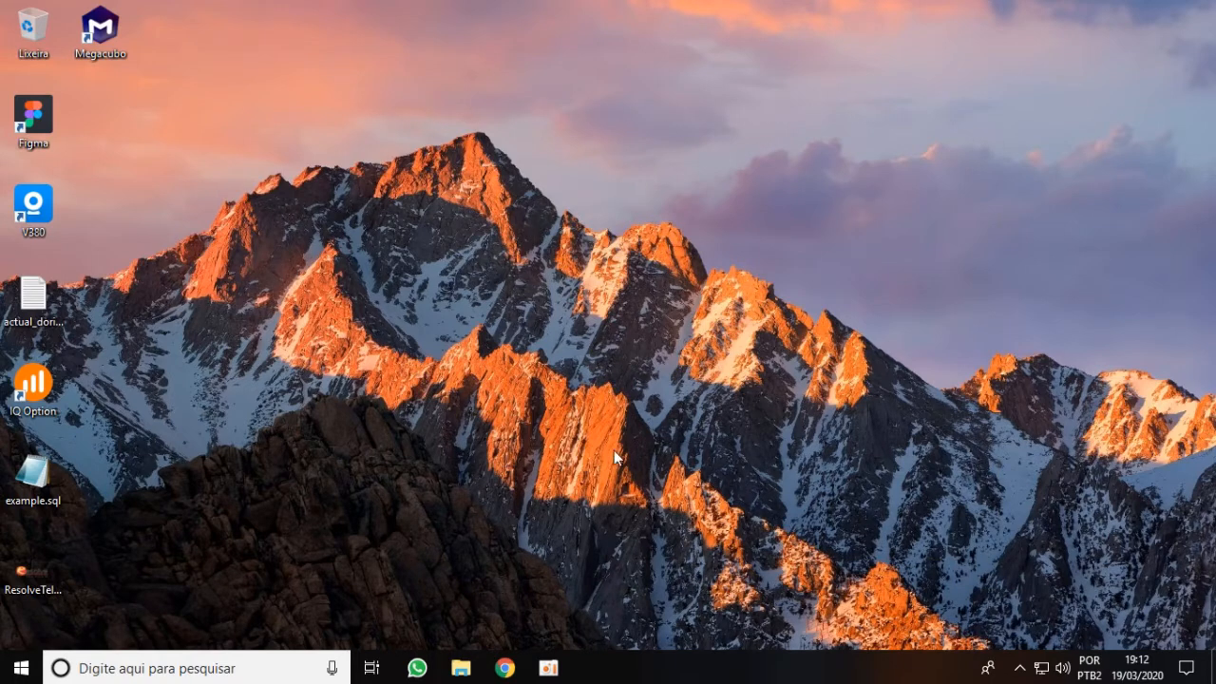
Step: Open Google Chrome and search the web for "ubuntu server iso download"
{"action": "left_click", "coordinate": [505, 668]}
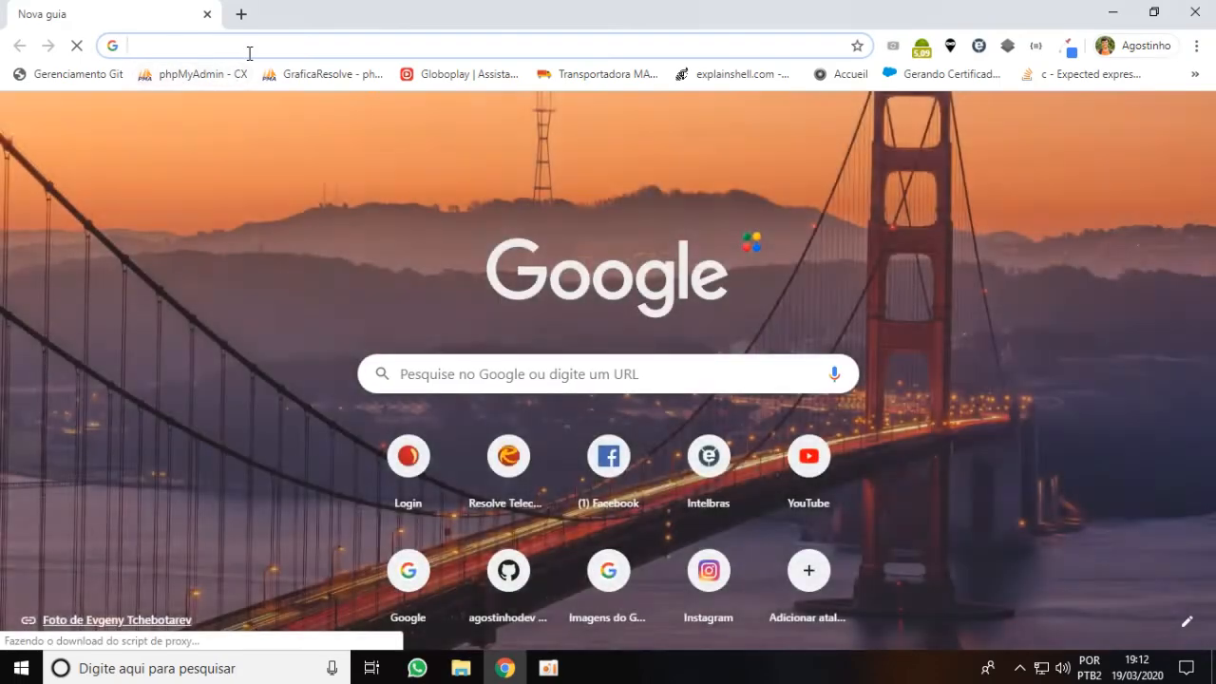
{"action": "type", "text": "ubuntu iso"}
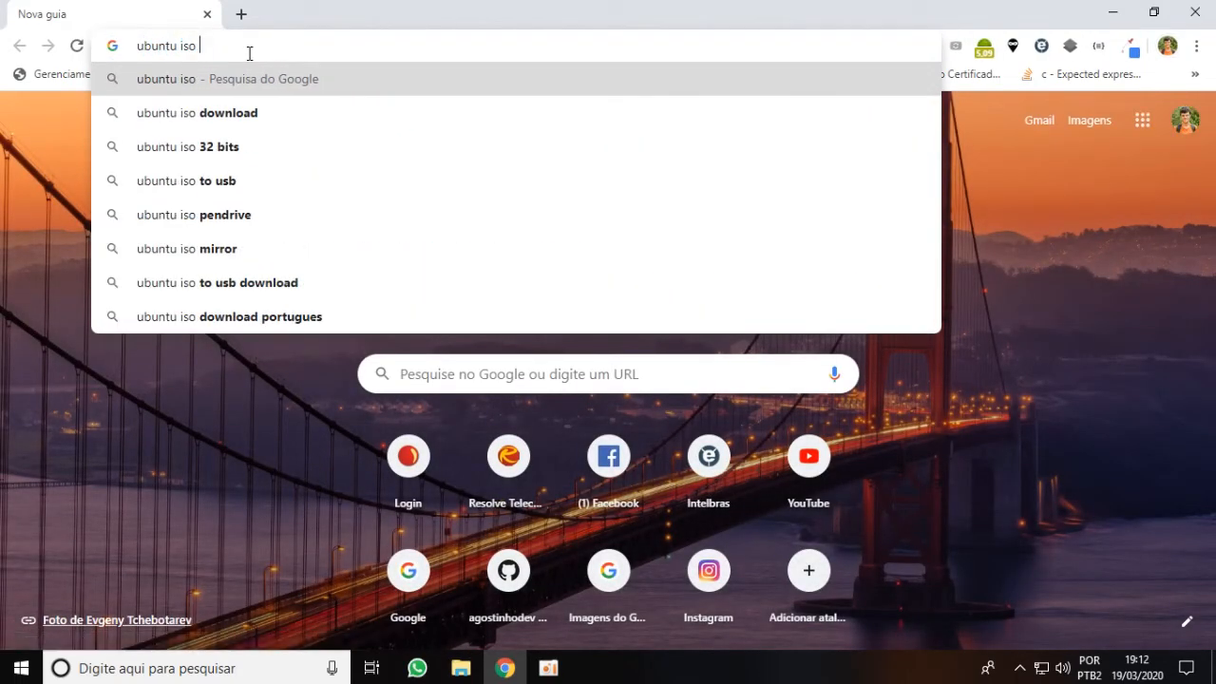
{"action": "key", "text": "BackSpace"}
{"action": "key", "text": "BackSpace"}
{"action": "key", "text": "BackSpace"}
{"action": "type", "text": "server "}
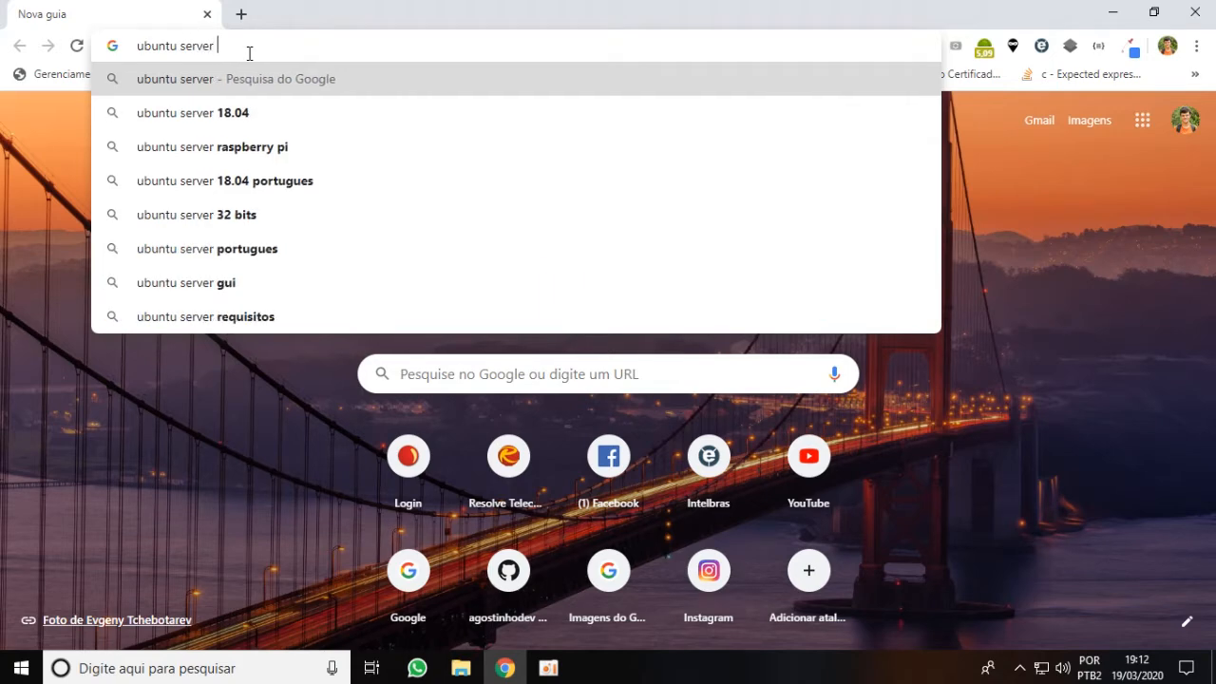
{"action": "type", "text": "iso do"}
{"action": "key", "text": "Down"}
{"action": "key", "text": "Return"}
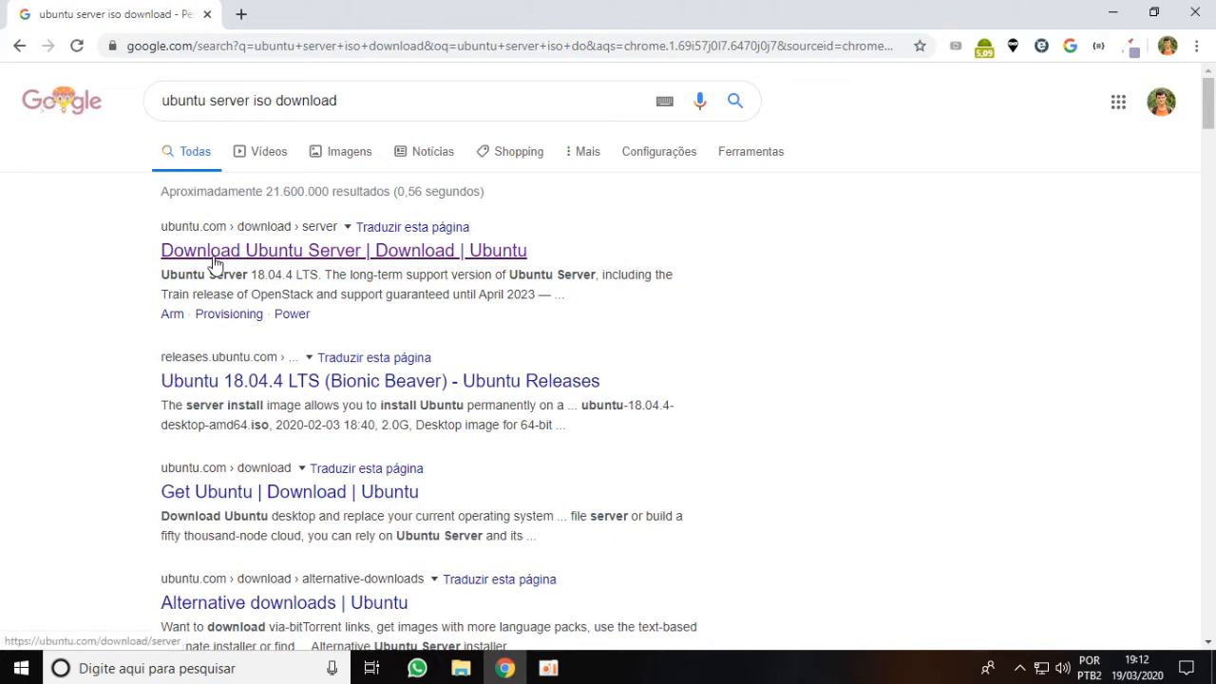
Step: Open the official Ubuntu Server download page from the search results and go to the available releases
{"action": "left_click", "coordinate": [288, 252]}
{"action": "left_click", "coordinate": [1188, 535]}
{"action": "scroll", "coordinate": [318, 275], "scroll_direction": "down", "scroll_amount": 2}
{"action": "scroll", "coordinate": [285, 285], "scroll_direction": "down", "scroll_amount": 3}
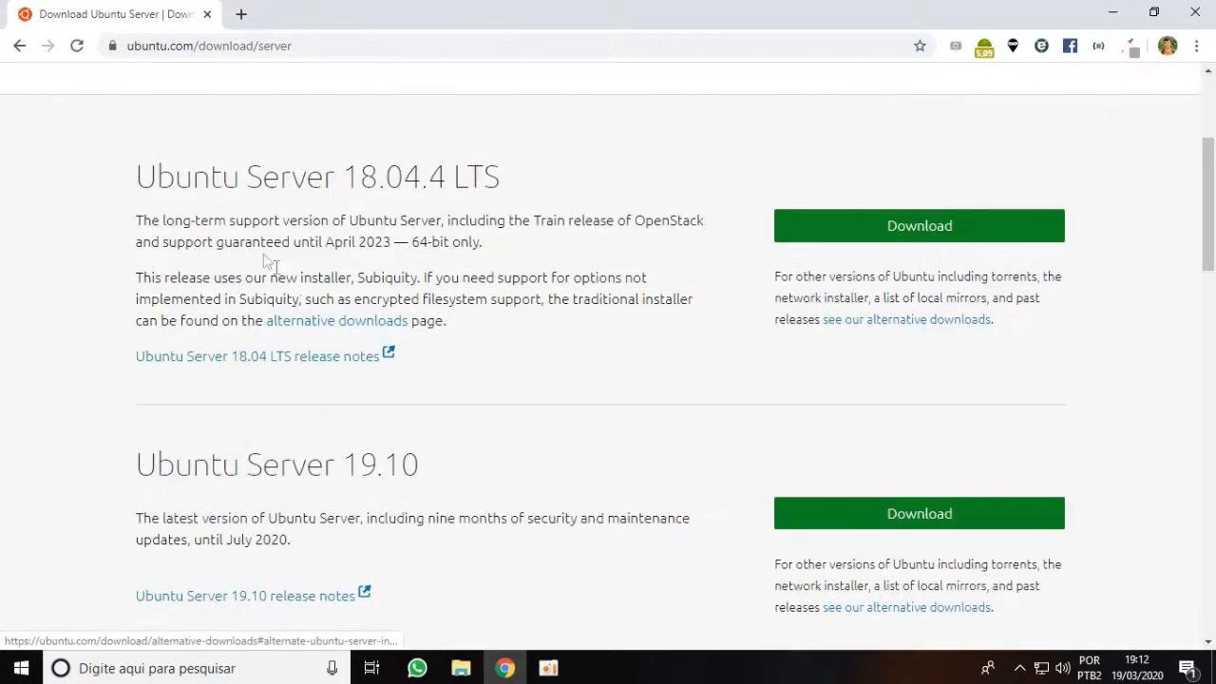
{"action": "scroll", "coordinate": [269, 262], "scroll_direction": "up", "scroll_amount": 1}
Step: Examine the Ubuntu Server 18.04.4 LTS release heading and how long its support is guaranteed
{"action": "left_click_drag", "start_coordinate": [139, 268], "coordinate": [294, 288]}
{"action": "left_click", "coordinate": [300, 289]}
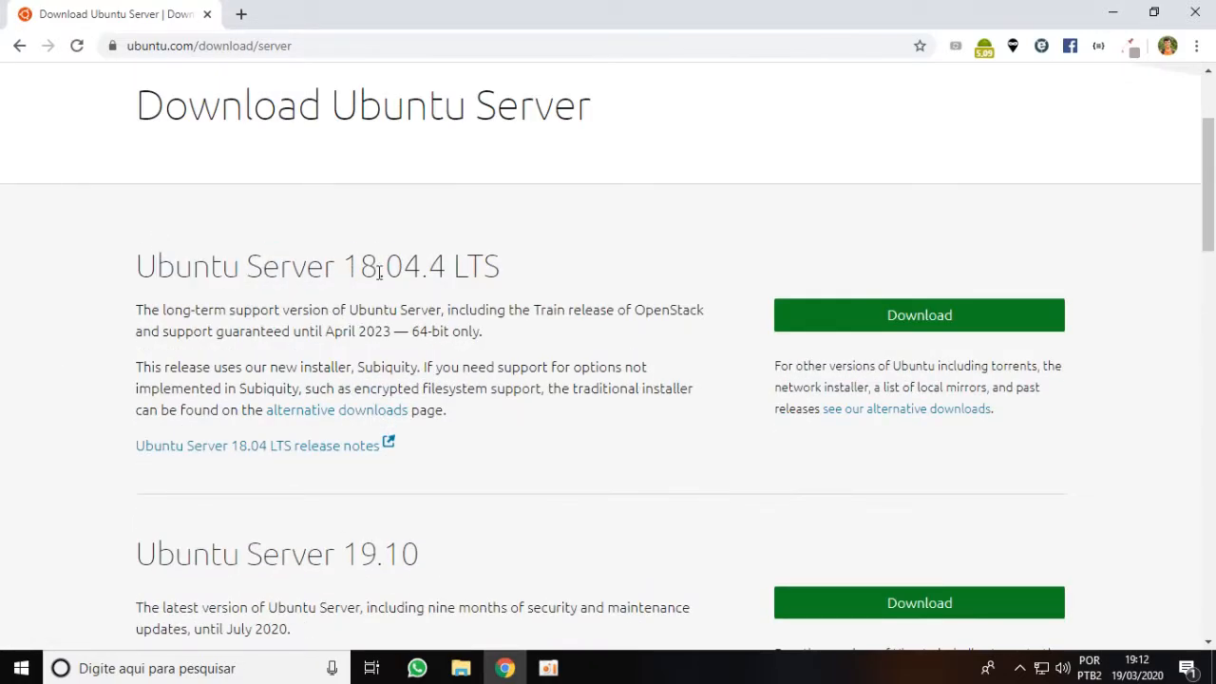
{"action": "left_click_drag", "start_coordinate": [455, 268], "coordinate": [240, 270]}
{"action": "left_click", "coordinate": [465, 270]}
{"action": "left_click", "coordinate": [473, 273]}
{"action": "left_click", "coordinate": [502, 269]}
{"action": "left_click", "coordinate": [482, 289]}
{"action": "left_click_drag", "start_coordinate": [360, 267], "coordinate": [505, 267]}
{"action": "left_click", "coordinate": [482, 269]}
{"action": "left_click_drag", "start_coordinate": [328, 332], "coordinate": [391, 331]}
{"action": "left_click", "coordinate": [937, 284]}
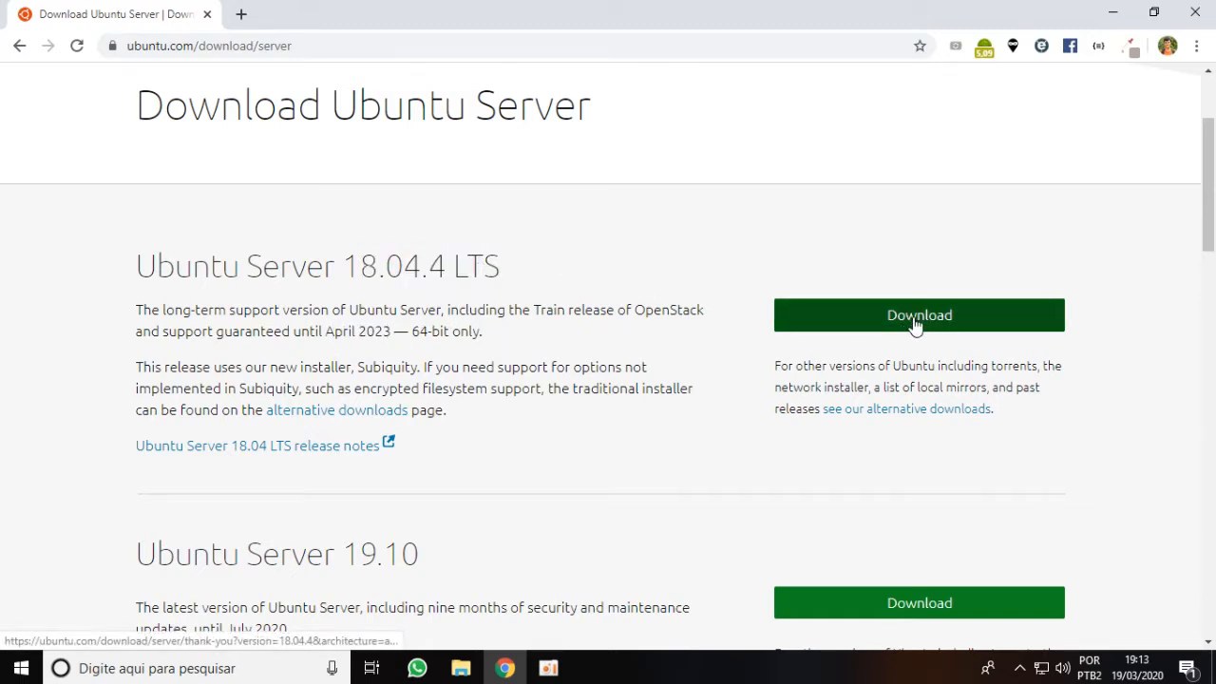
Step: Start the Ubuntu Server 18.04.4 LTS ISO download, cancel it from the downloads list and close the browser
{"action": "left_click", "coordinate": [914, 323]}
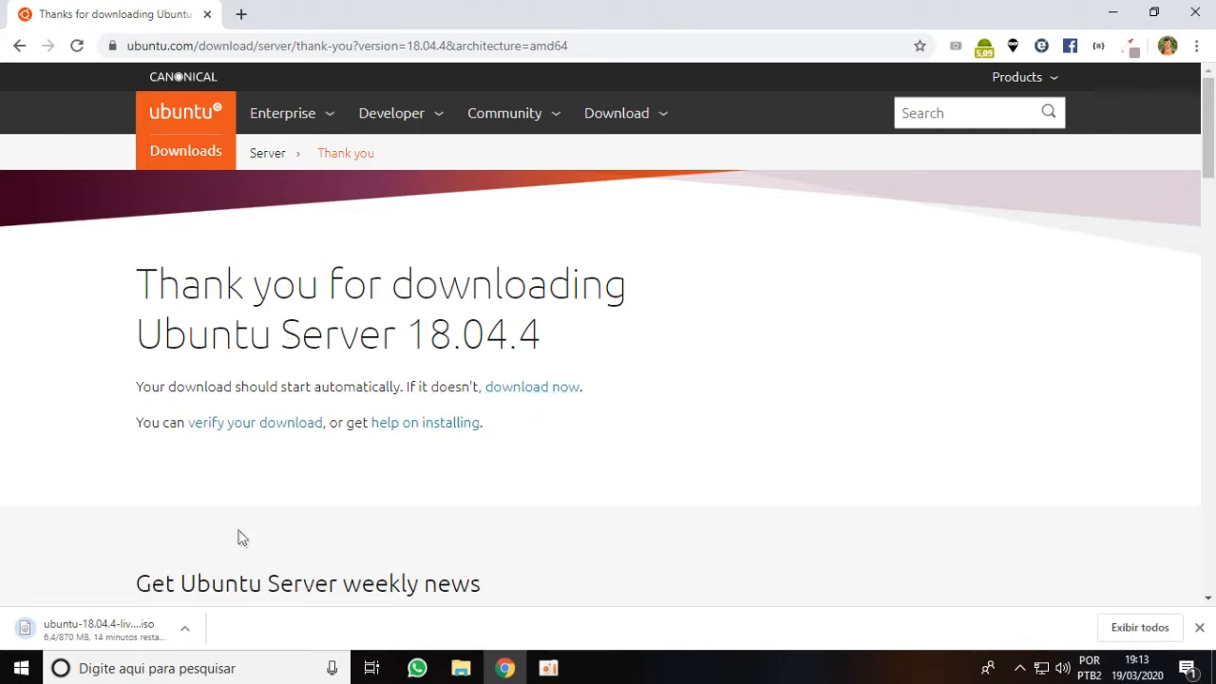
{"action": "key", "text": "ctrl+j"}
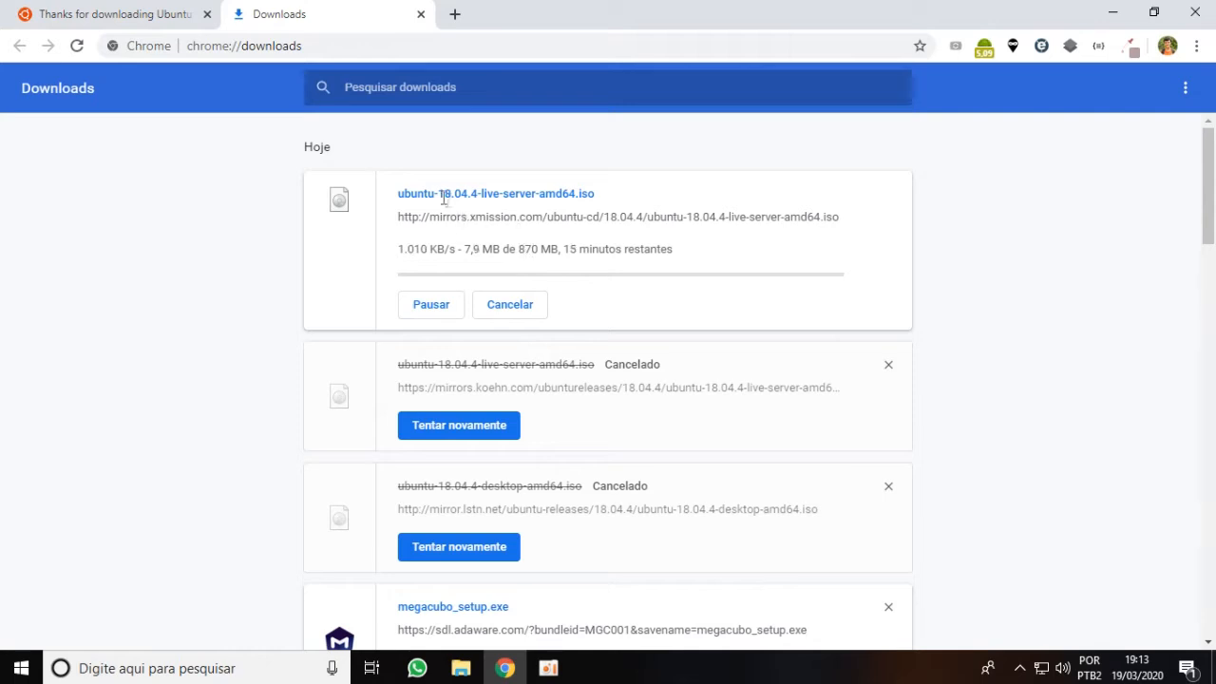
{"action": "left_click_drag", "start_coordinate": [598, 194], "coordinate": [574, 194]}
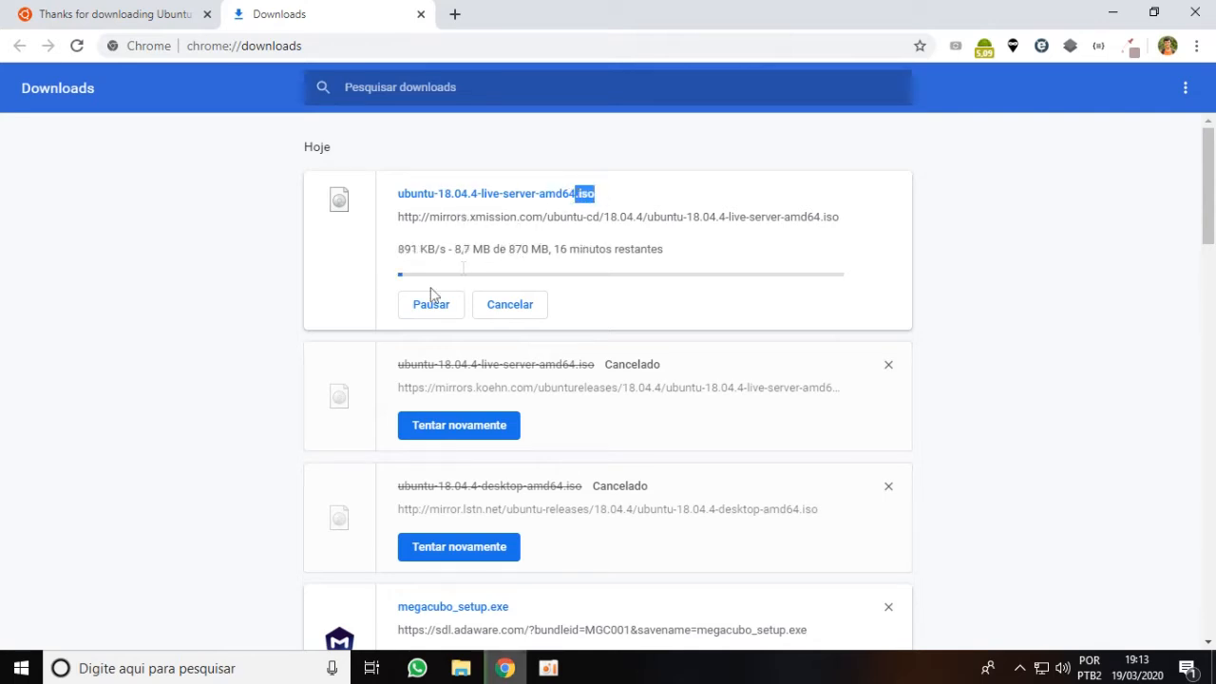
{"action": "left_click", "coordinate": [217, 278]}
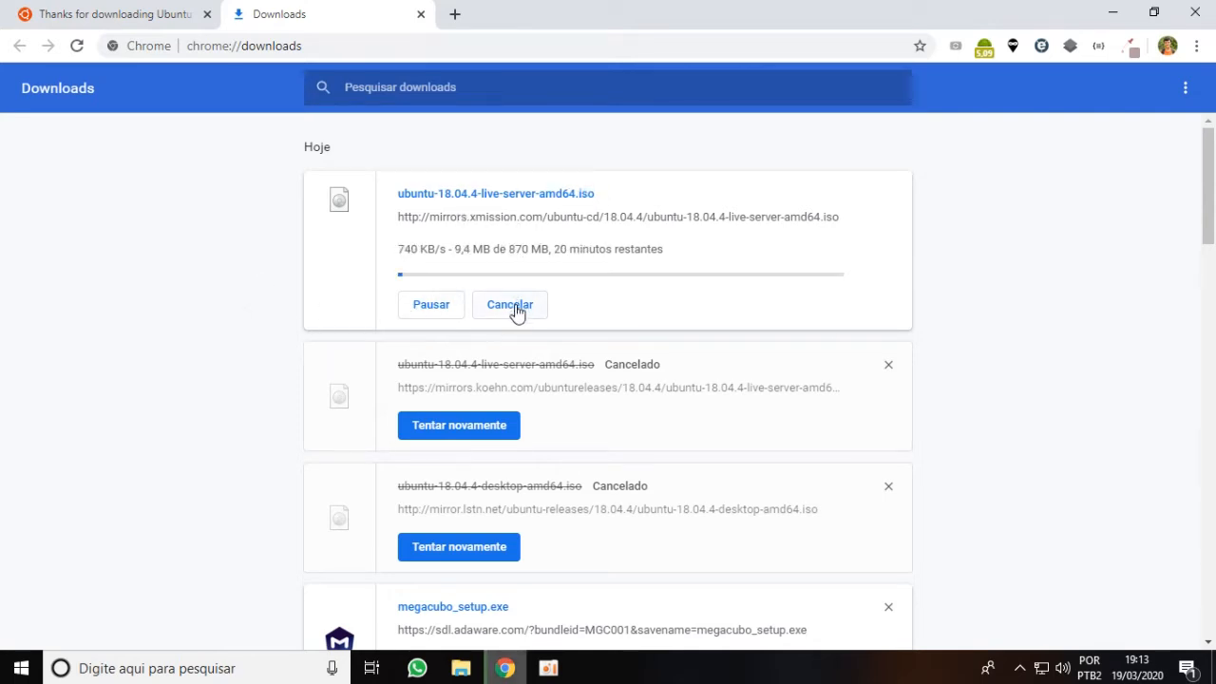
{"action": "left_click", "coordinate": [516, 311]}
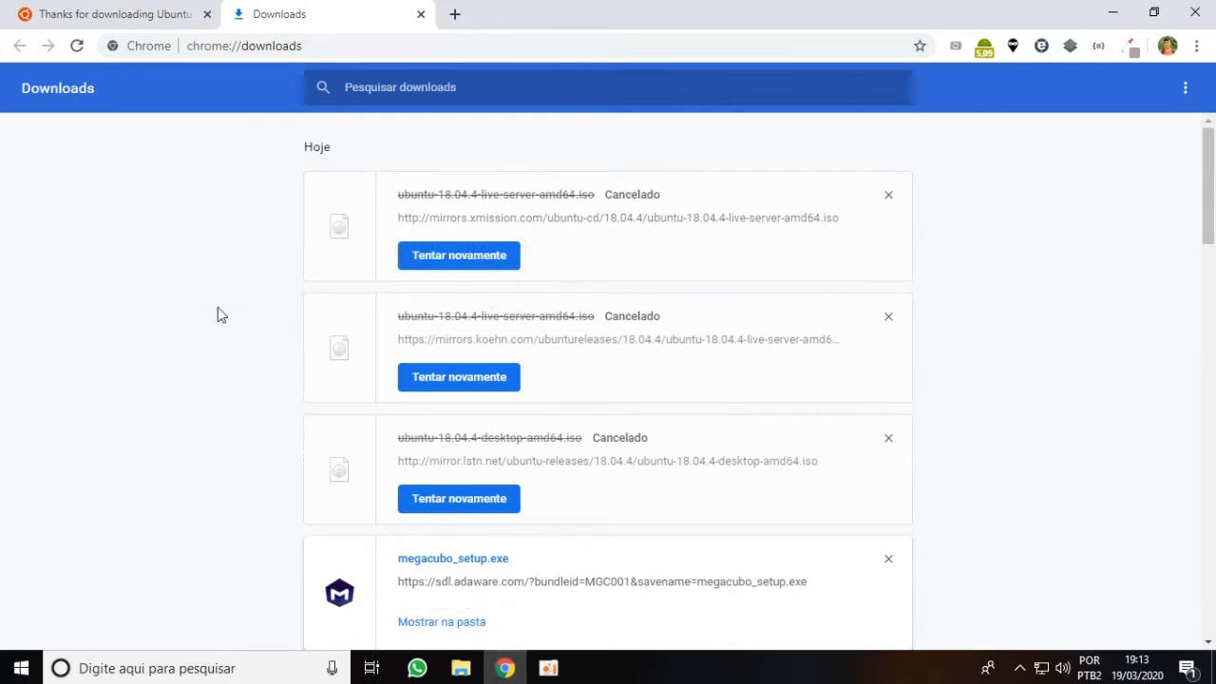
{"action": "left_click", "coordinate": [1195, 19]}
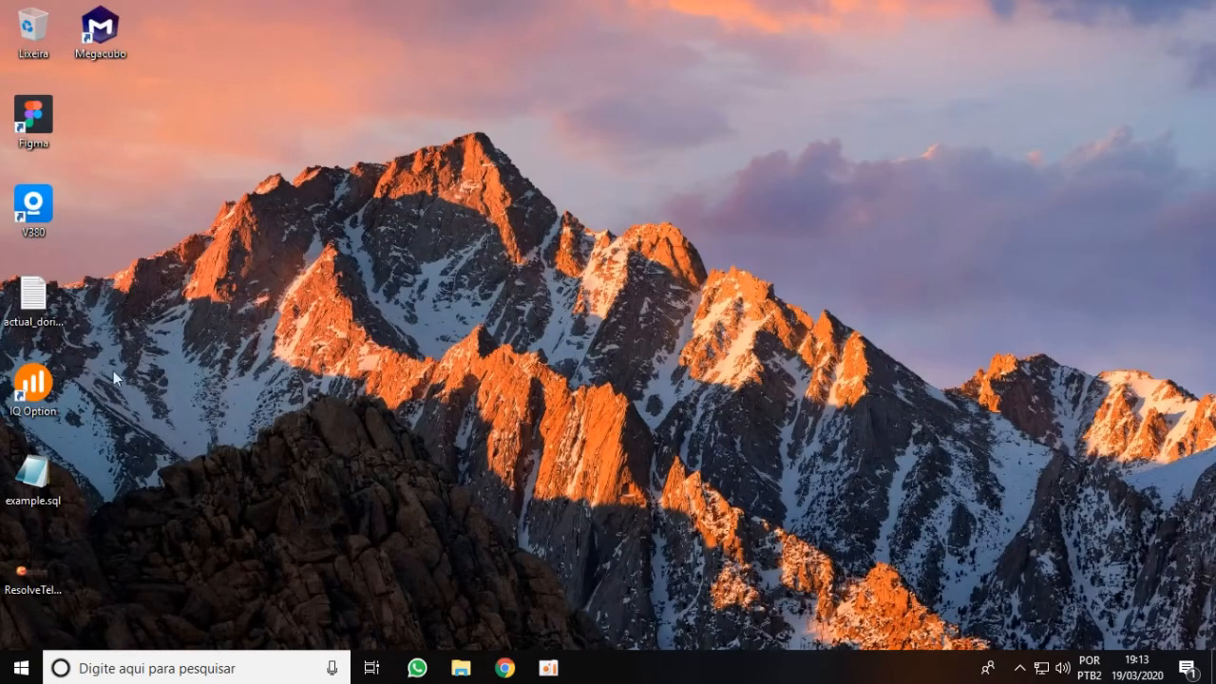
Step: Find and launch Oracle VM VirtualBox on the computer
{"action": "left_click", "coordinate": [21, 667]}
{"action": "type", "text": "vir"}
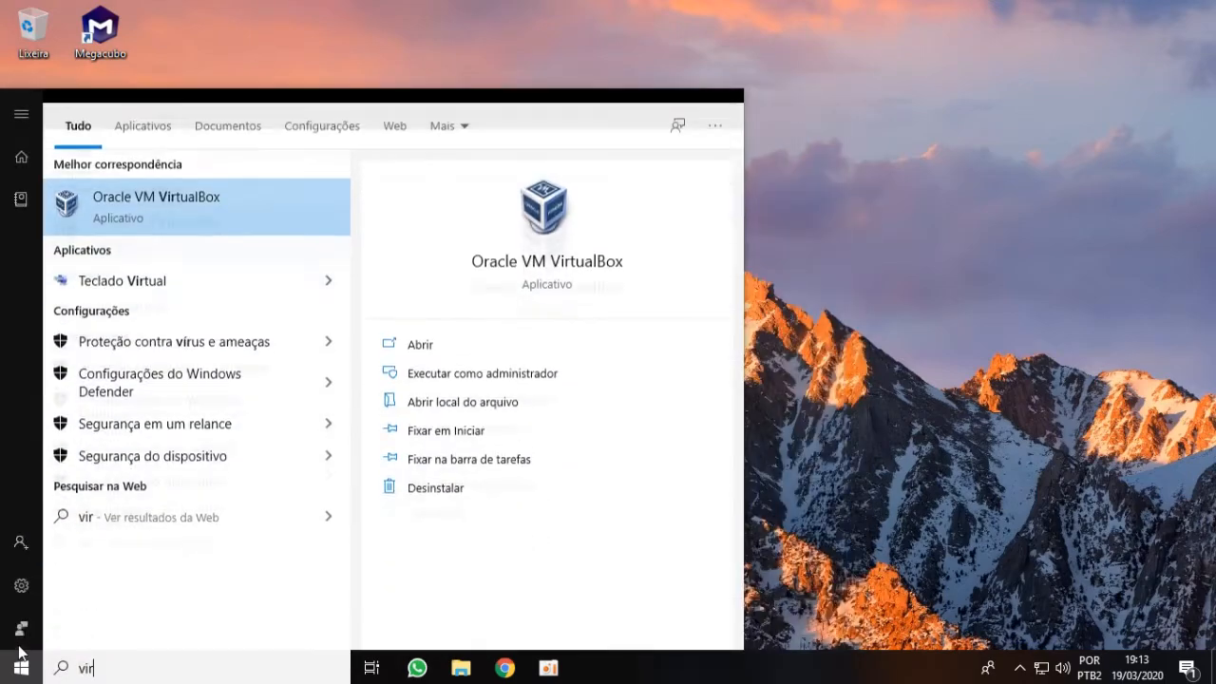
{"action": "type", "text": "tual"}
{"action": "key", "text": "Return"}
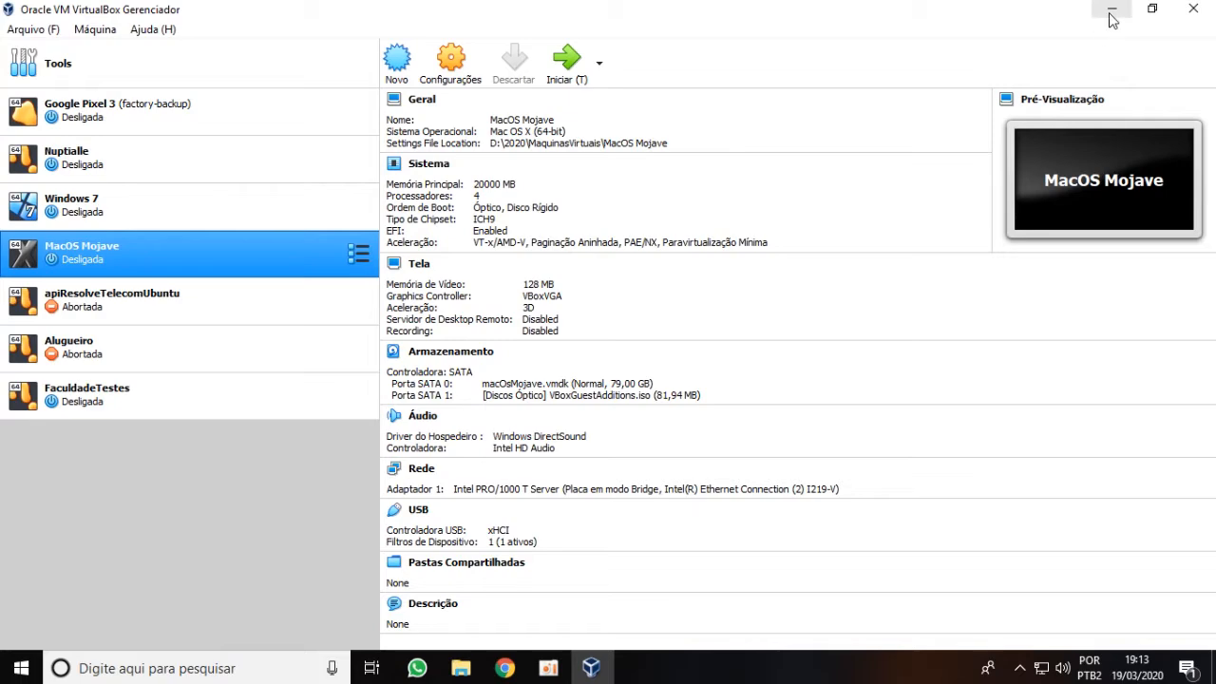
Step: Search in Chrome for "virtual box download" and view the Windows hosts package on the VirtualBox downloads page
{"action": "left_click", "coordinate": [506, 669]}
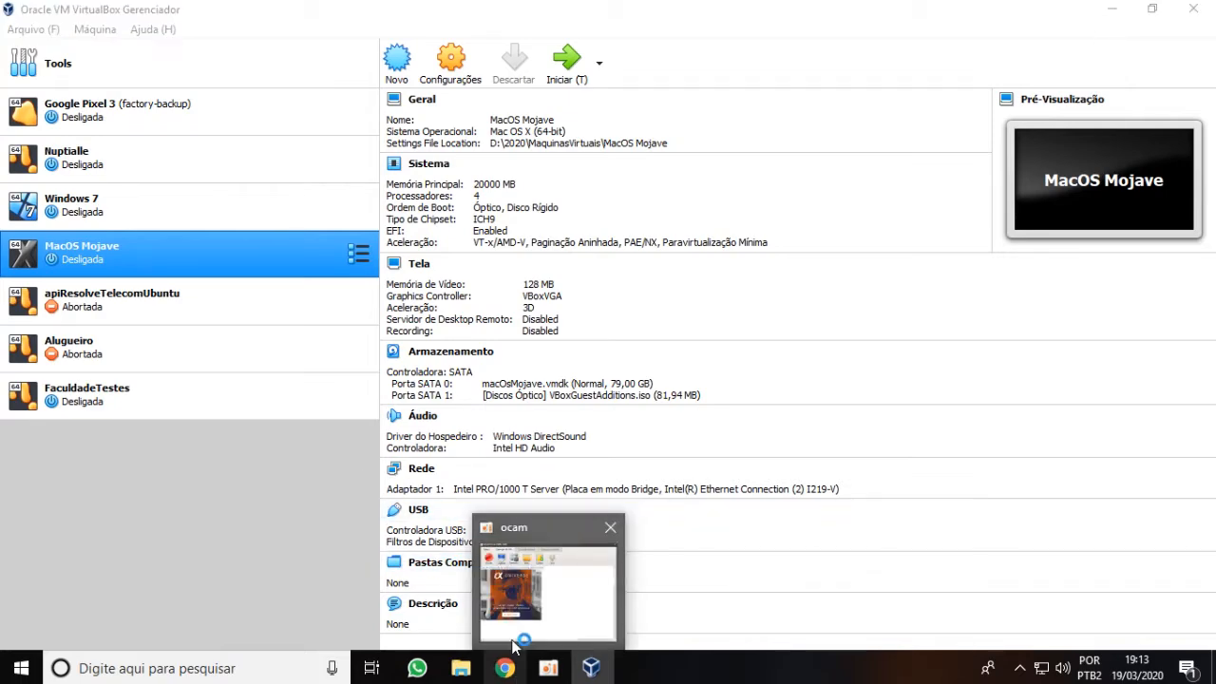
{"action": "type", "text": "virtual box down"}
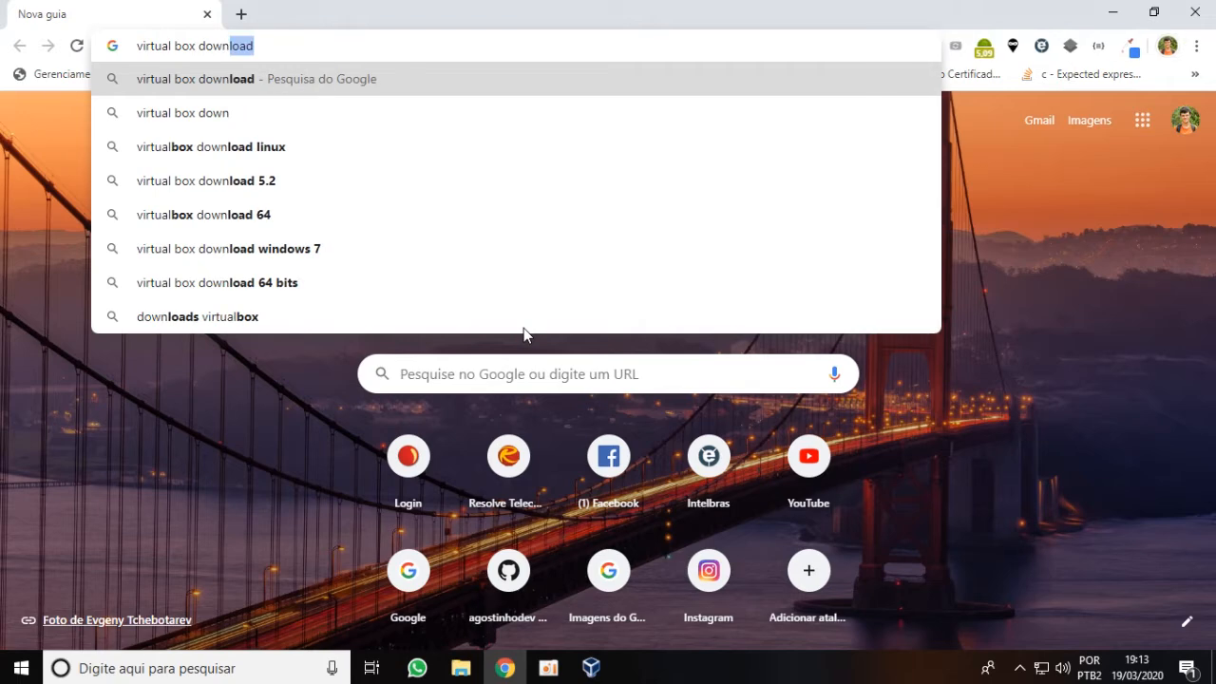
{"action": "key", "text": "Return"}
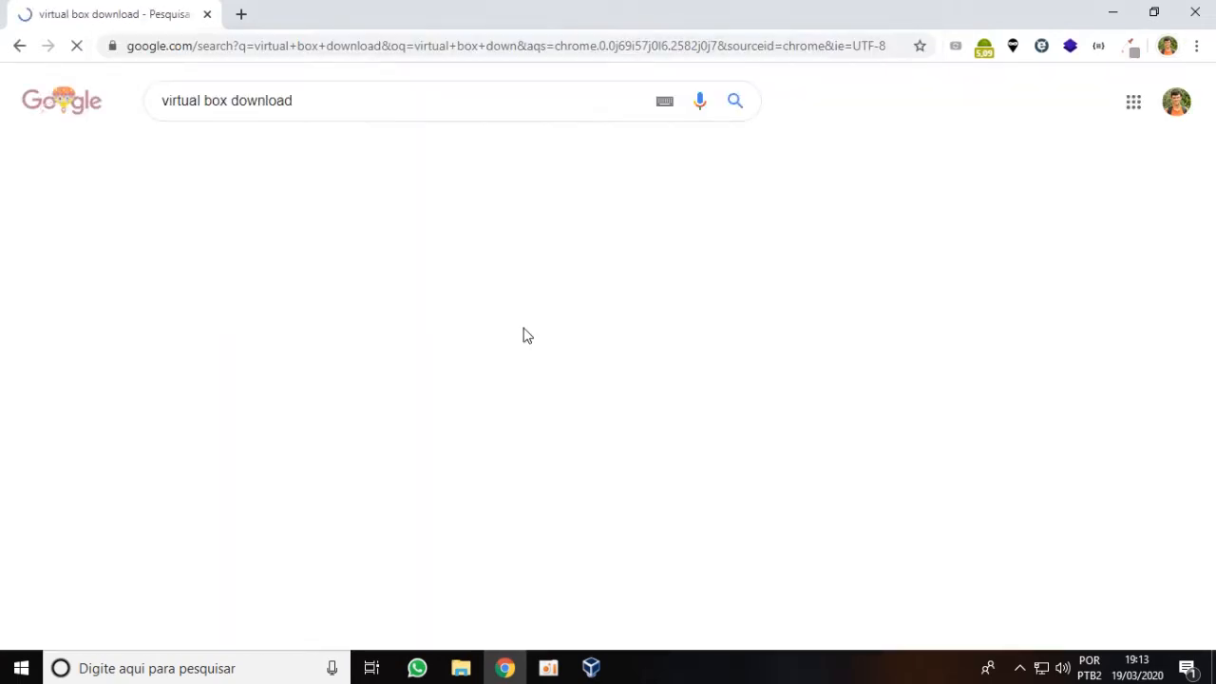
{"action": "left_click", "coordinate": [320, 271]}
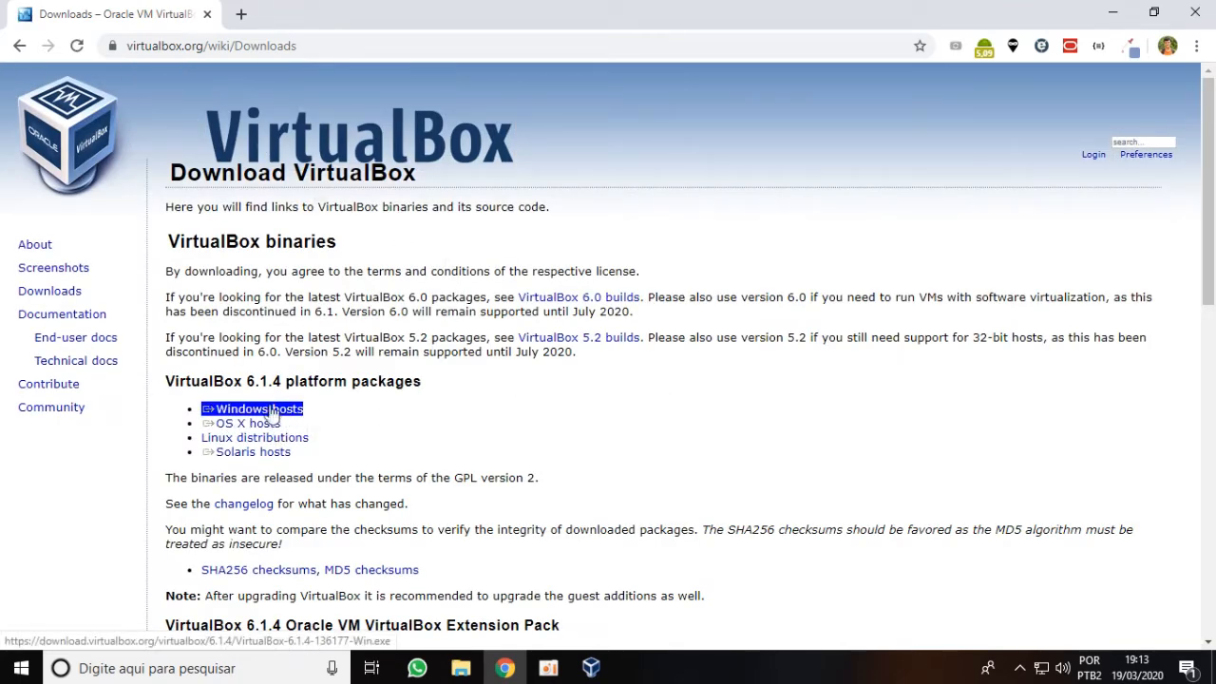
{"action": "left_click", "coordinate": [1195, 13]}
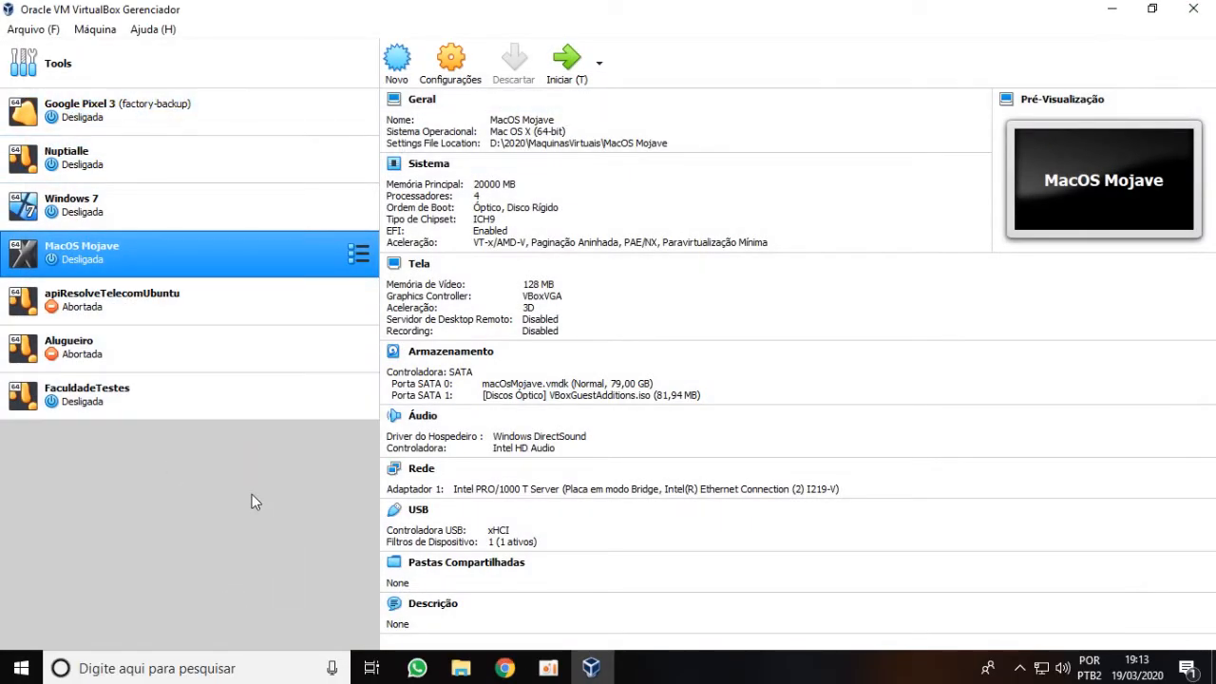
Step: Start a new virtual machine in VirtualBox named FaculdadePostgre, with D:\2020\MaquinasVirtuais as its machine folder
{"action": "left_click", "coordinate": [397, 62]}
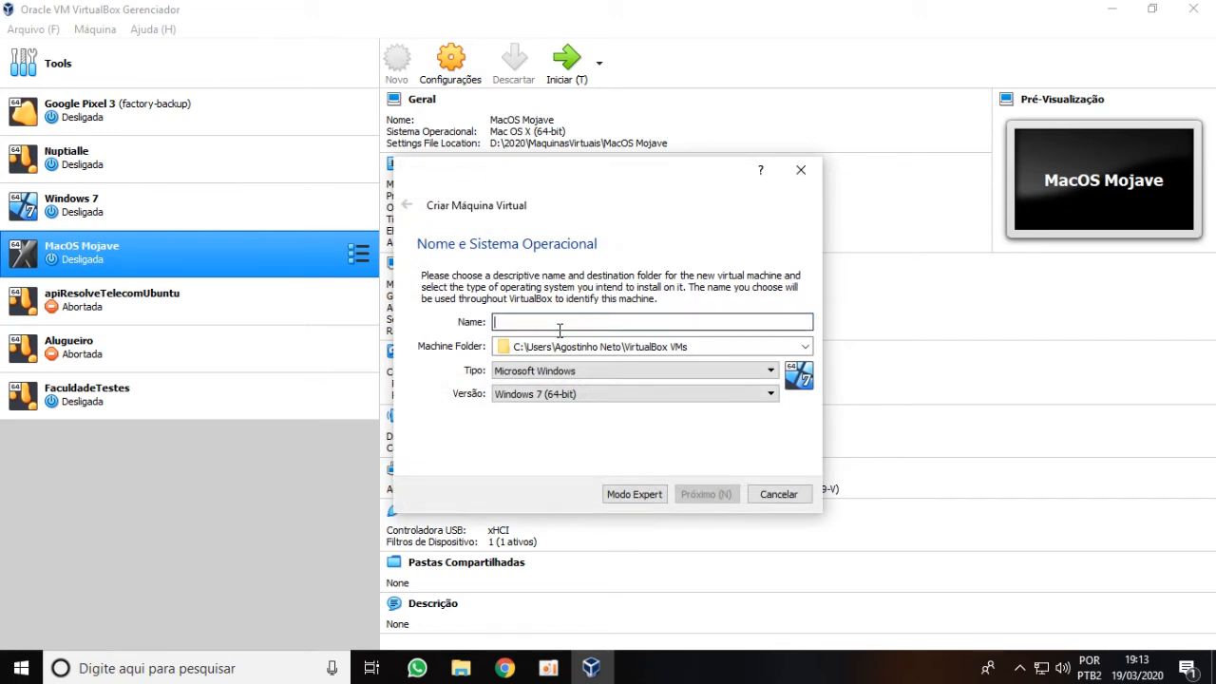
{"action": "type", "text": "FaculdadePostgre"}
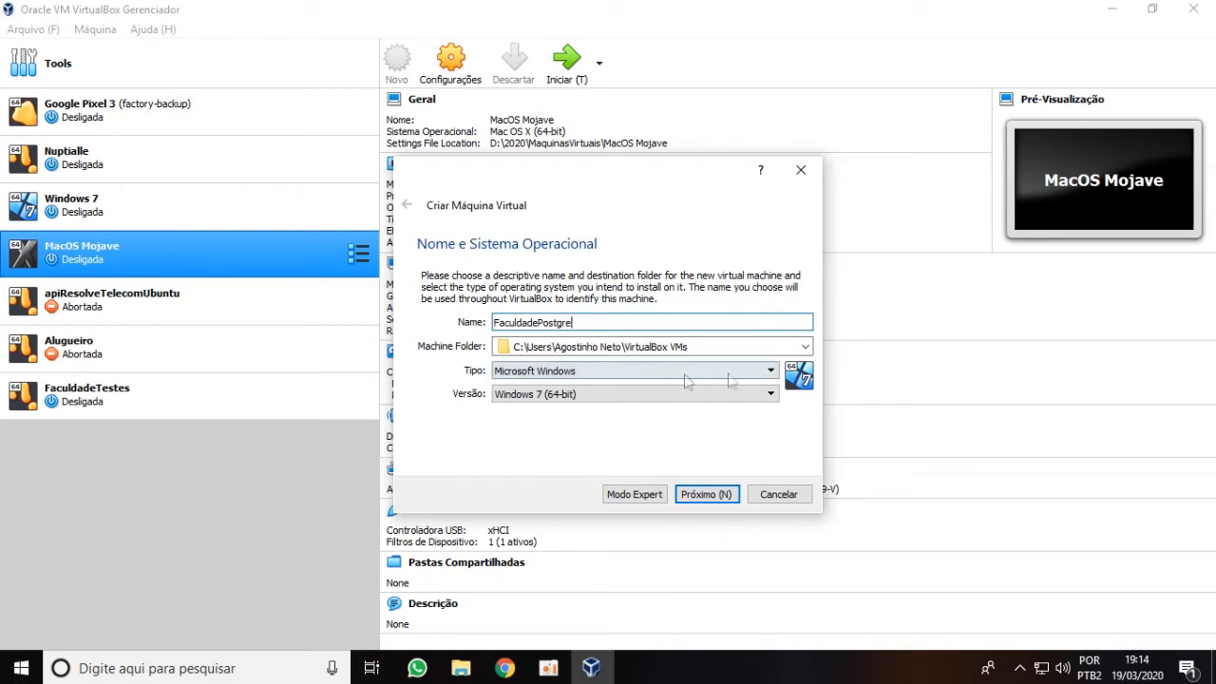
{"action": "left_click", "coordinate": [808, 349]}
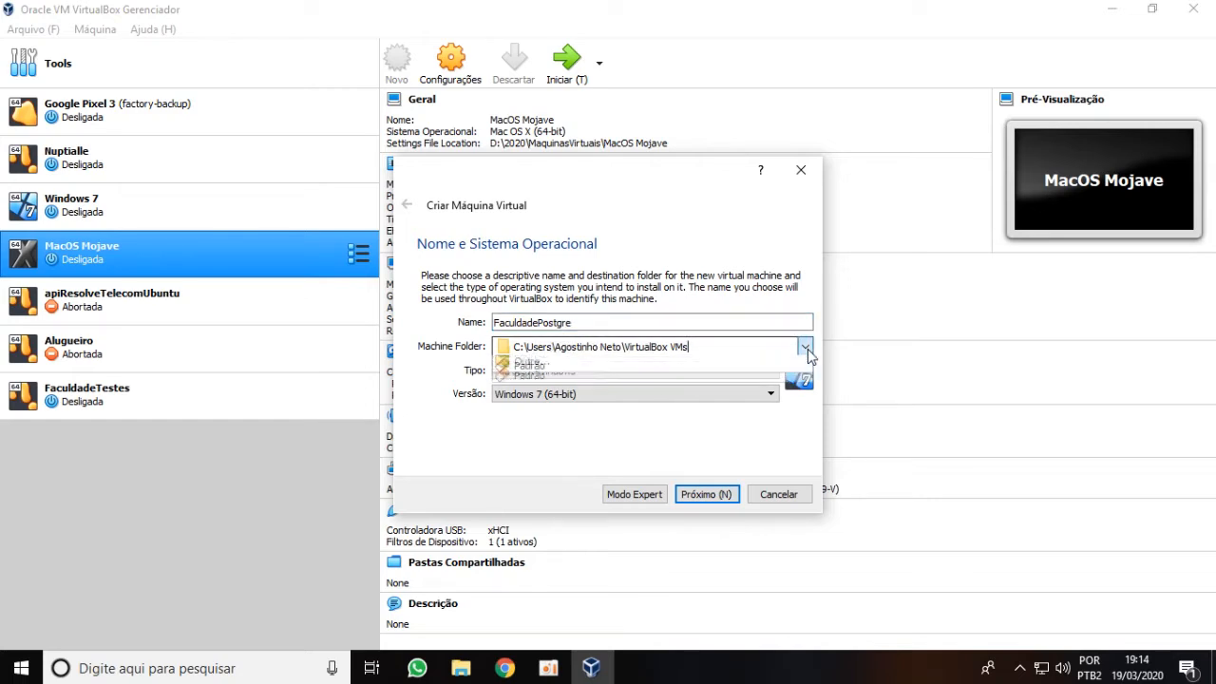
{"action": "left_click", "coordinate": [608, 378]}
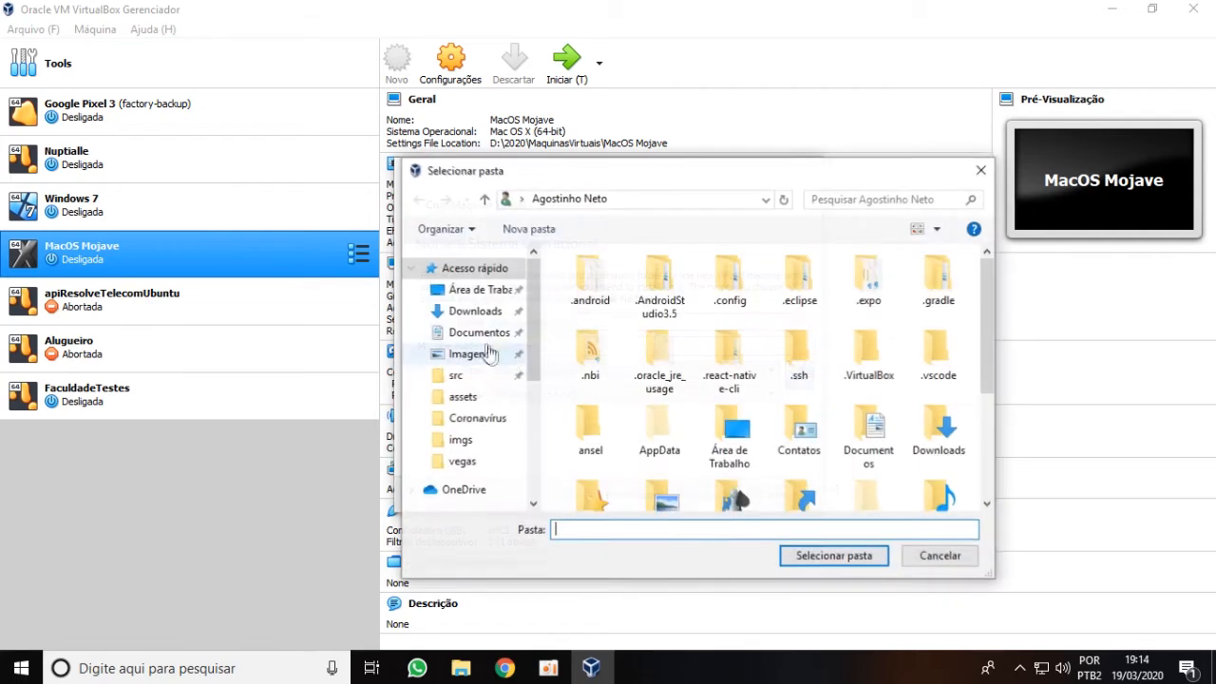
{"action": "left_click_drag", "start_coordinate": [531, 341], "coordinate": [514, 463]}
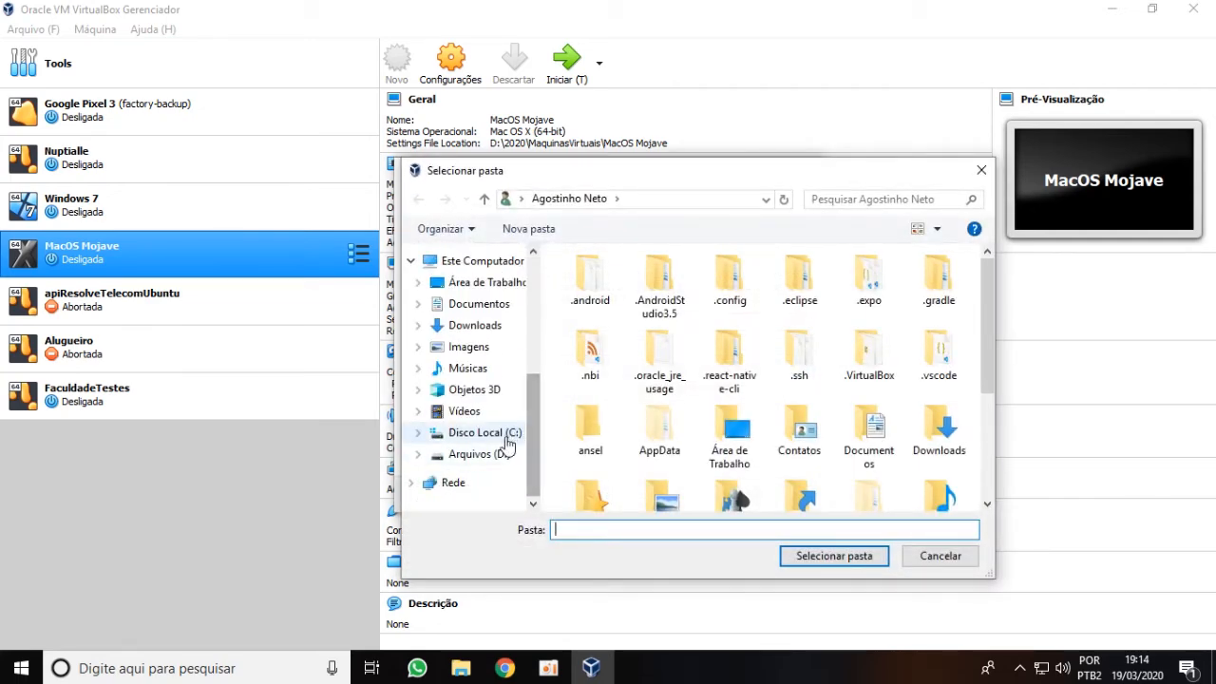
{"action": "left_click", "coordinate": [484, 456]}
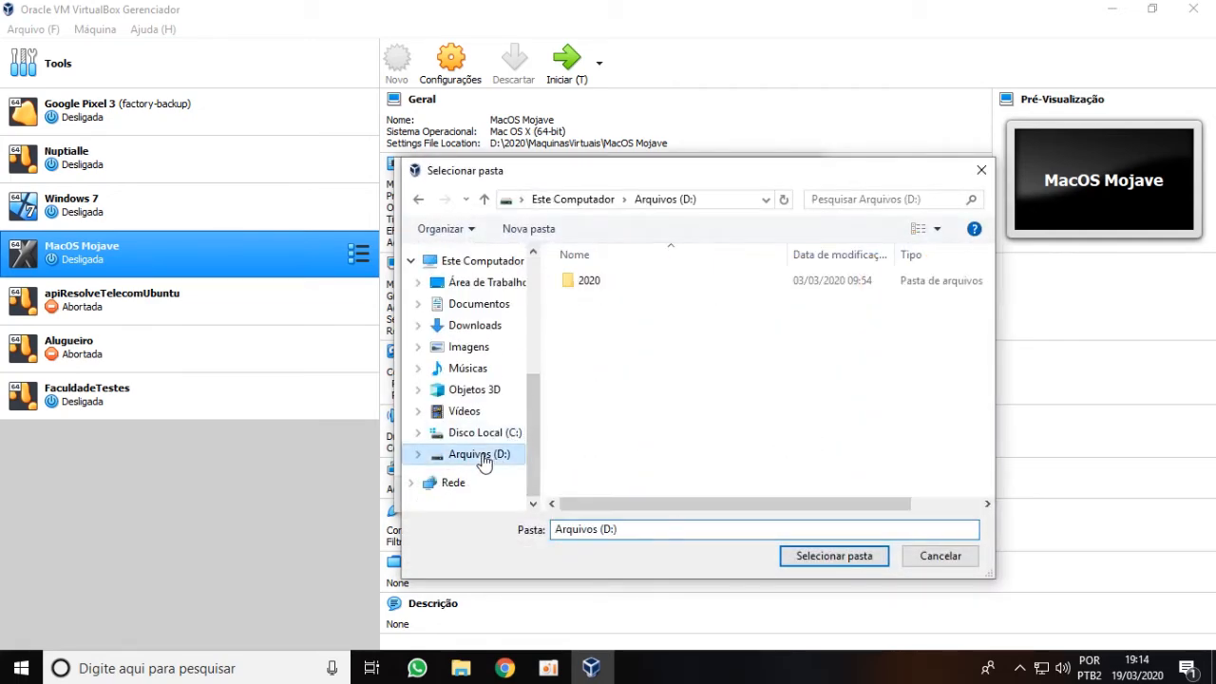
{"action": "double_click", "coordinate": [616, 285]}
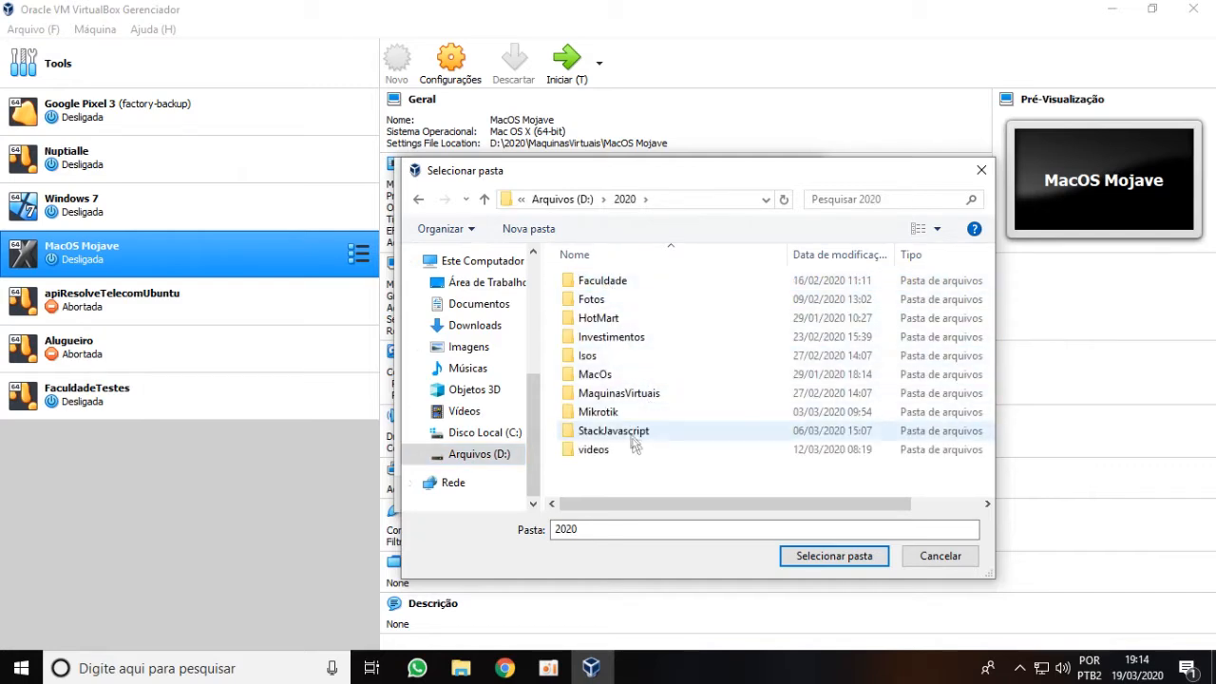
{"action": "double_click", "coordinate": [629, 394]}
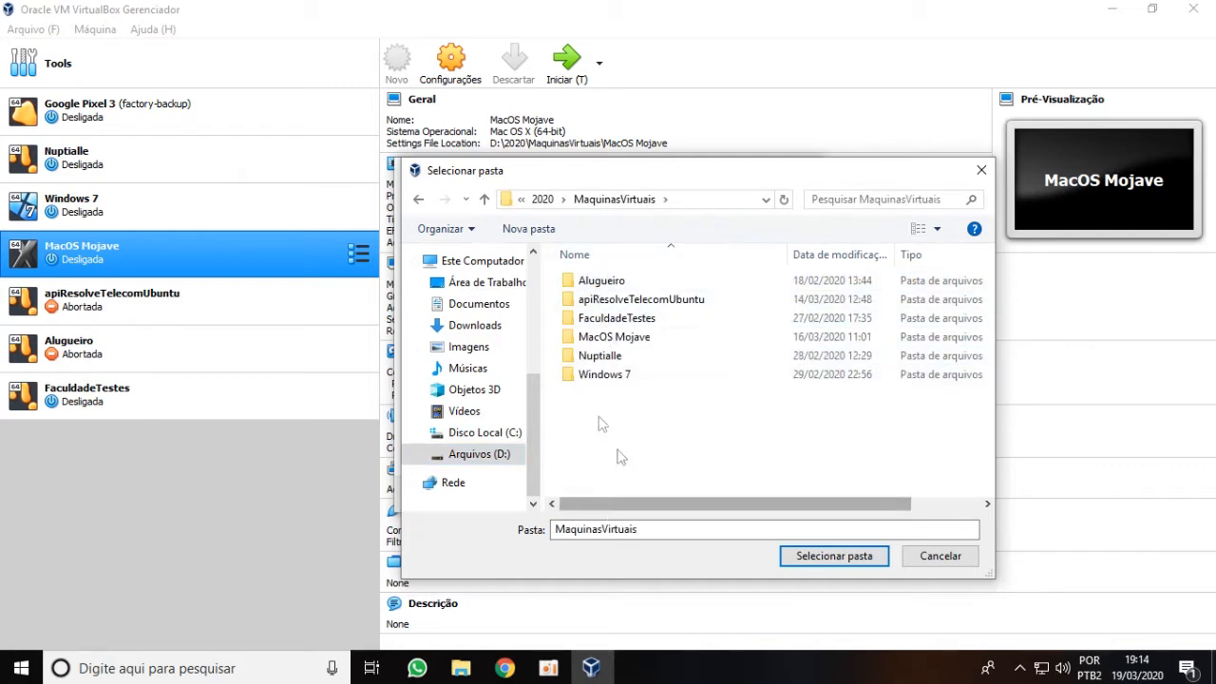
{"action": "left_click", "coordinate": [648, 528]}
{"action": "left_click", "coordinate": [845, 561]}
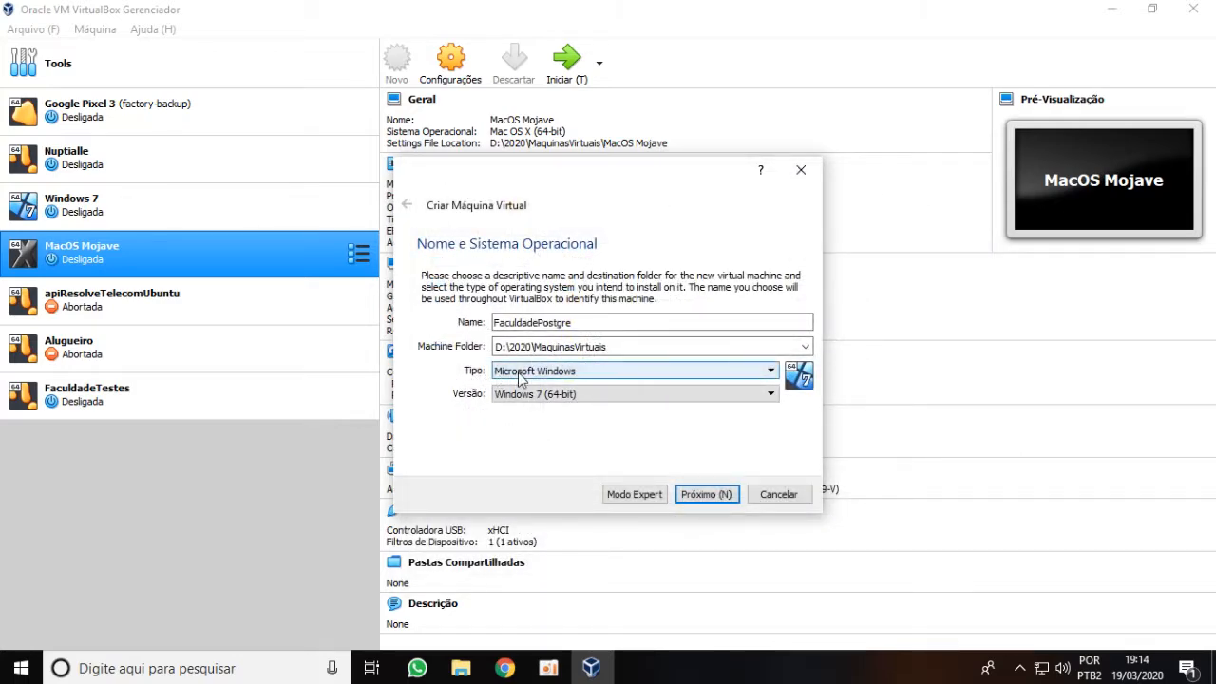
Step: Set the operating system type to Other and the version to Other/Unknown (64-bit), and continue to the memory size
{"action": "left_click", "coordinate": [521, 373]}
{"action": "left_click", "coordinate": [519, 456]}
{"action": "left_click", "coordinate": [527, 394]}
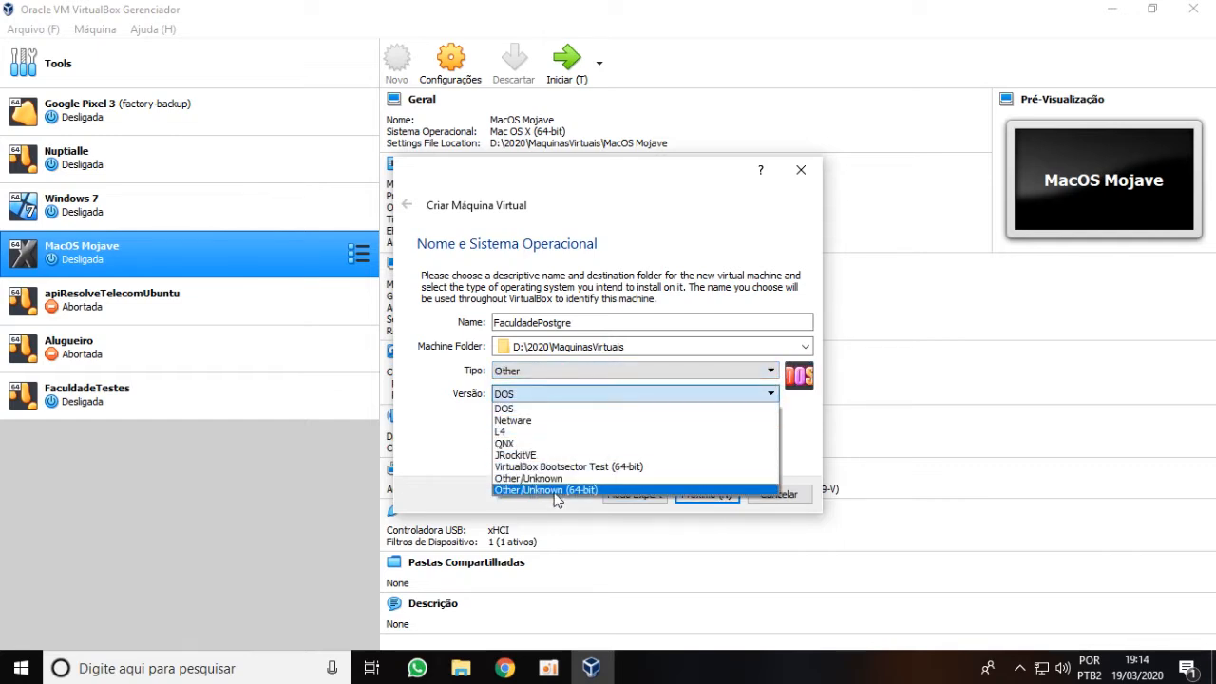
{"action": "left_click", "coordinate": [586, 492]}
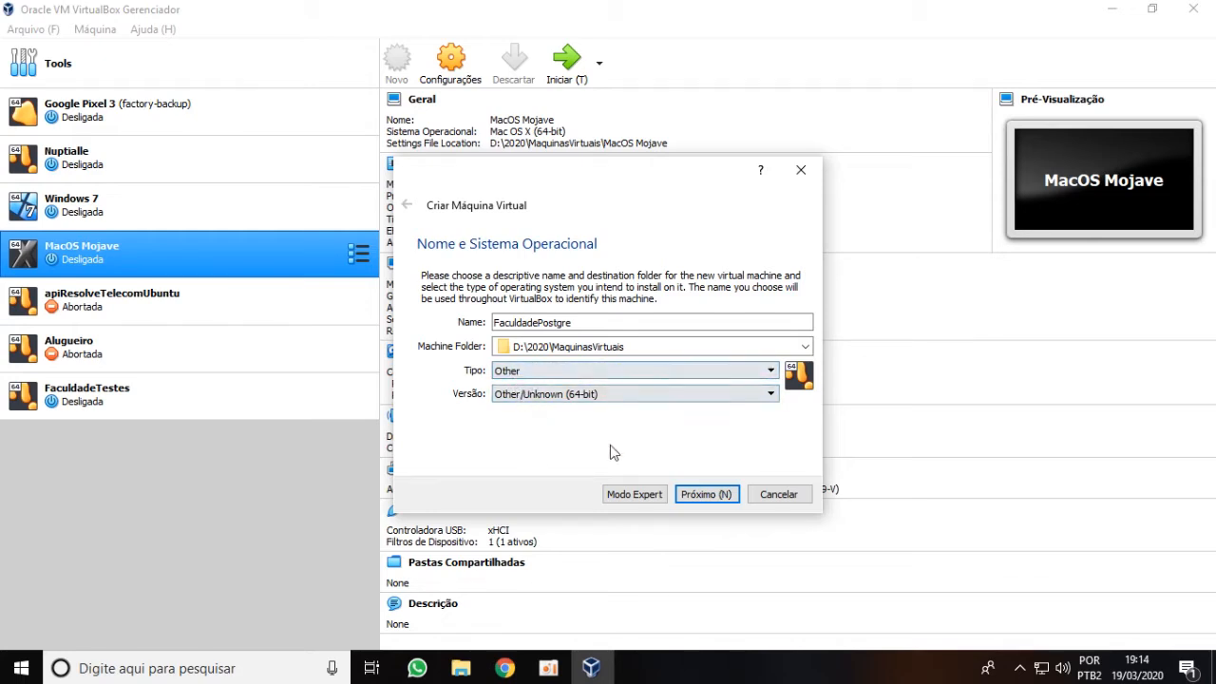
{"action": "left_click", "coordinate": [704, 497]}
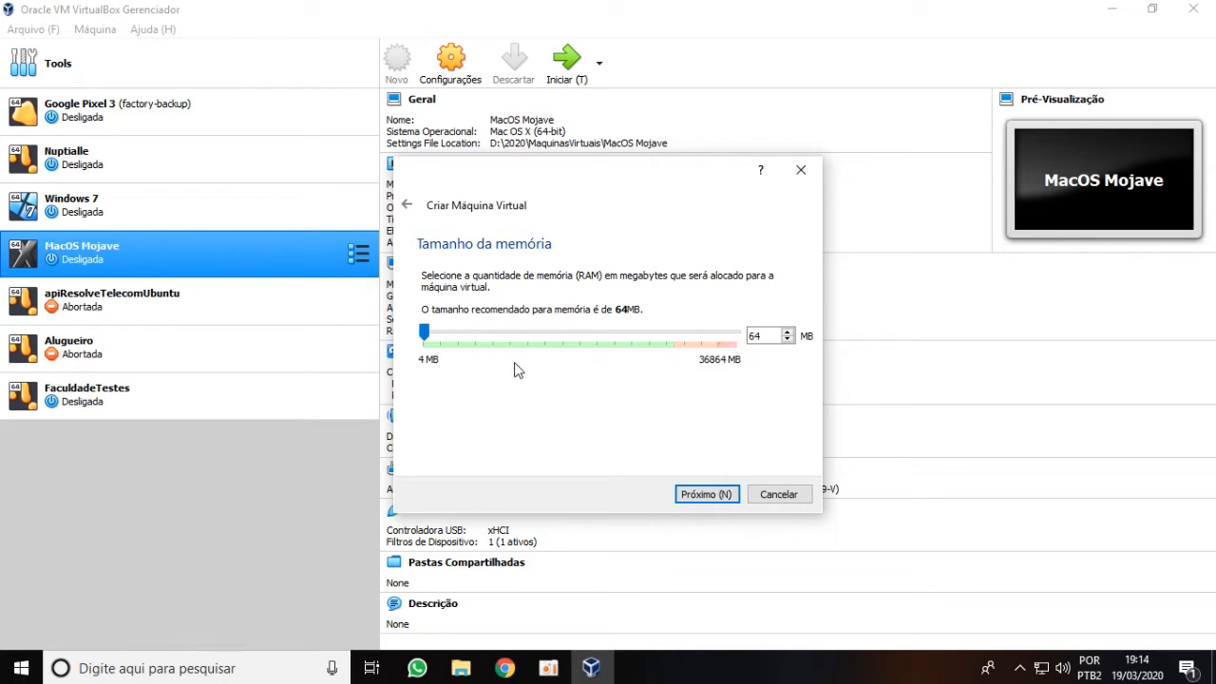
Step: Set the virtual machine's memory size to 2048 MB and continue to the hard disk options
{"action": "left_click_drag", "start_coordinate": [424, 335], "coordinate": [587, 346]}
{"action": "left_click_drag", "start_coordinate": [673, 336], "coordinate": [494, 338]}
{"action": "mouse_move", "coordinate": [492, 344]}
{"action": "left_mouse_down"}
{"action": "mouse_move", "coordinate": [516, 339]}
{"action": "mouse_move", "coordinate": [480, 339]}
{"action": "left_mouse_up"}
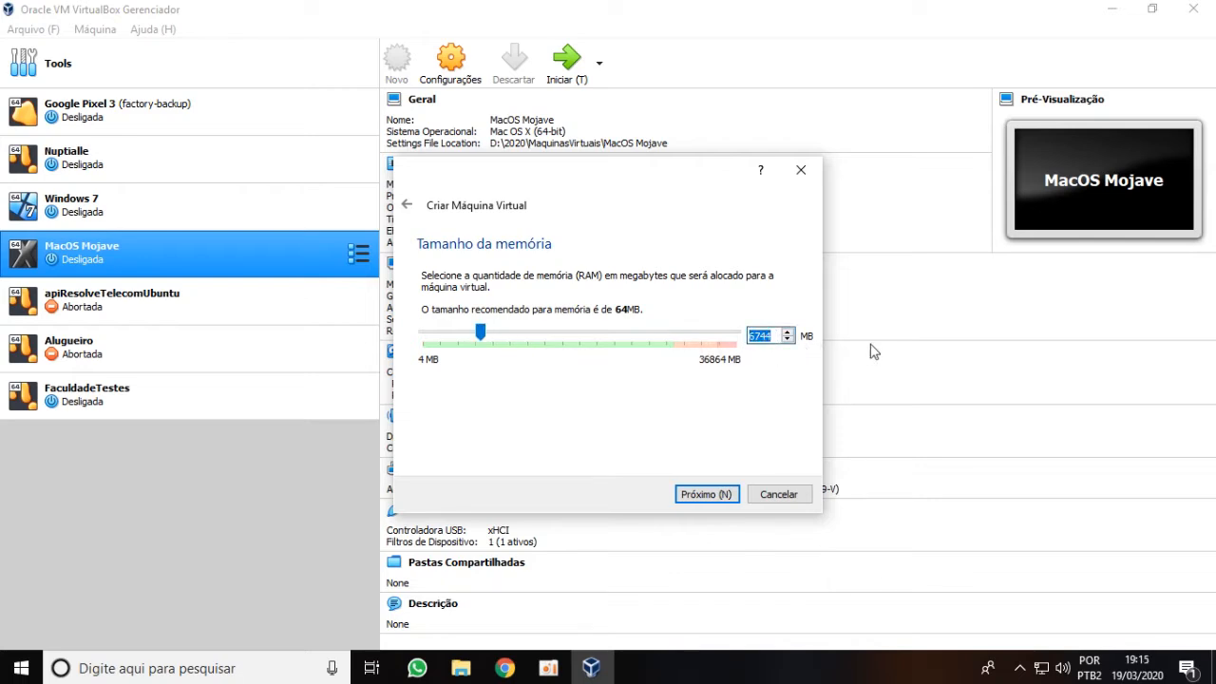
{"action": "type", "text": "10"}
{"action": "type", "text": "48"}
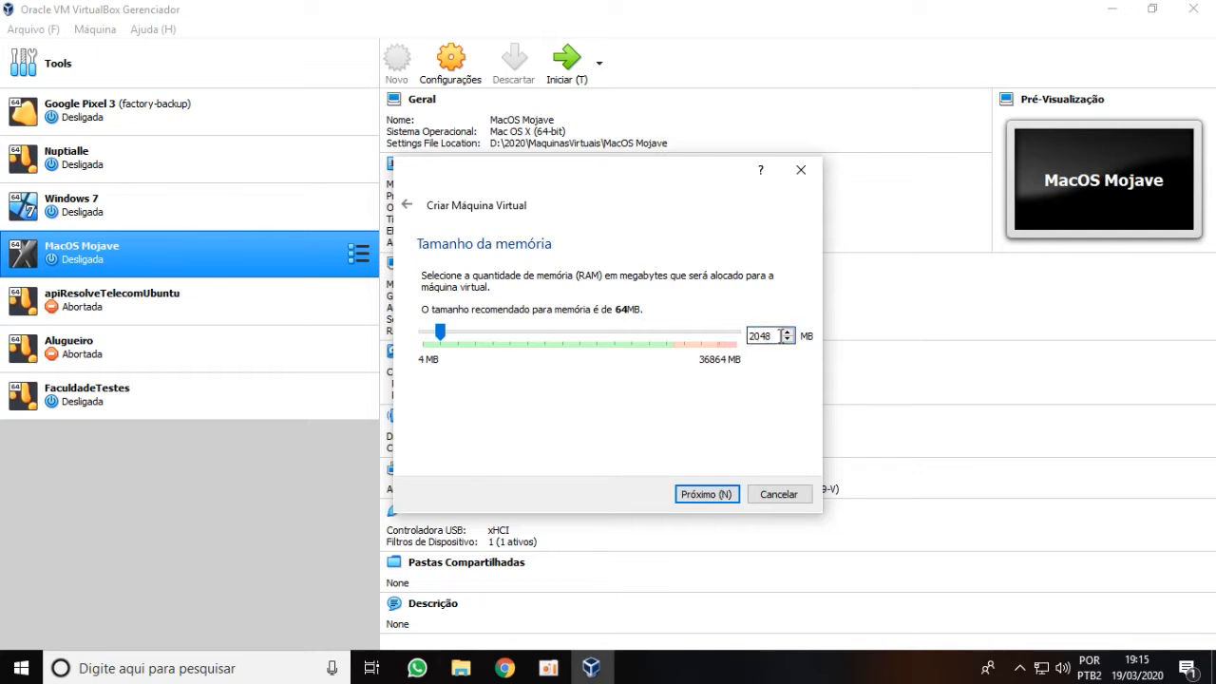
{"action": "type", "text": "512"}
{"action": "type", "text": "1024"}
{"action": "key", "text": "BackSpace"}
{"action": "type", "text": "48"}
{"action": "left_click", "coordinate": [708, 496]}
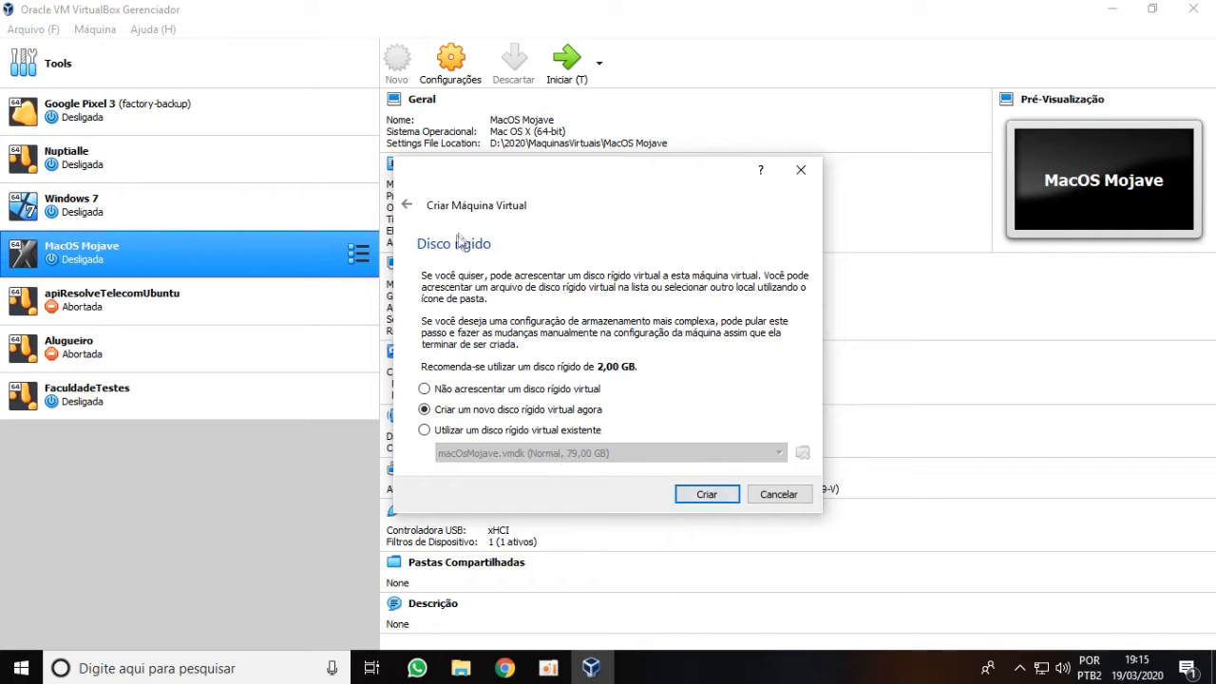
Step: Create a new virtual hard disk as a VDI (VirtualBox Disk Image) file with dynamically allocated storage
{"action": "mouse_move", "coordinate": [491, 180]}
{"action": "left_mouse_down"}
{"action": "mouse_move", "coordinate": [483, 111]}
{"action": "mouse_move", "coordinate": [482, 169]}
{"action": "left_mouse_up"}
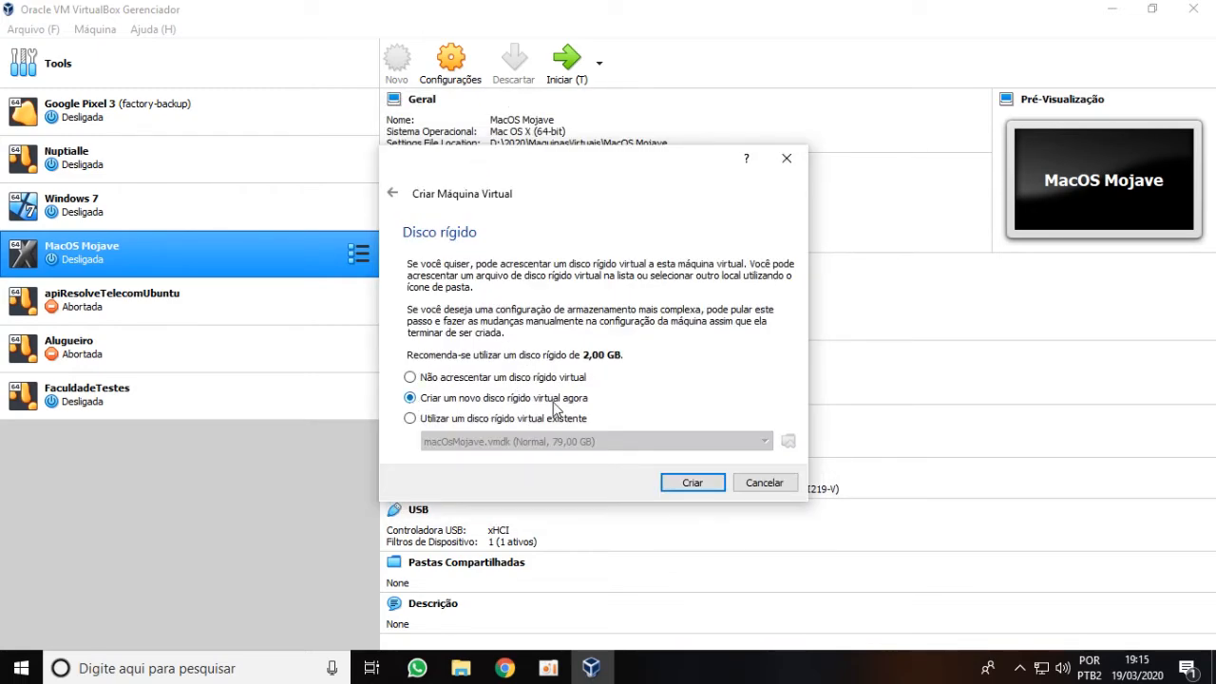
{"action": "left_click", "coordinate": [695, 485]}
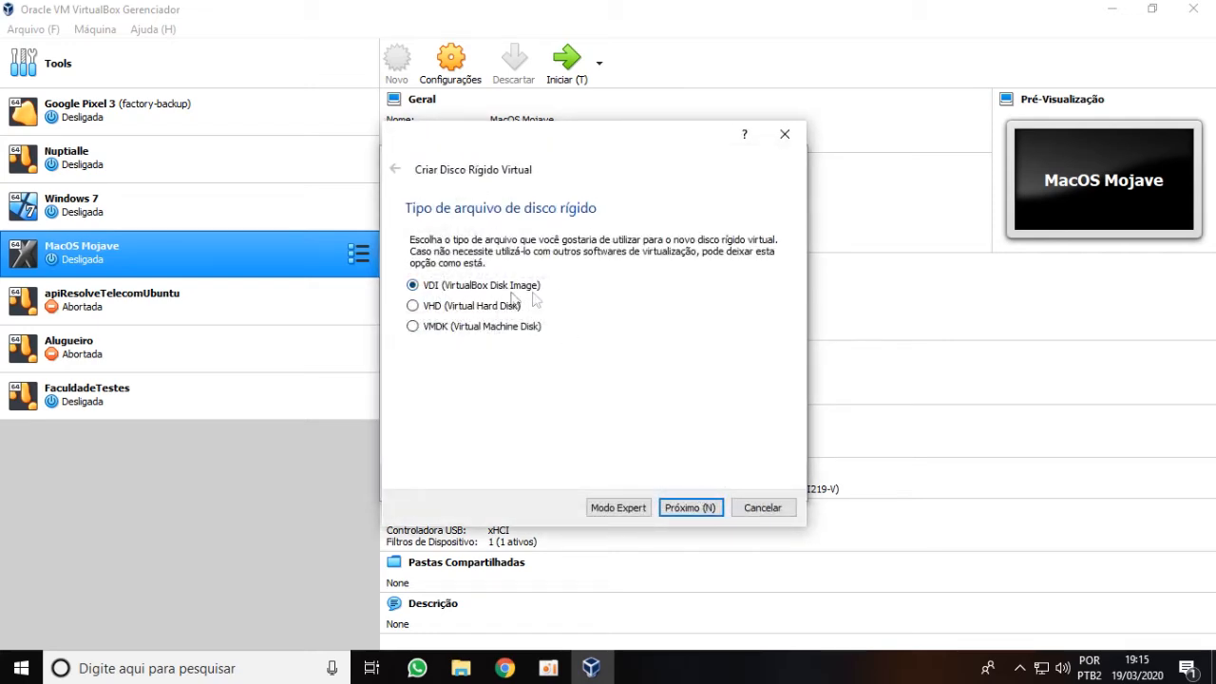
{"action": "left_click", "coordinate": [696, 508]}
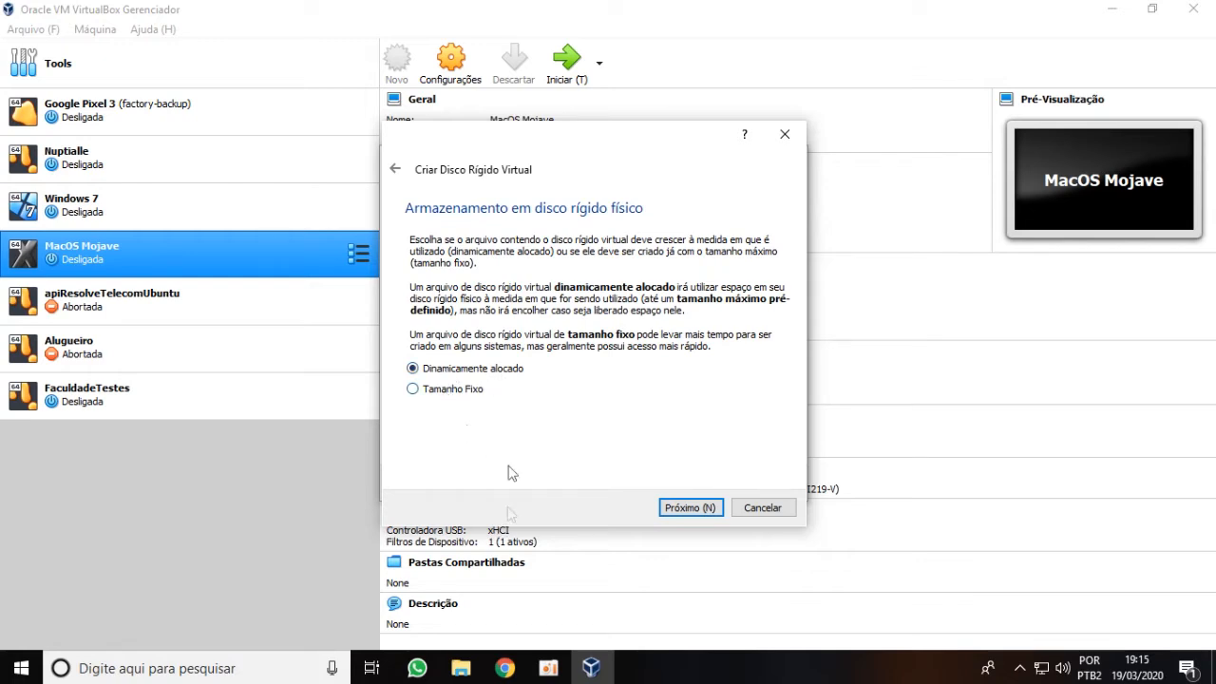
{"action": "left_click", "coordinate": [688, 505]}
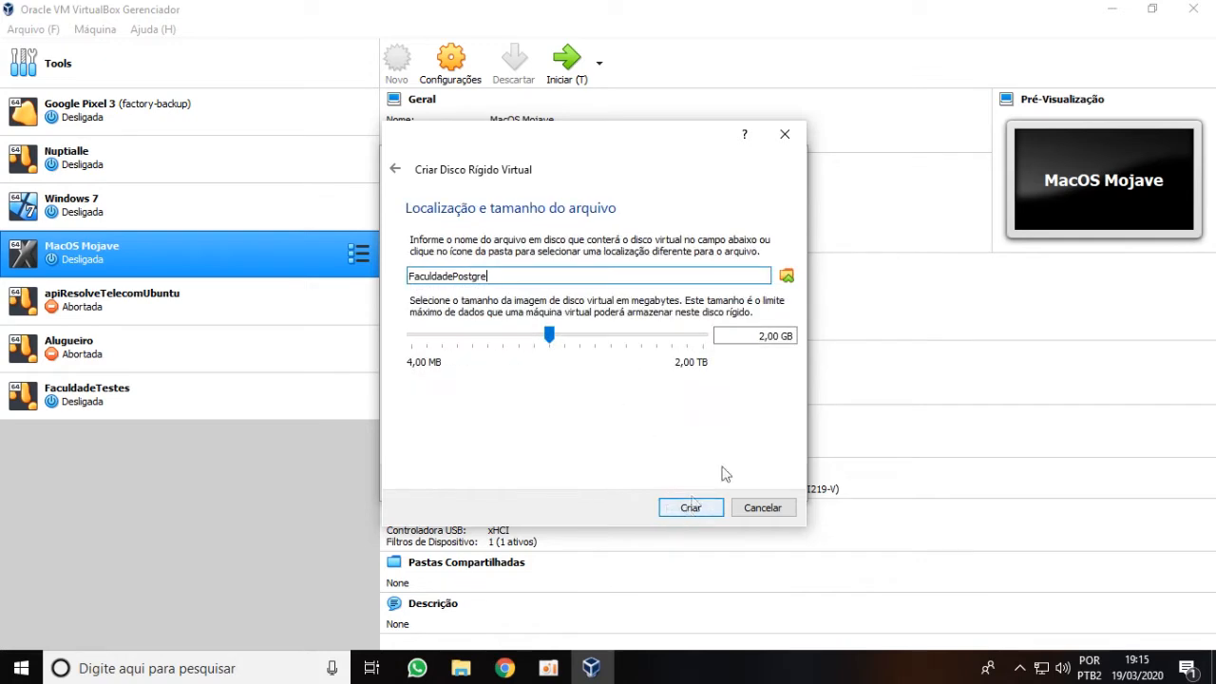
{"action": "left_click", "coordinate": [395, 168]}
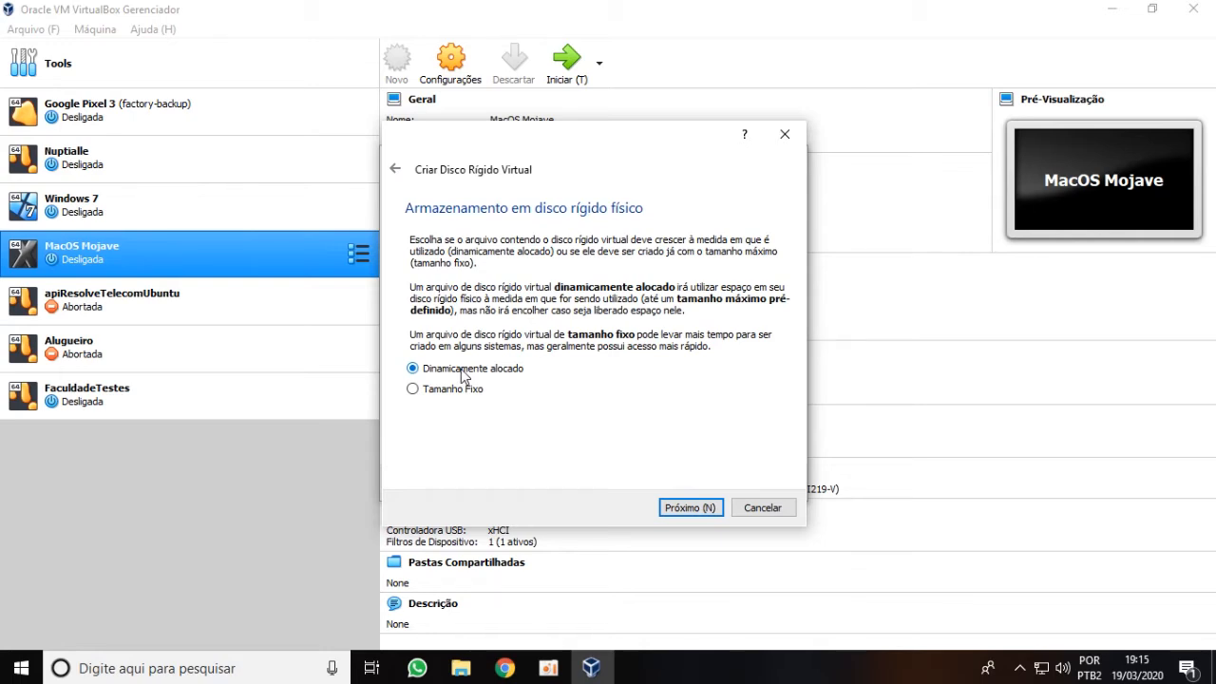
{"action": "left_click", "coordinate": [667, 507]}
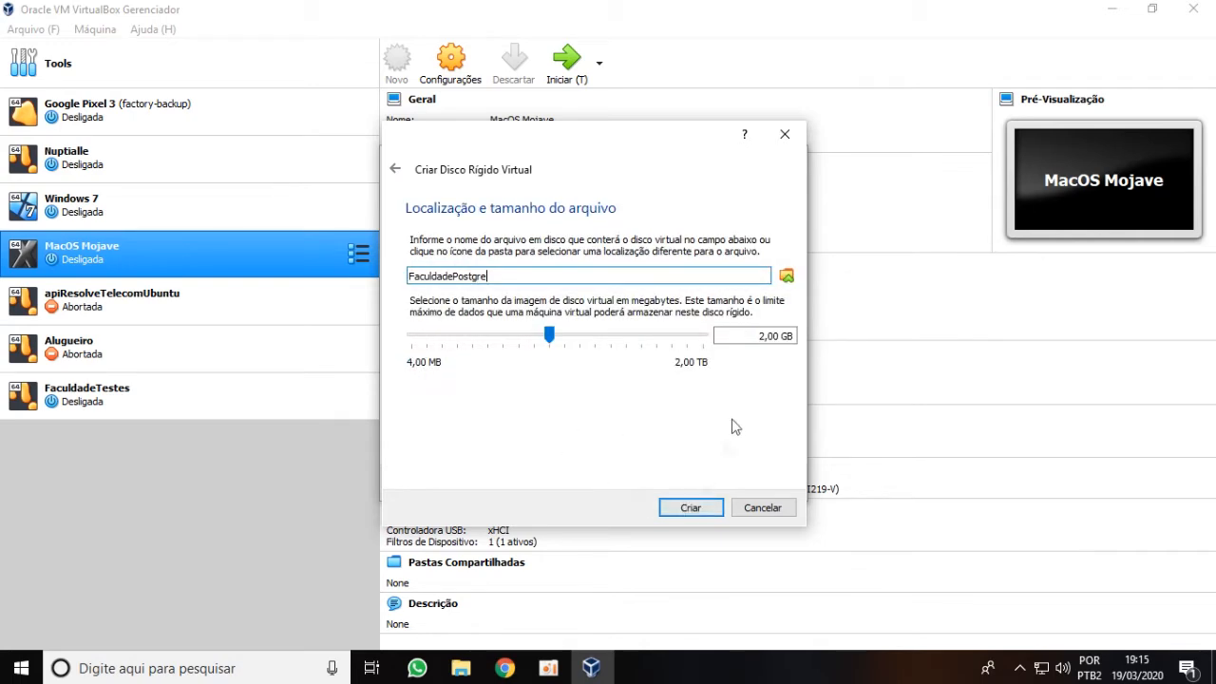
Step: Set the virtual hard disk size to 15 GB and create the disk
{"action": "left_click", "coordinate": [765, 336]}
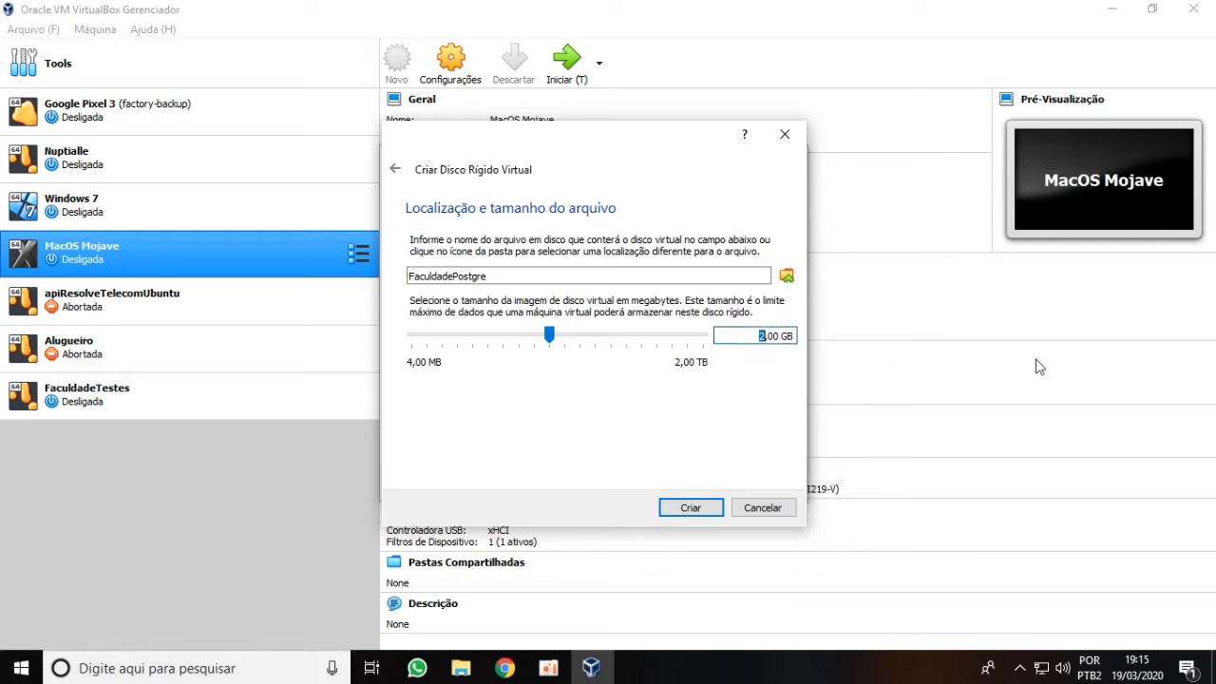
{"action": "type", "text": "15"}
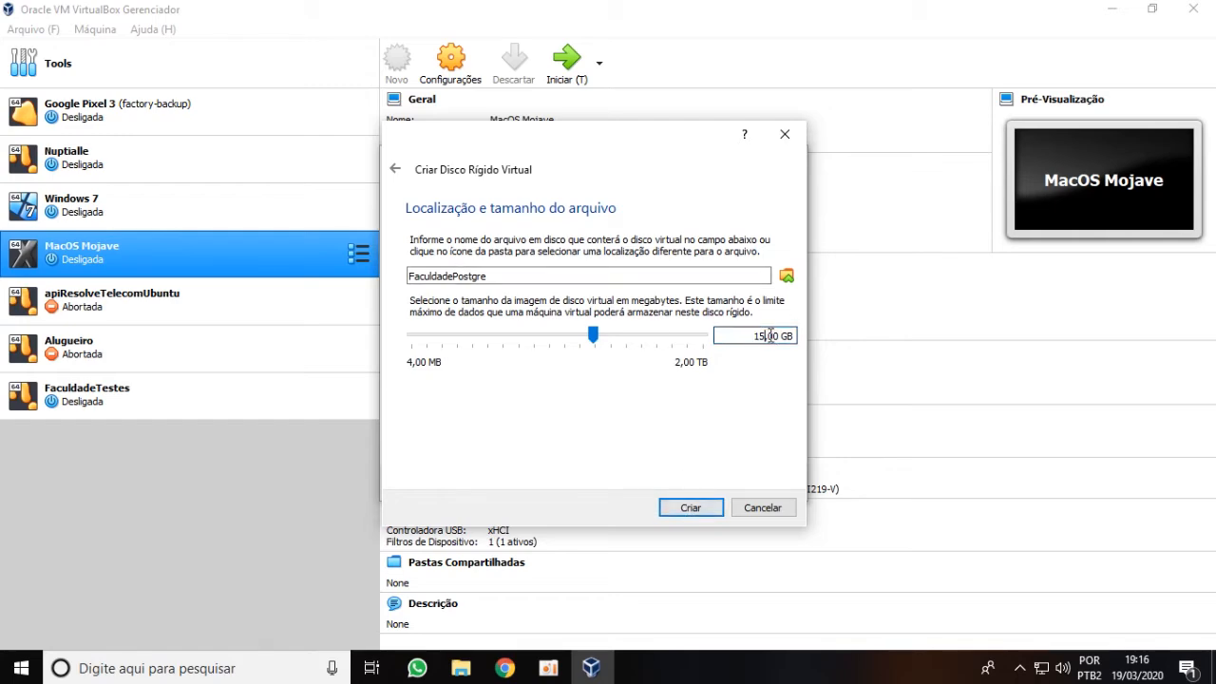
{"action": "left_click", "coordinate": [691, 514]}
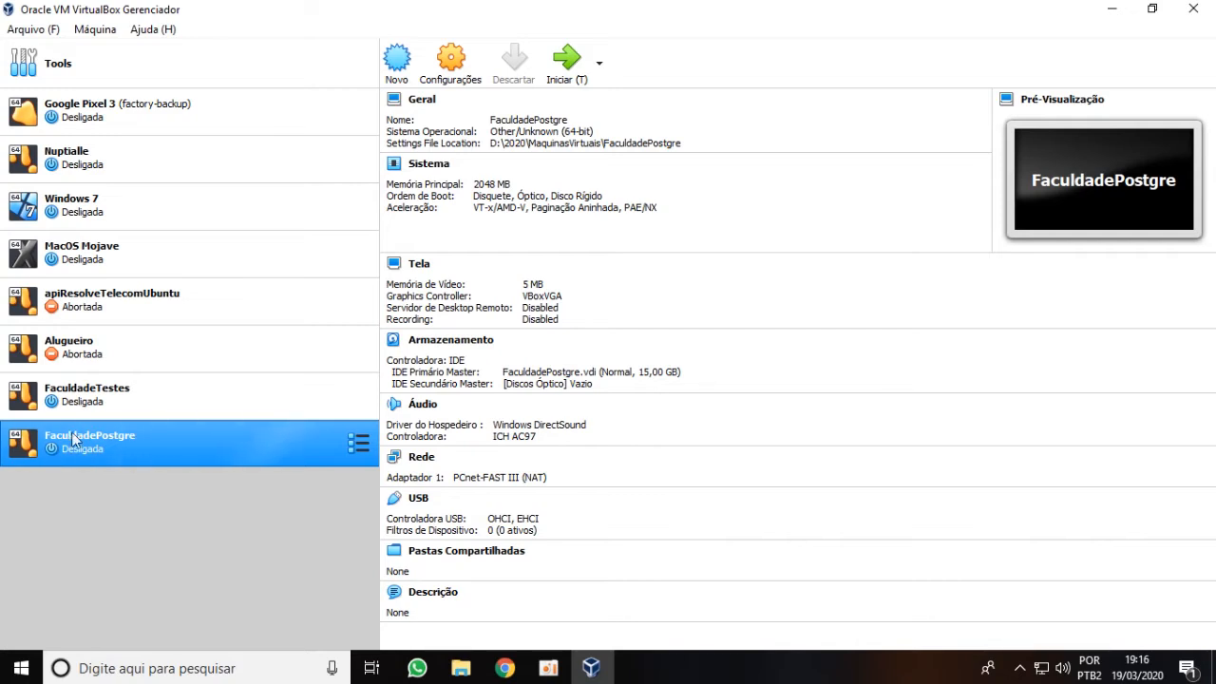
Step: Start the FaculdadePostgre virtual machine and look through the optical disk images available for booting
{"action": "left_click", "coordinate": [568, 65]}
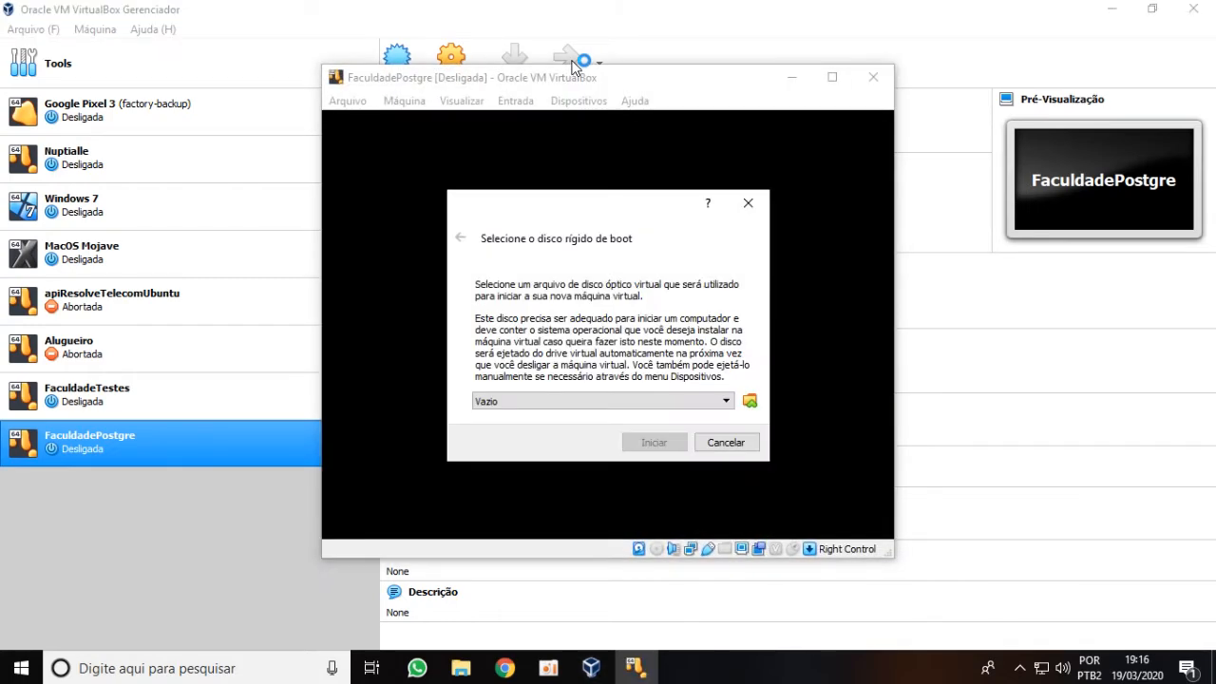
{"action": "mouse_move", "coordinate": [546, 249]}
{"action": "left_mouse_down"}
{"action": "mouse_move", "coordinate": [602, 249]}
{"action": "mouse_move", "coordinate": [556, 246]}
{"action": "left_mouse_up"}
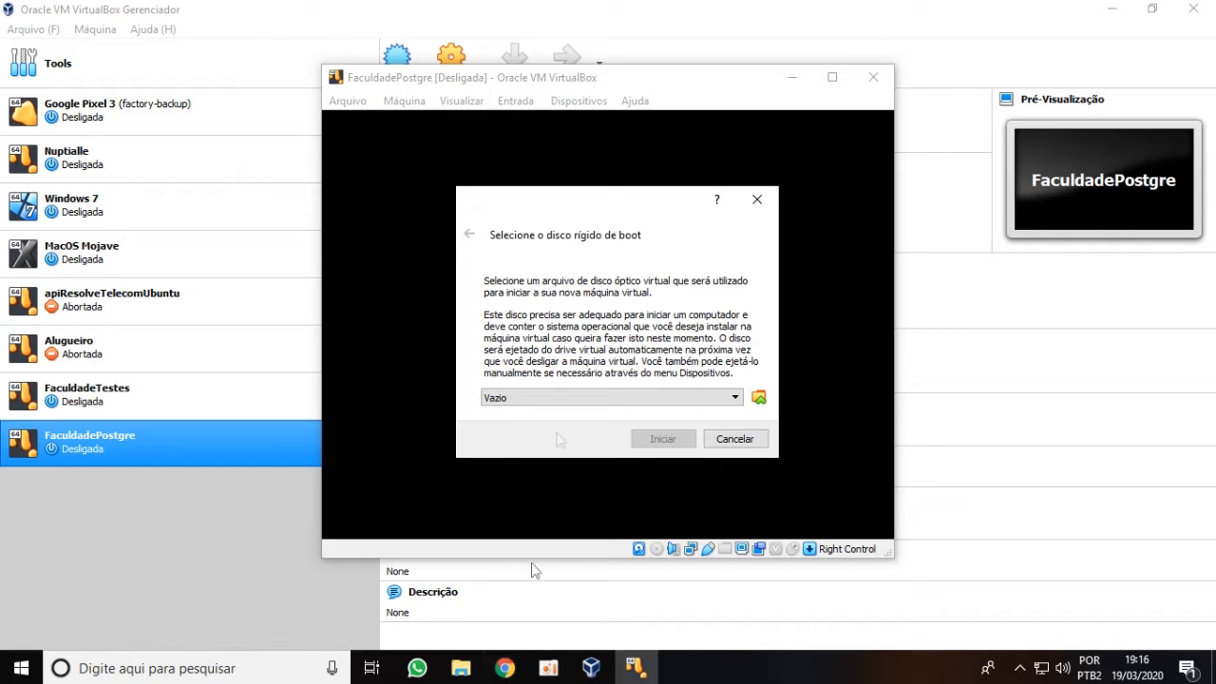
{"action": "left_click_drag", "start_coordinate": [589, 221], "coordinate": [596, 173]}
{"action": "left_click", "coordinate": [511, 388]}
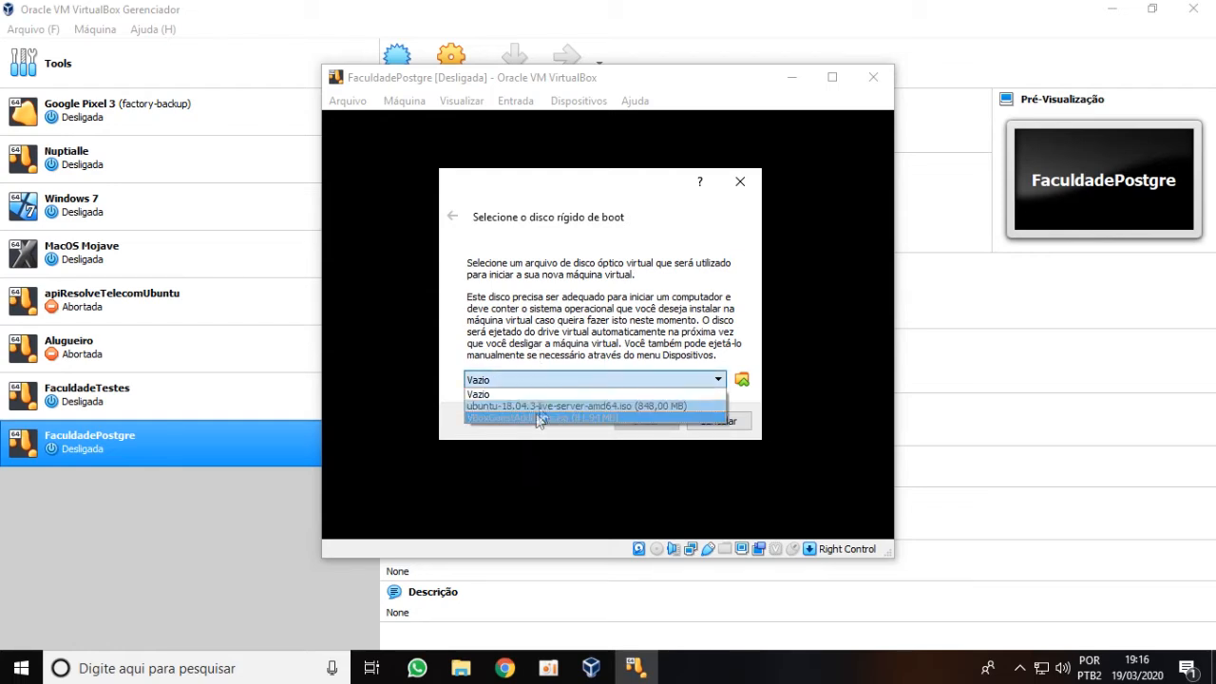
{"action": "left_click", "coordinate": [552, 394]}
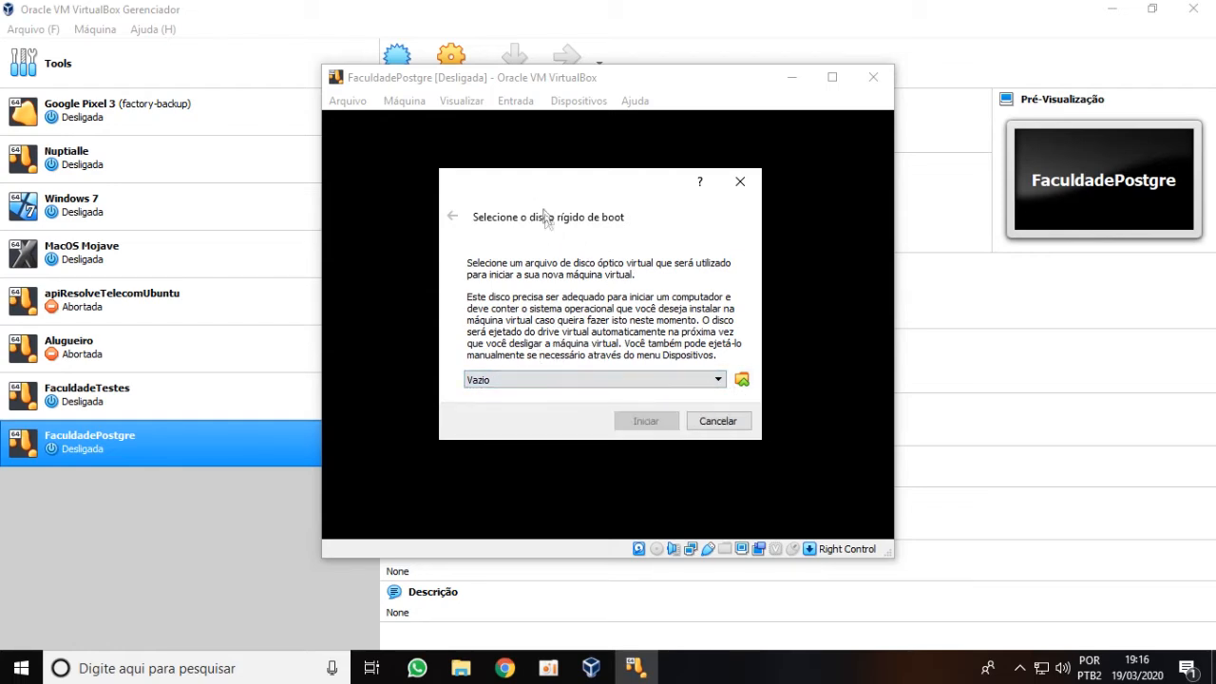
{"action": "left_click", "coordinate": [742, 379]}
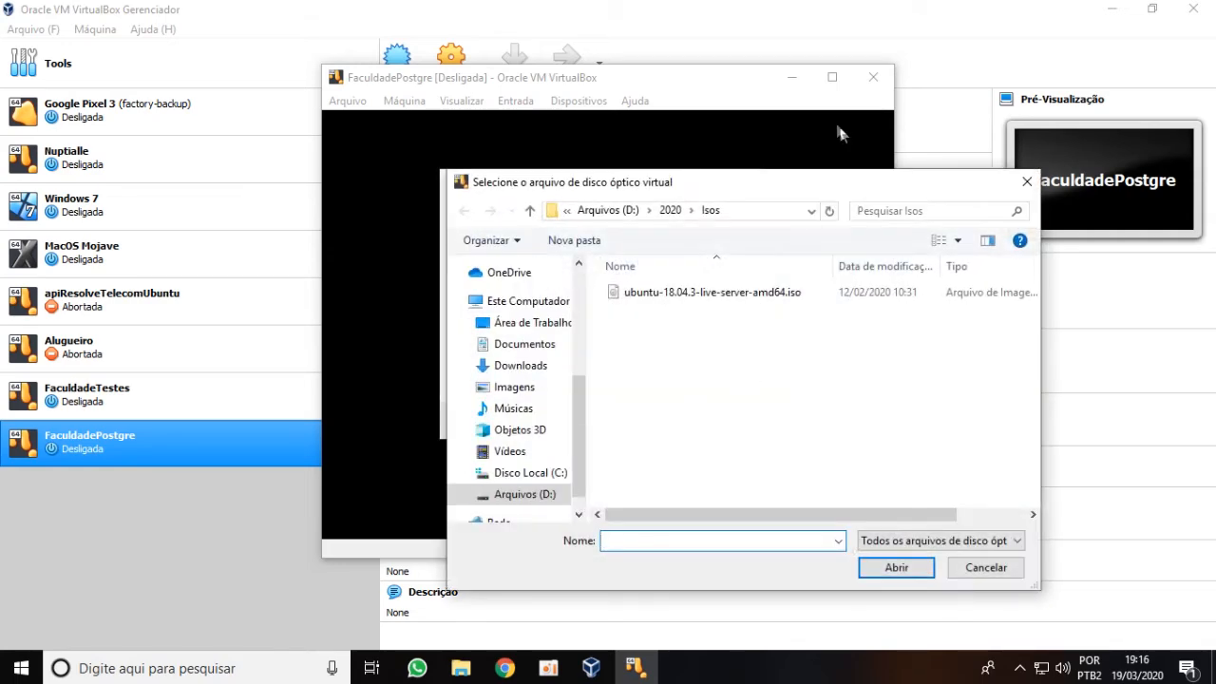
{"action": "left_click", "coordinate": [973, 569]}
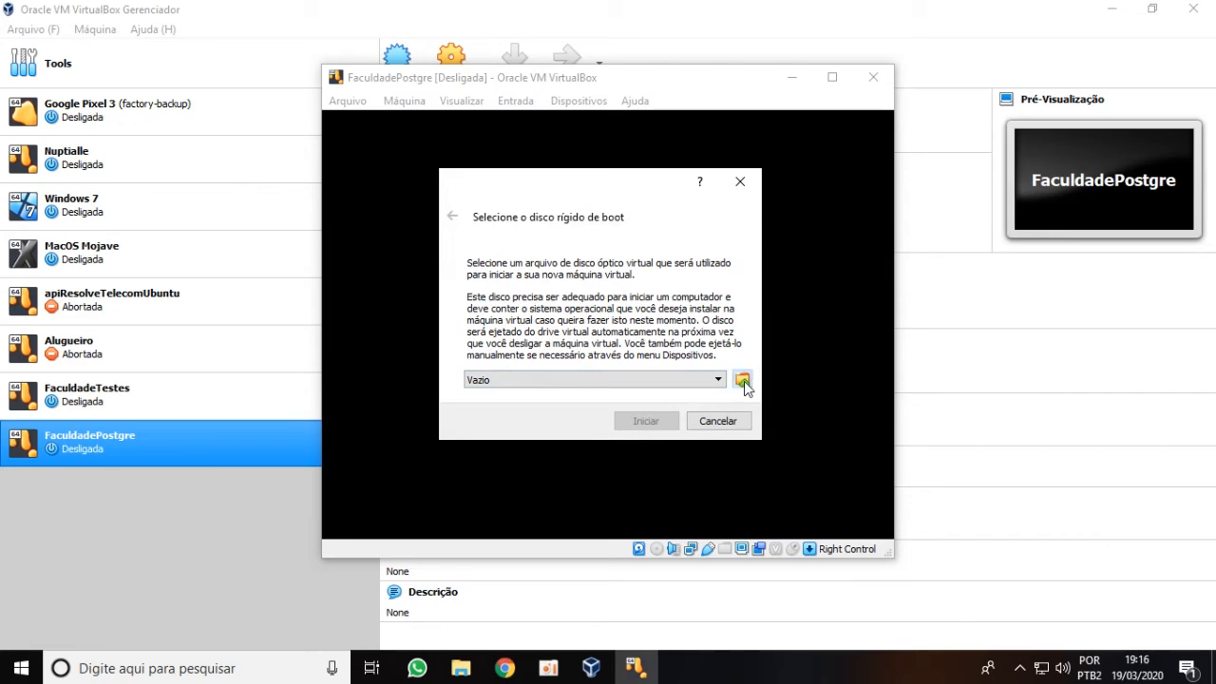
Step: Choose ubuntu-18.04.3-live-server-amd64.iso from D:\2020\Isos as the boot disk and start the machine with it
{"action": "left_click", "coordinate": [741, 380]}
{"action": "left_click", "coordinate": [526, 364]}
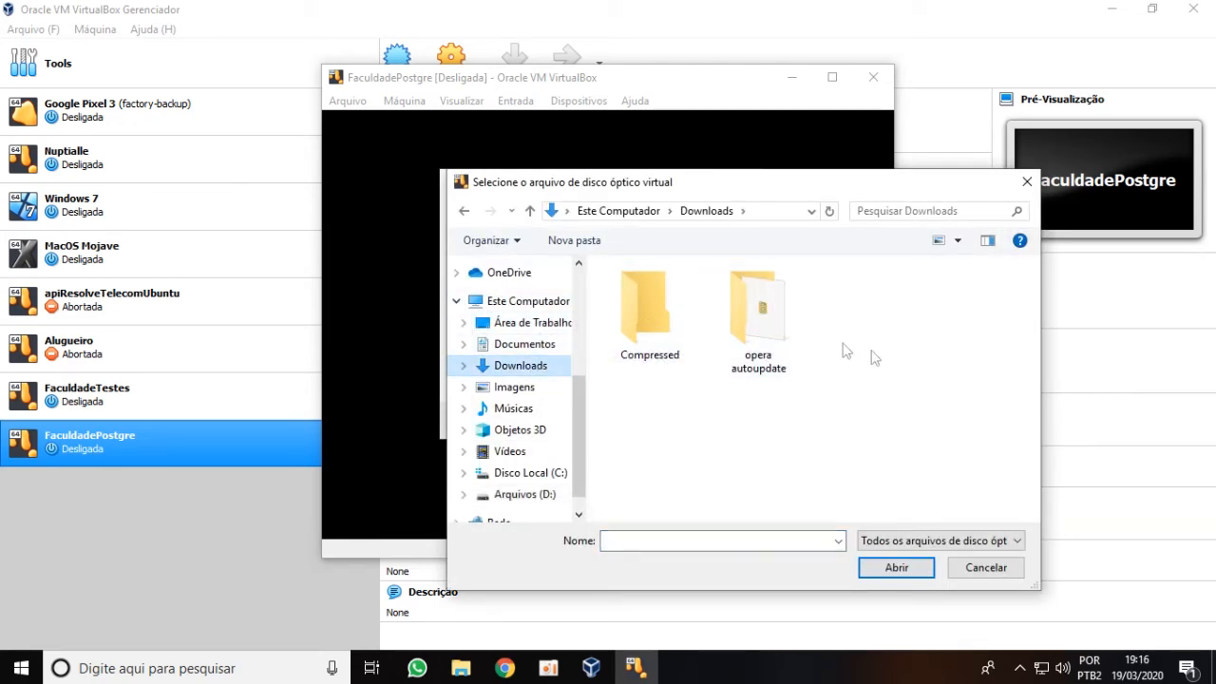
{"action": "scroll", "coordinate": [577, 396], "scroll_direction": "down", "scroll_amount": 1}
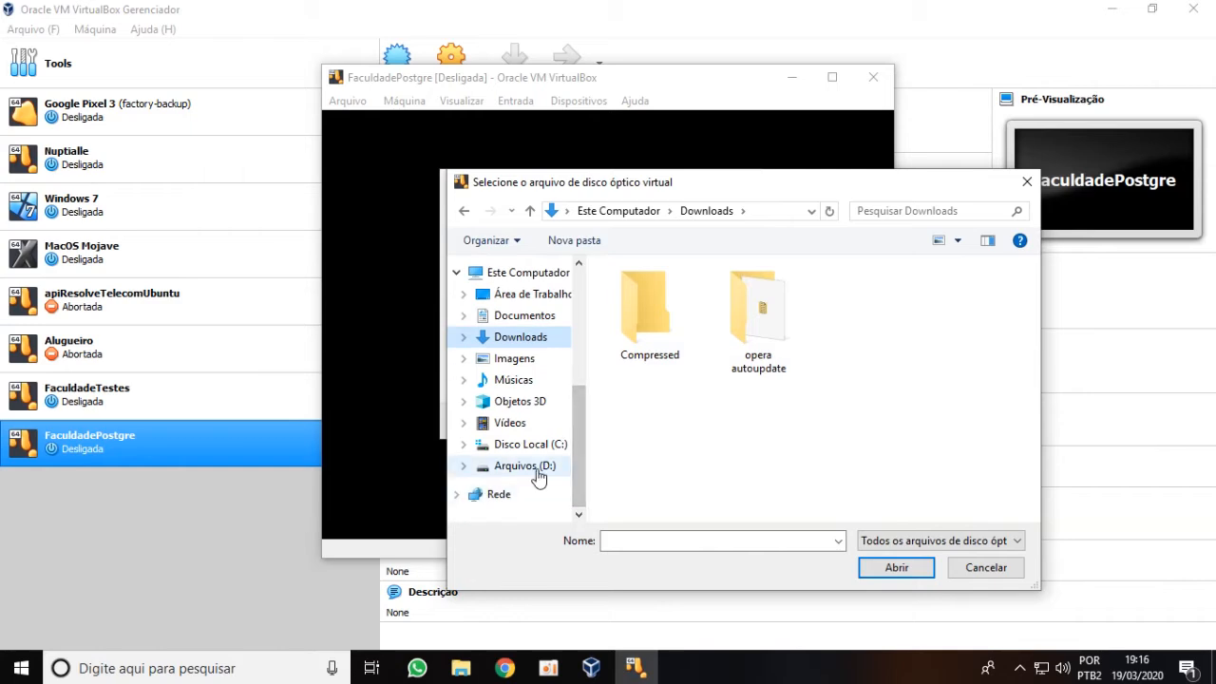
{"action": "left_click", "coordinate": [532, 467]}
{"action": "double_click", "coordinate": [643, 299]}
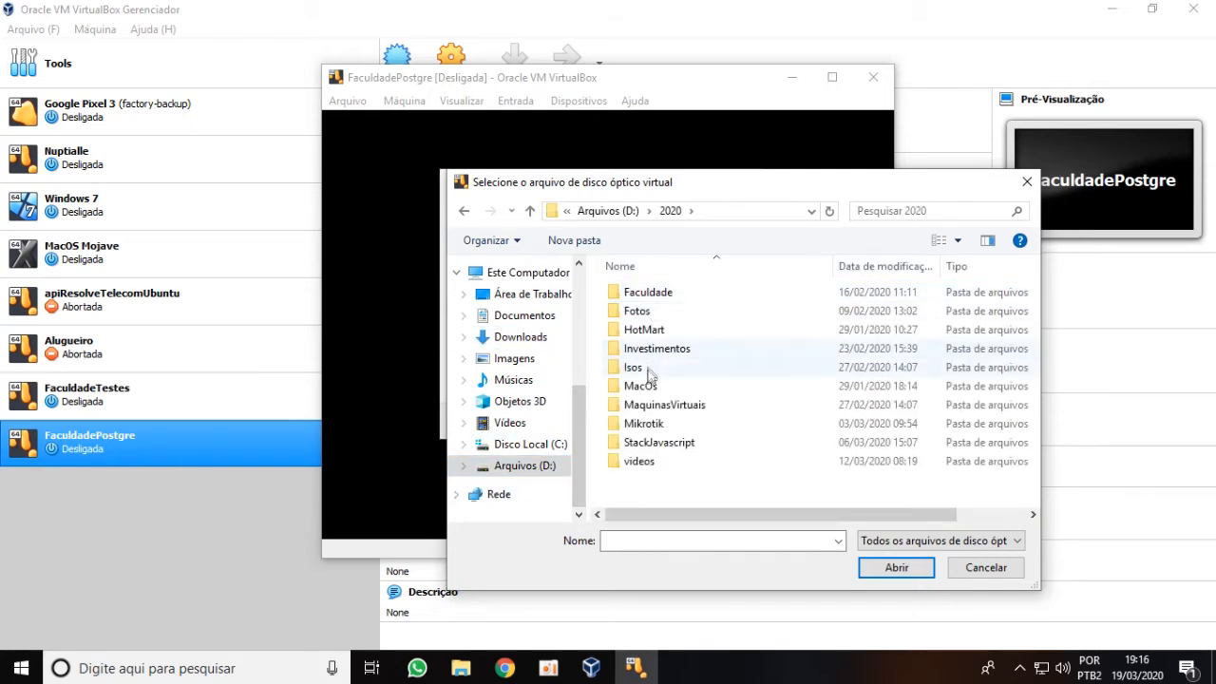
{"action": "double_click", "coordinate": [635, 368]}
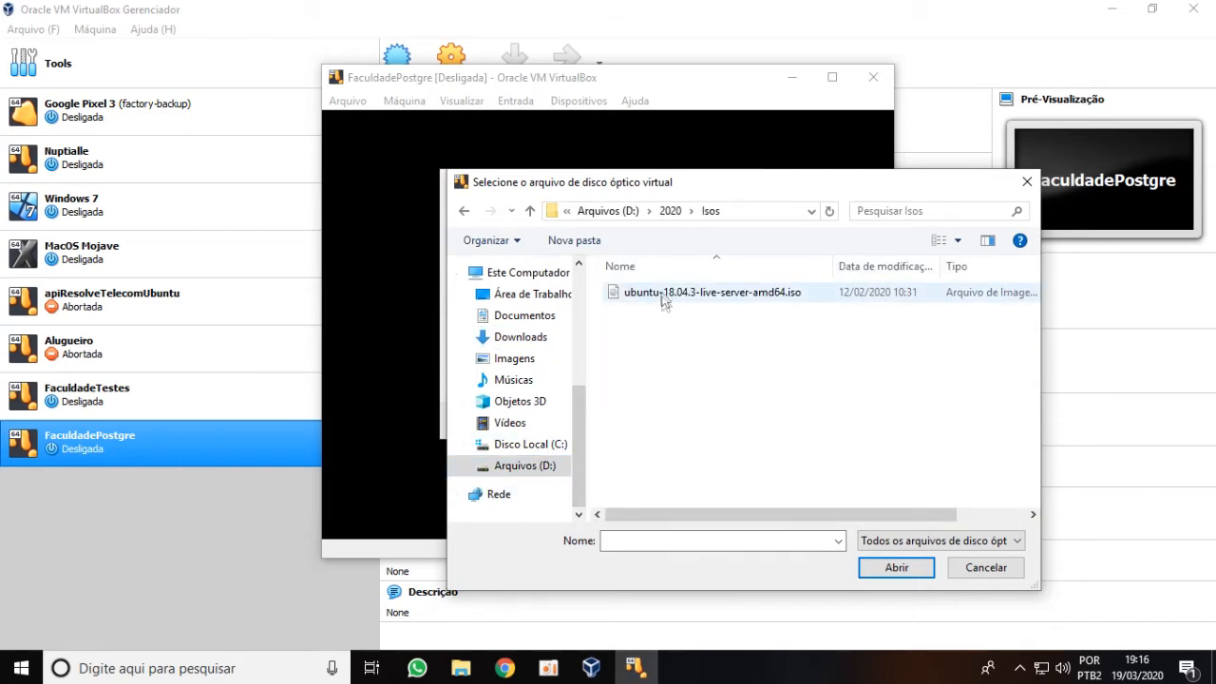
{"action": "left_click", "coordinate": [865, 300]}
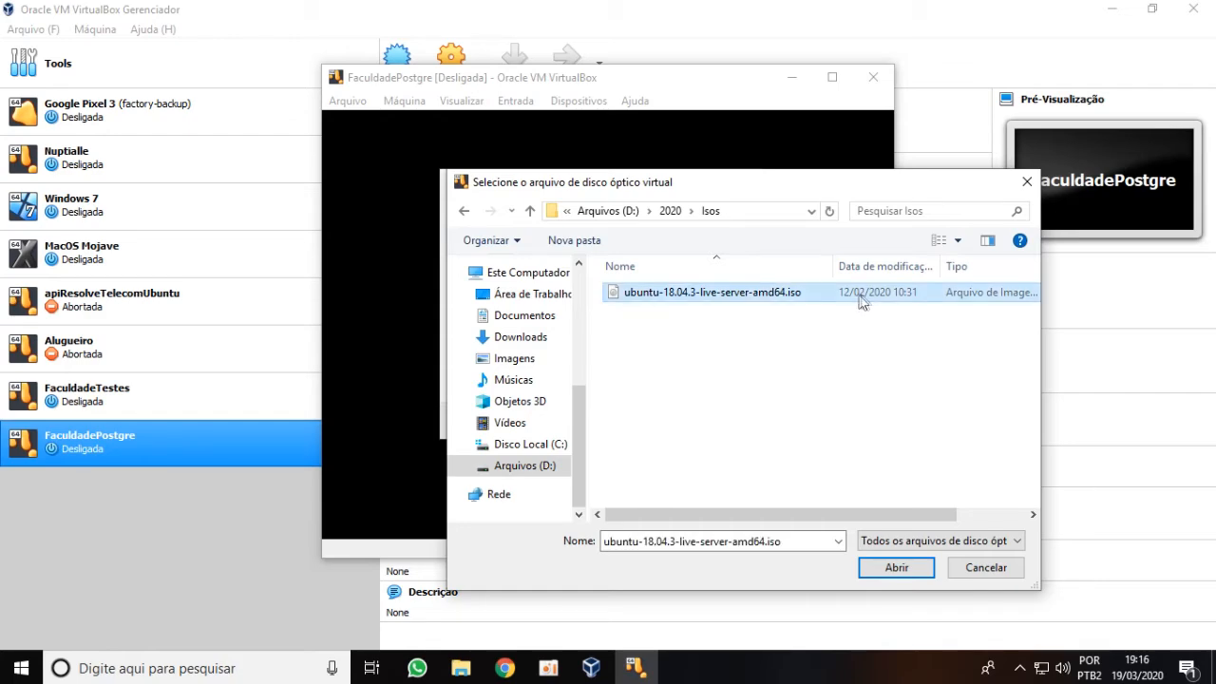
{"action": "left_click", "coordinate": [895, 568]}
{"action": "left_click", "coordinate": [644, 424]}
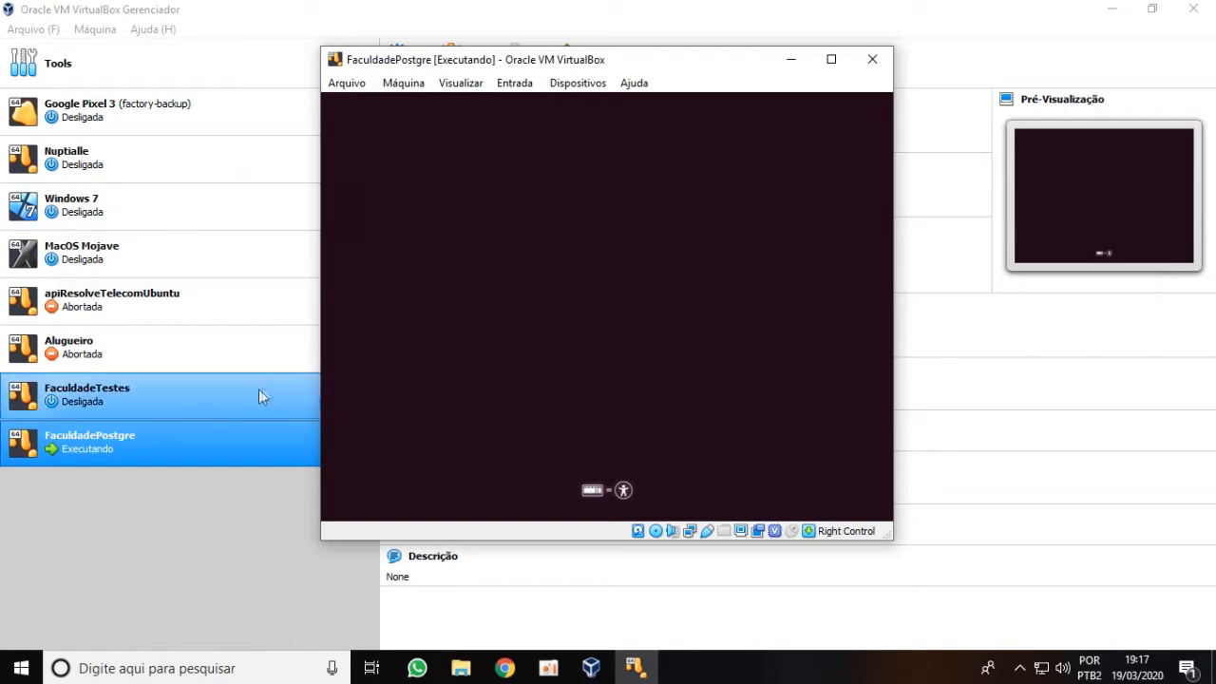
Step: Close the running FaculdadePostgre virtual machine by powering it off
{"action": "left_click", "coordinate": [873, 62]}
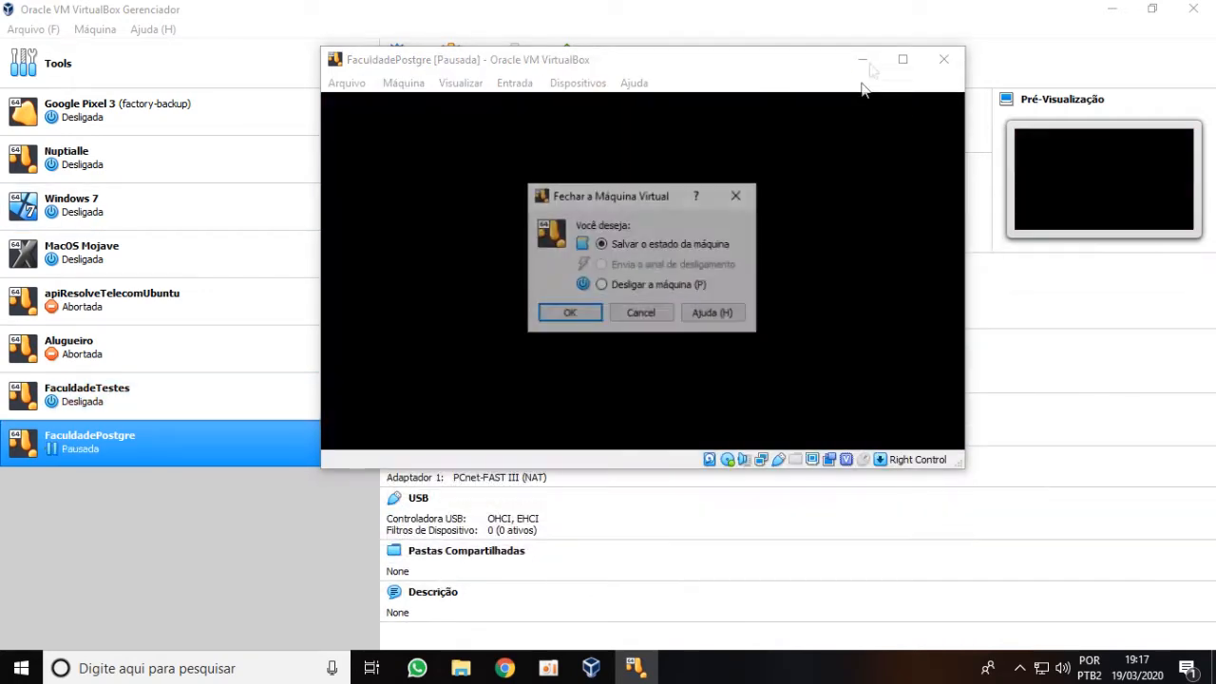
{"action": "left_click", "coordinate": [646, 285]}
{"action": "left_click", "coordinate": [584, 314]}
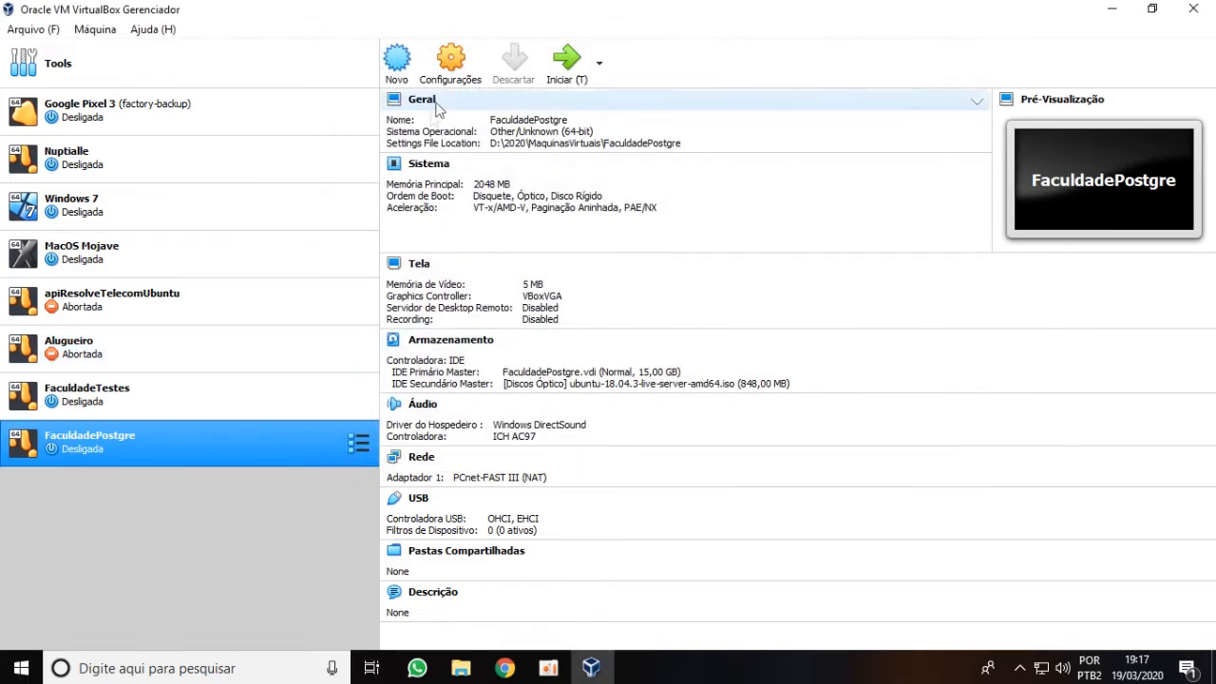
Step: Open the network settings of FaculdadePostgre and examine its four network adapters
{"action": "left_click", "coordinate": [450, 71]}
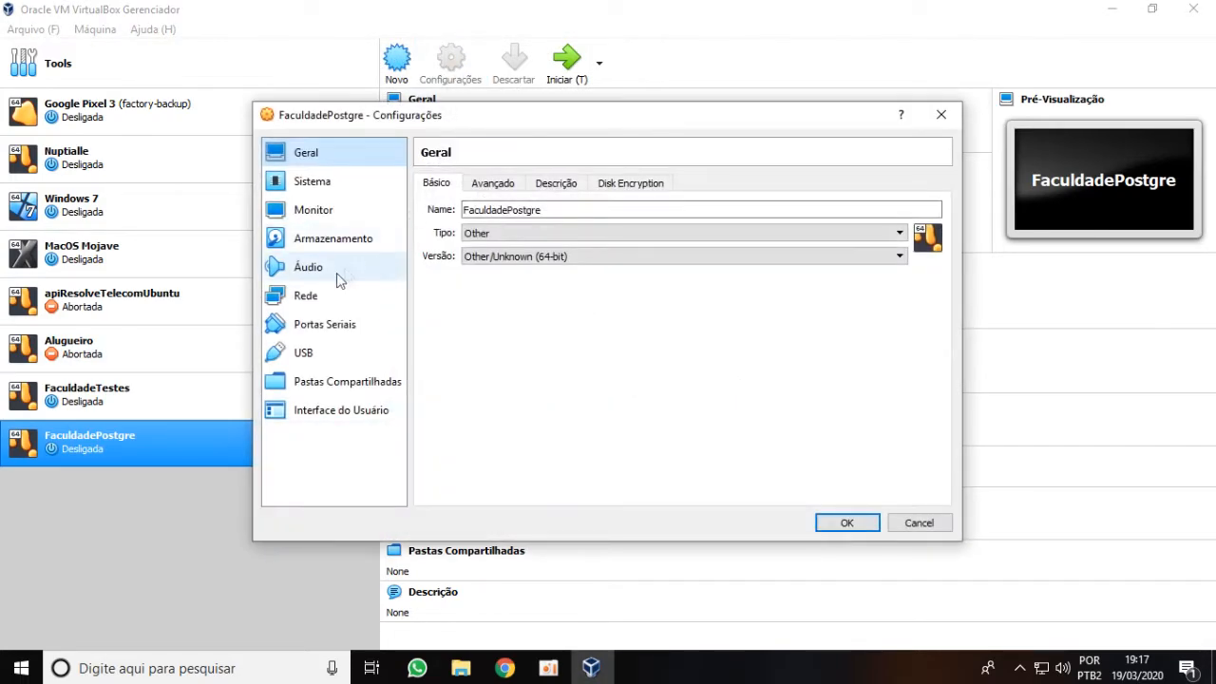
{"action": "left_click", "coordinate": [306, 302]}
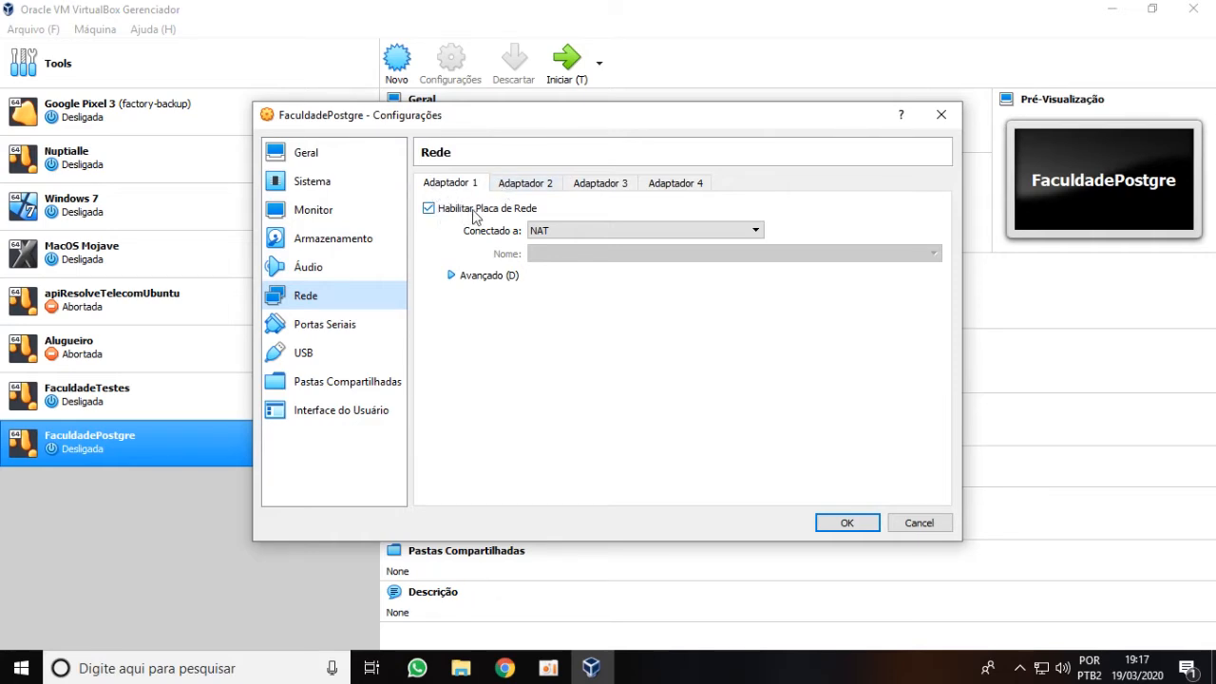
{"action": "left_click", "coordinate": [528, 184]}
{"action": "left_click", "coordinate": [599, 188]}
{"action": "left_click", "coordinate": [691, 184]}
{"action": "left_click", "coordinate": [535, 190]}
{"action": "left_click", "coordinate": [452, 186]}
Step: Set the connection of network Adapter 1 to bridged mode (Placa em modo Bridge) and review the other connection modes
{"action": "left_click", "coordinate": [562, 232]}
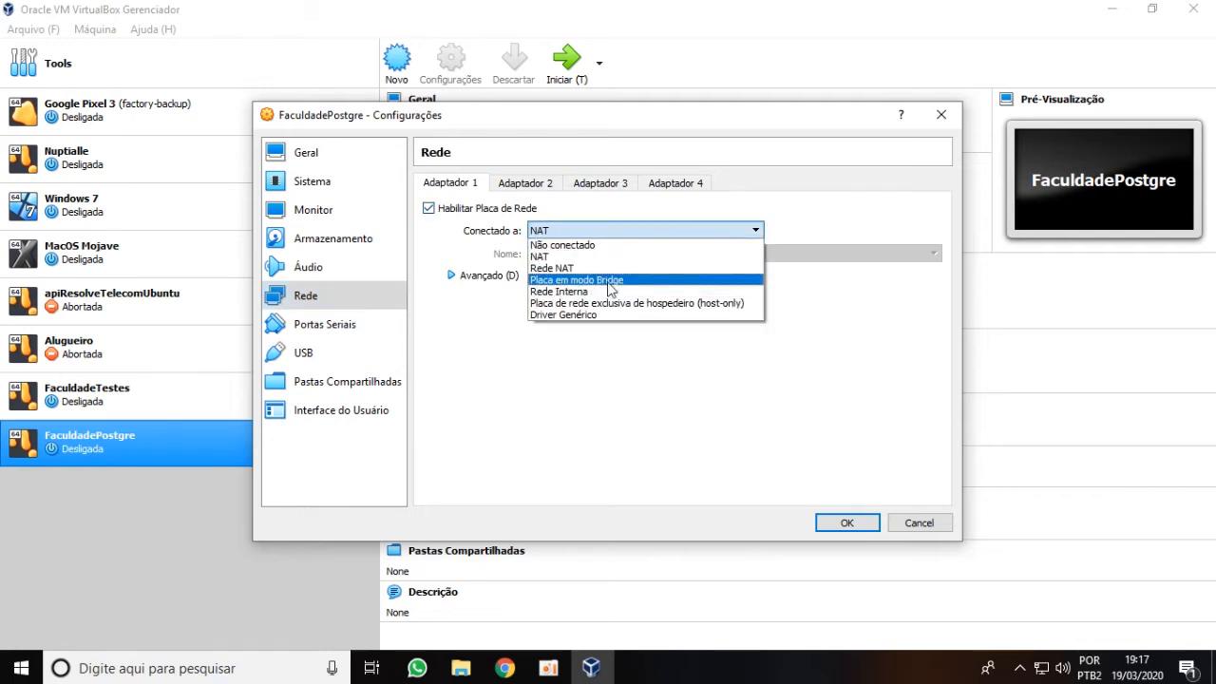
{"action": "left_click", "coordinate": [633, 288]}
{"action": "left_click", "coordinate": [574, 233]}
{"action": "left_click", "coordinate": [574, 238]}
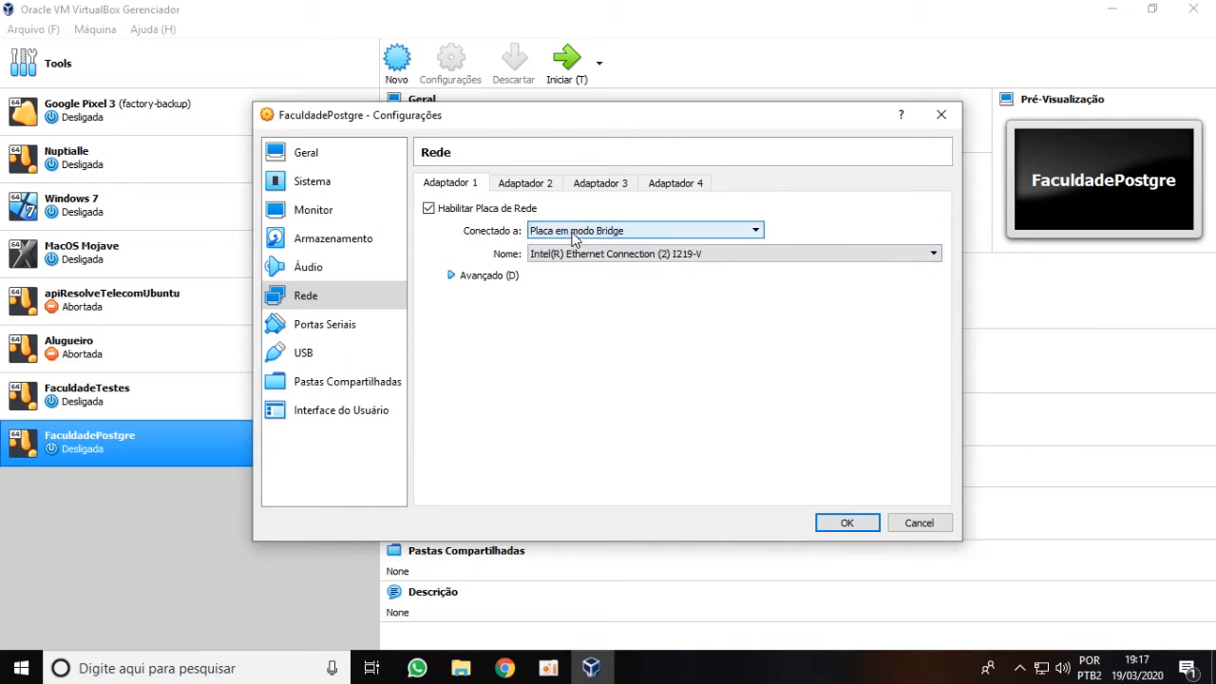
{"action": "left_click", "coordinate": [574, 234]}
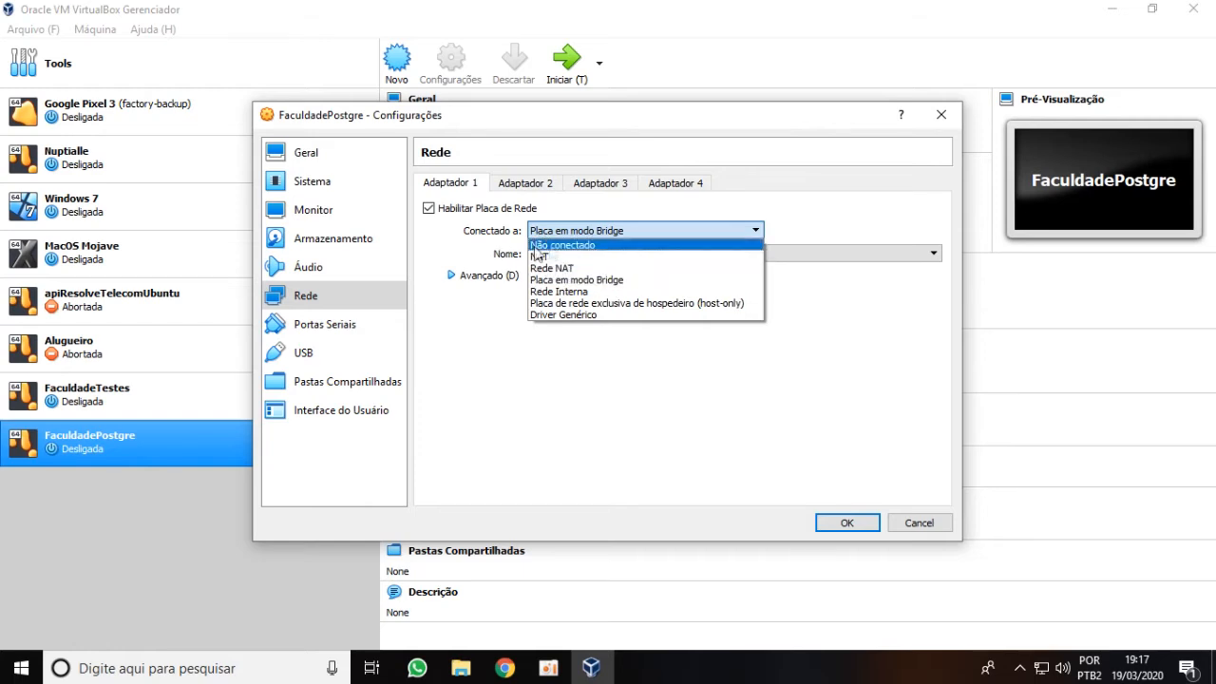
{"action": "left_click", "coordinate": [591, 492]}
Step: Open Notepad, write the example IP addresses 192.168.0.1 and 10.0.0.1 on separate lines, and minimize it
{"action": "left_click", "coordinate": [640, 674]}
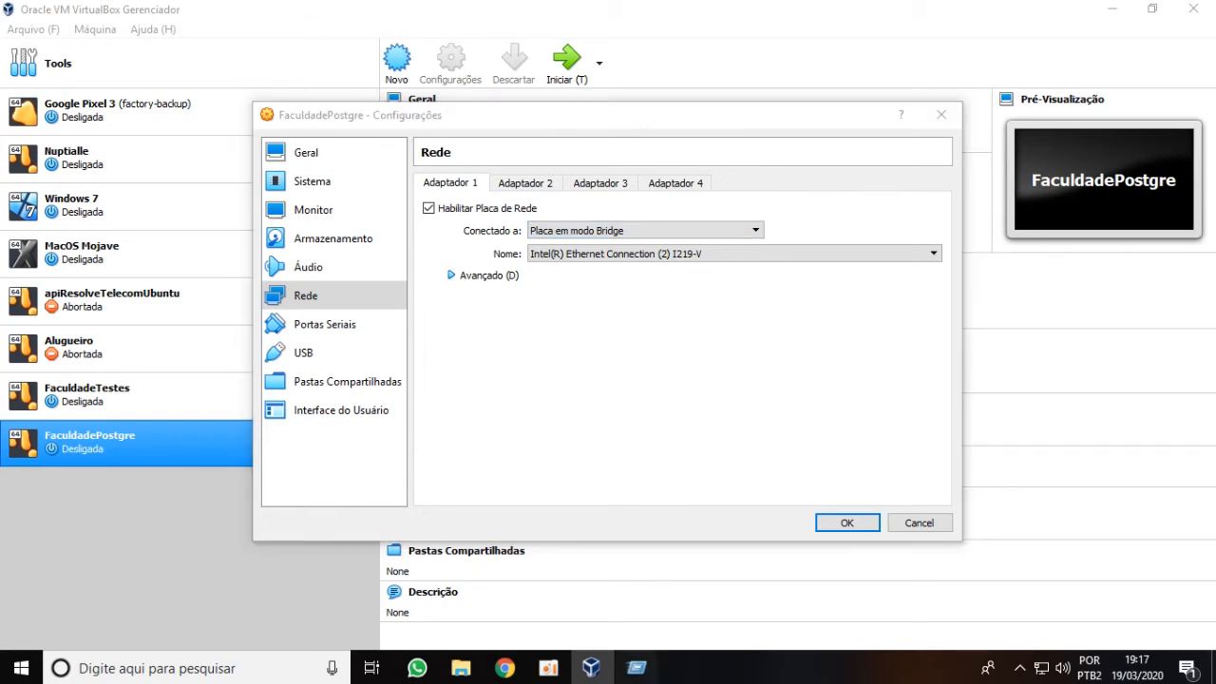
{"action": "type", "text": "notepad"}
{"action": "key", "text": "Return"}
{"action": "type", "text": "192.168.0.1  "}
{"action": "type", "text": "10.0.0.1"}
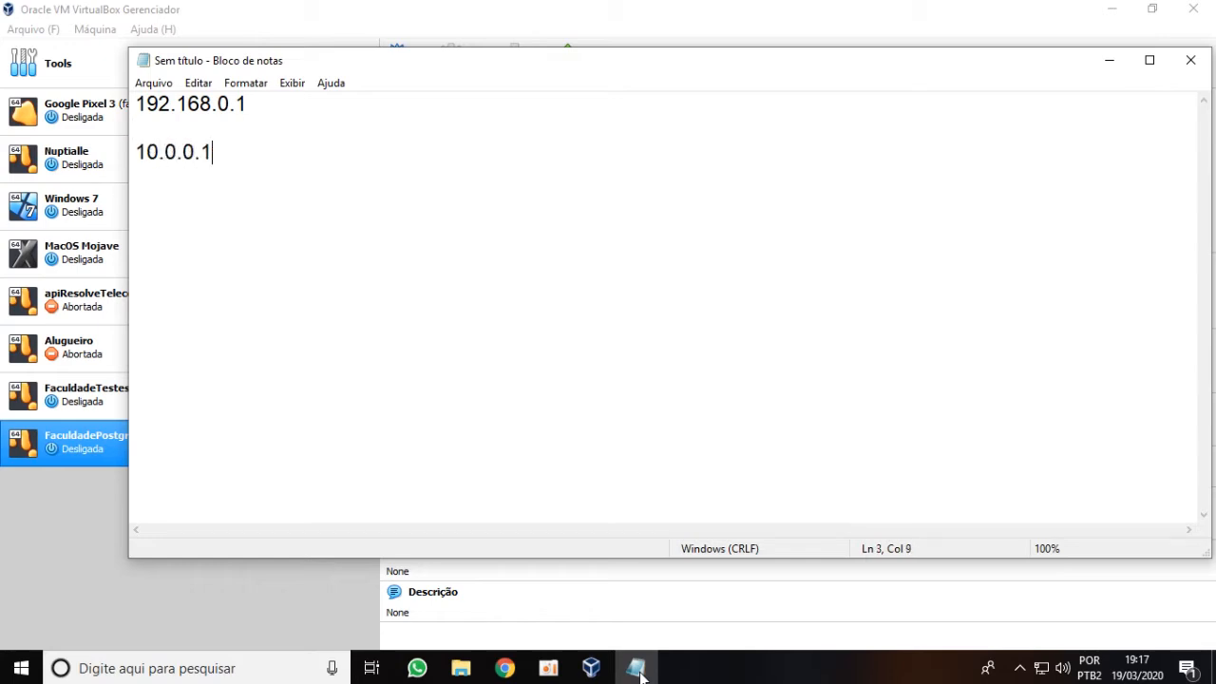
{"action": "left_click_drag", "start_coordinate": [310, 158], "coordinate": [180, 155]}
{"action": "left_click", "coordinate": [246, 118]}
{"action": "left_click_drag", "start_coordinate": [281, 104], "coordinate": [115, 113]}
{"action": "left_click", "coordinate": [200, 105]}
{"action": "left_click", "coordinate": [1109, 60]}
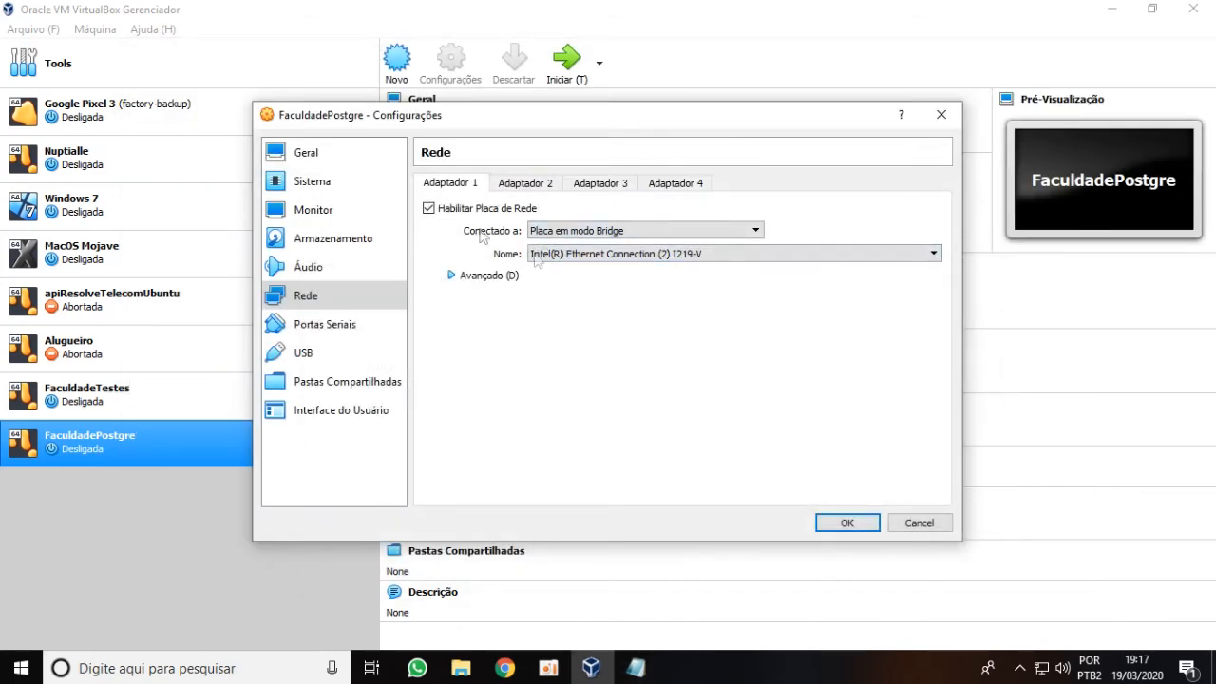
Step: Keep Adapter 1 bridged through Intel(R) Ethernet Connection (2) I219-V and save the machine's settings
{"action": "left_click", "coordinate": [589, 233]}
{"action": "left_click", "coordinate": [606, 279]}
{"action": "left_click", "coordinate": [560, 258]}
{"action": "left_click", "coordinate": [658, 269]}
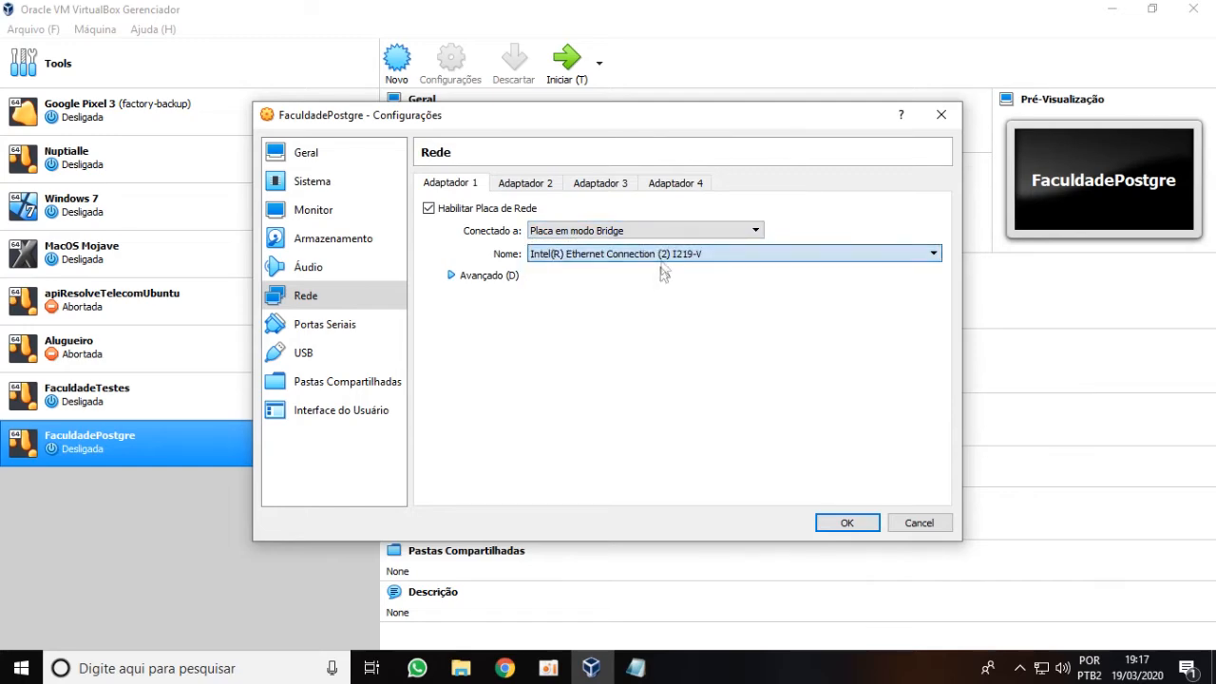
{"action": "left_click", "coordinate": [847, 524]}
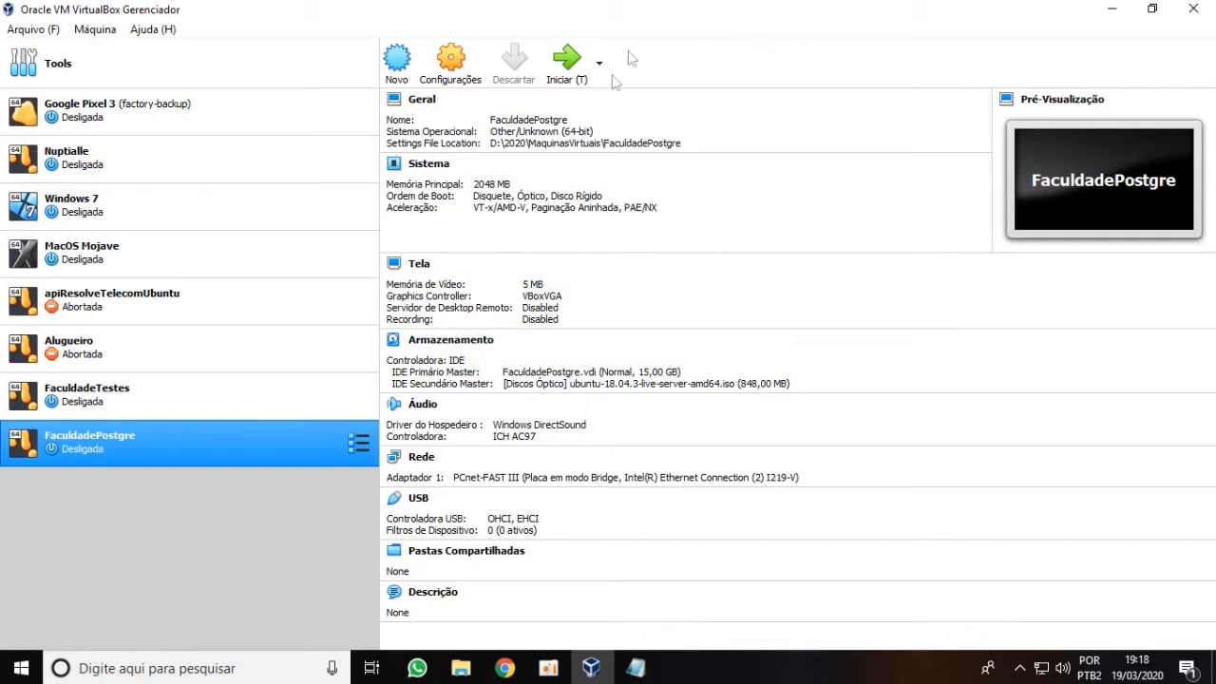
Step: Start the FaculdadePostgre virtual machine and maximize its window to boot into the Ubuntu Server installer
{"action": "left_click", "coordinate": [568, 59]}
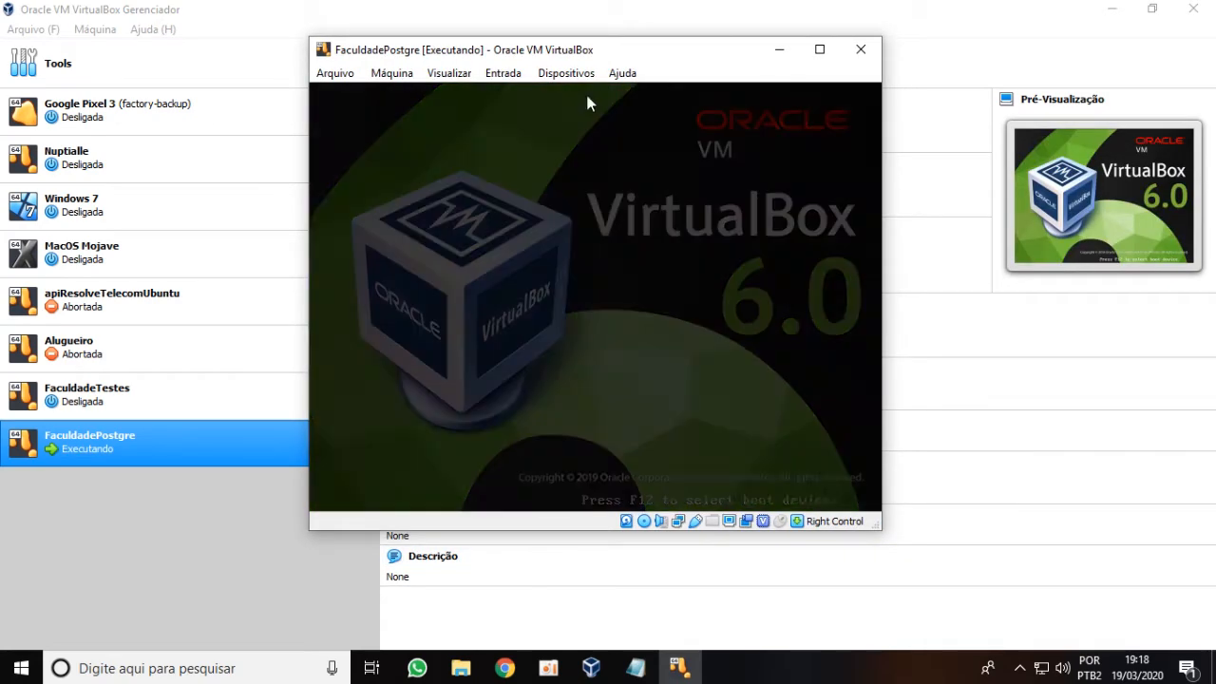
{"action": "left_click", "coordinate": [818, 49]}
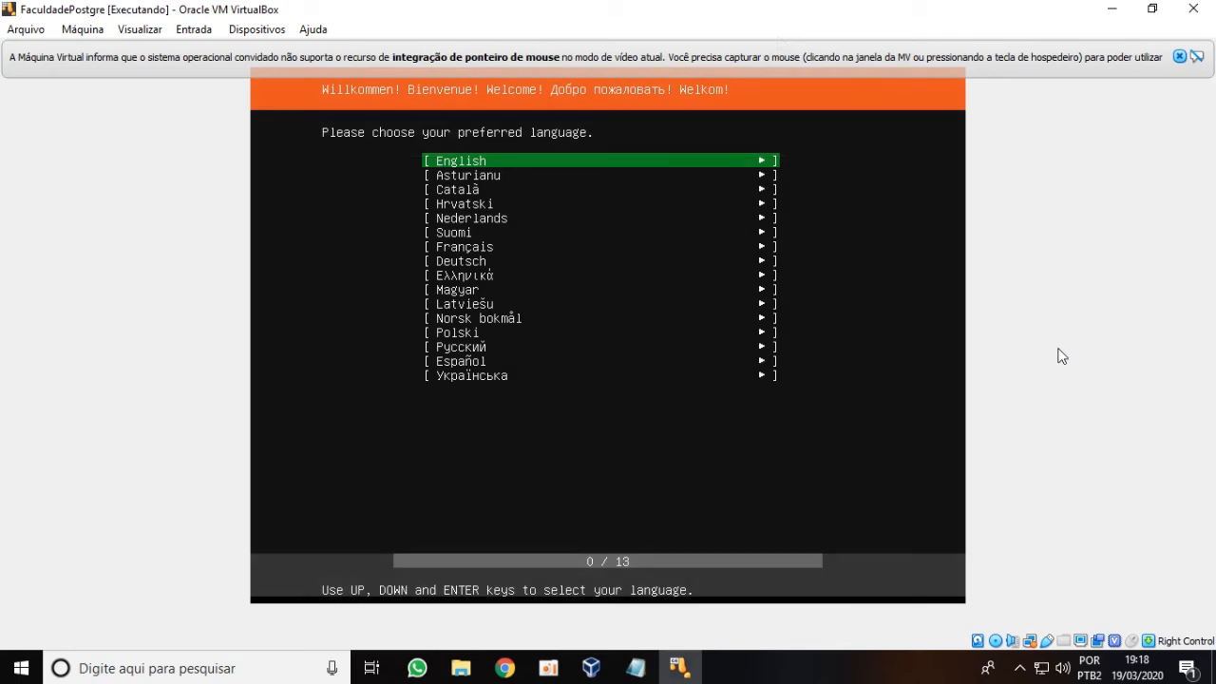
Step: Dismiss the mouse pointer integration notice and look through the installer's available languages
{"action": "left_click", "coordinate": [1178, 56]}
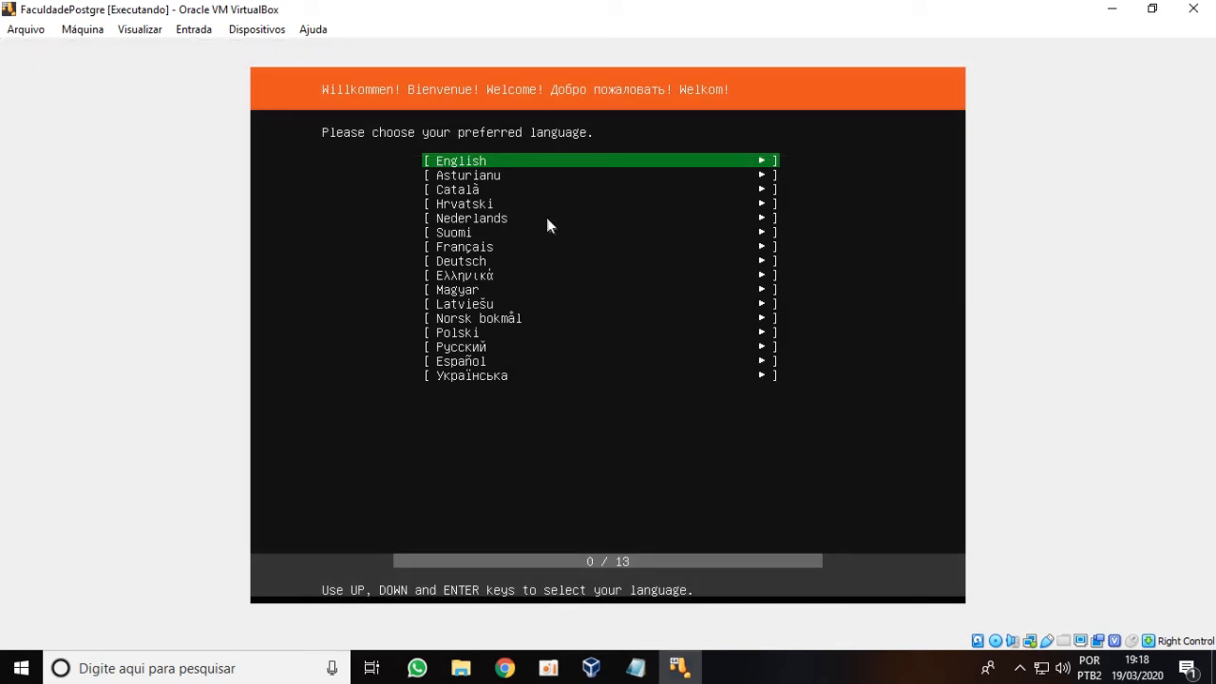
{"action": "key", "text": "Down"}
{"action": "key", "text": "Down"}
{"action": "key", "text": "Down"}
{"action": "key", "text": "Down"}
{"action": "key", "text": "Down"}
{"action": "key", "text": "Down"}
{"action": "key", "text": "Down"}
{"action": "key", "text": "Down"}
{"action": "key", "text": "Down"}
{"action": "key", "text": "Down"}
{"action": "key", "text": "Down"}
{"action": "key", "text": "Down"}
{"action": "key", "text": "Down"}
{"action": "key", "text": "Down"}
{"action": "key", "text": "Down"}
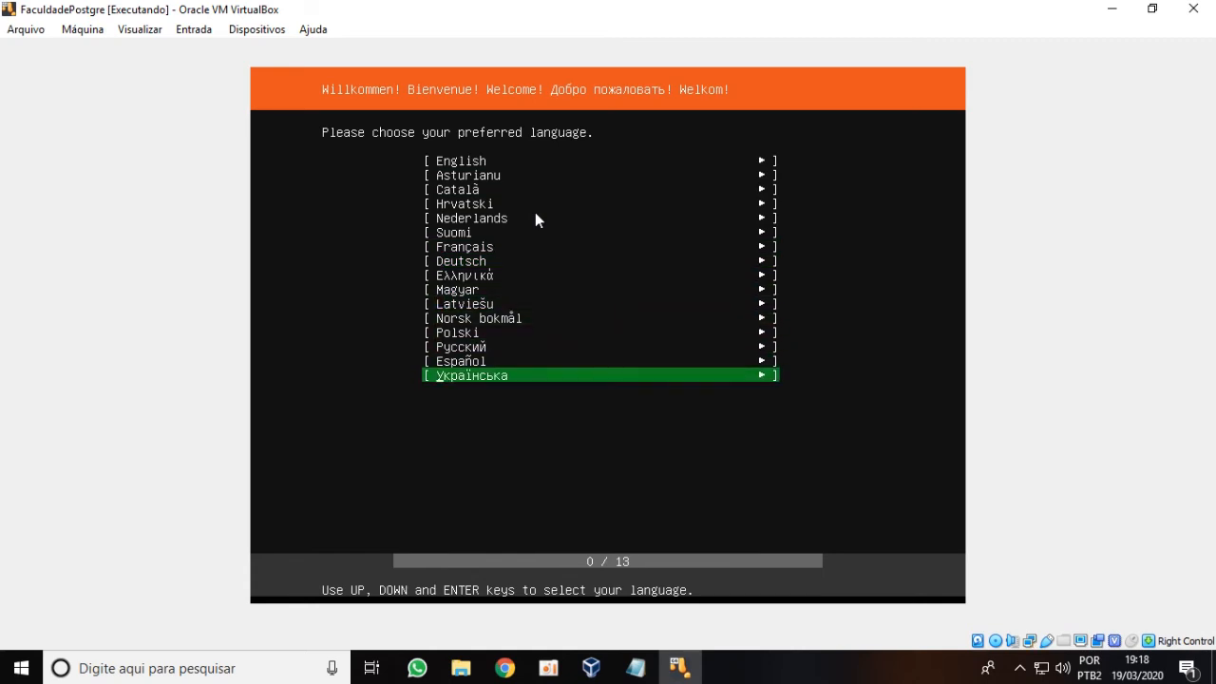
{"action": "key", "text": "Up"}
{"action": "key", "text": "Up"}
{"action": "key", "text": "Up"}
{"action": "key", "text": "Up"}
{"action": "key", "text": "Up"}
{"action": "key", "text": "Up"}
{"action": "key", "text": "Up"}
{"action": "key", "text": "Up"}
{"action": "key", "text": "Up"}
{"action": "key", "text": "Up"}
{"action": "key", "text": "Up"}
{"action": "key", "text": "Up"}
{"action": "key", "text": "Up"}
{"action": "key", "text": "Up"}
{"action": "key", "text": "Up"}
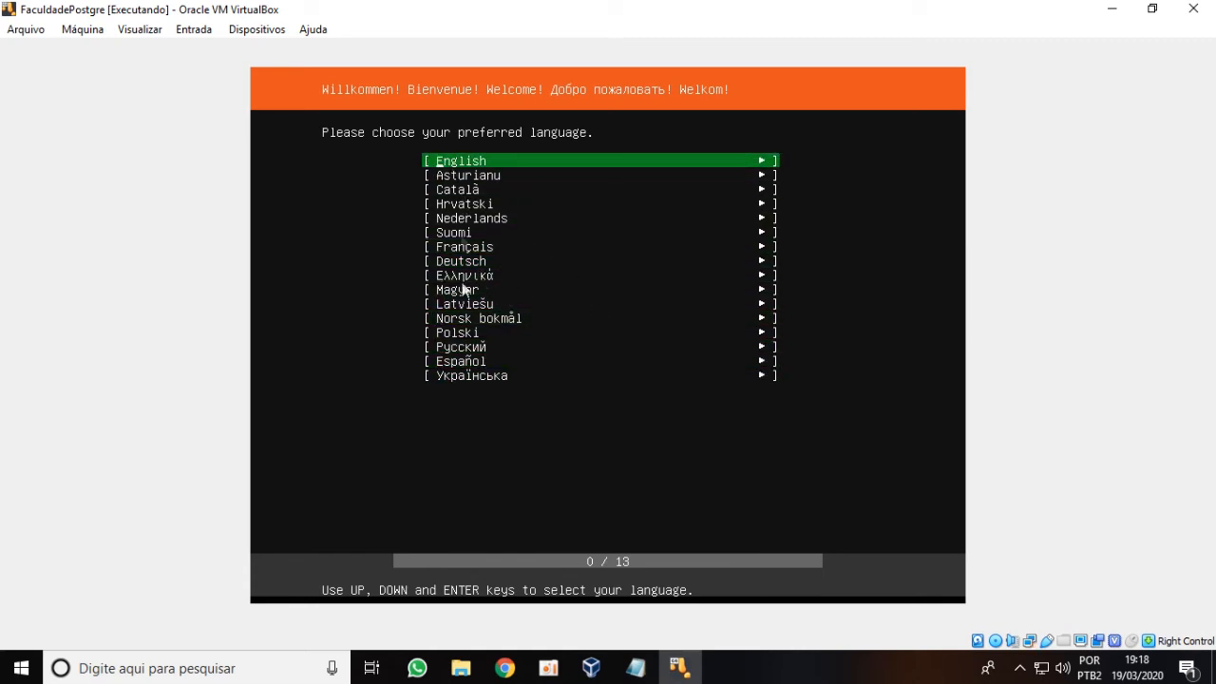
Step: Choose English as the preferred language of the Ubuntu Server installer
{"action": "key", "text": "Down"}
{"action": "key", "text": "Up"}
{"action": "key", "text": "Return"}
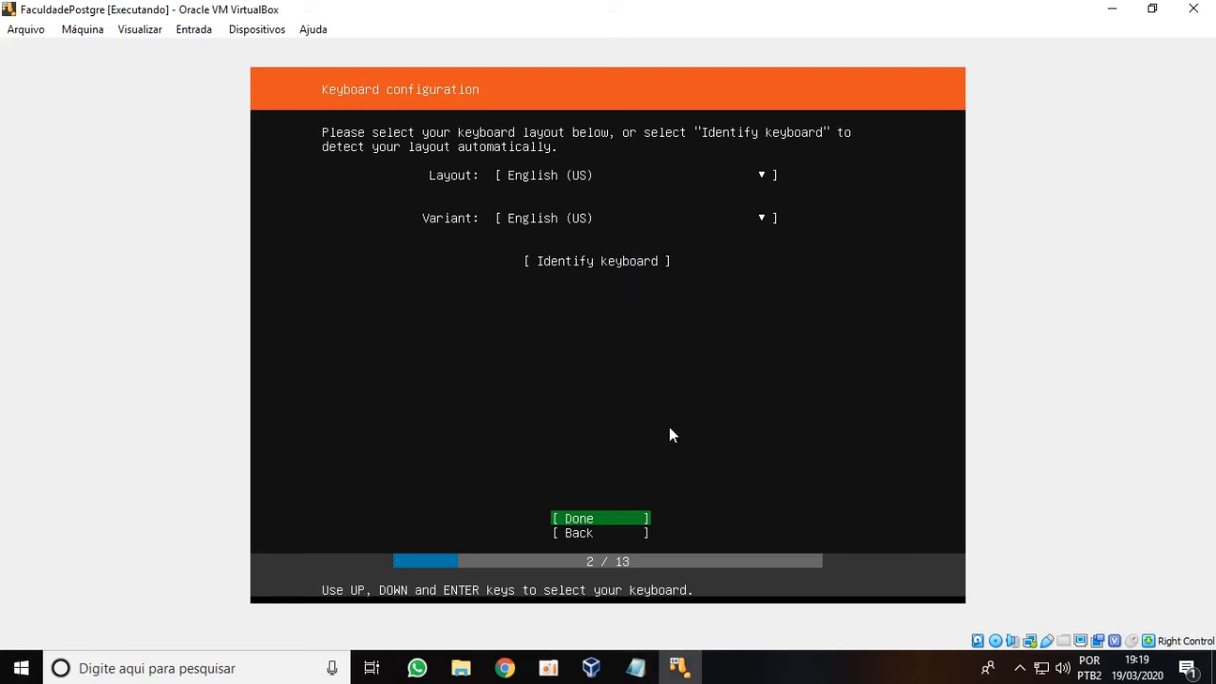
Step: Set the keyboard layout to Portuguese (Brazil)
{"action": "key", "text": "Up"}
{"action": "key", "text": "Up"}
{"action": "key", "text": "Up"}
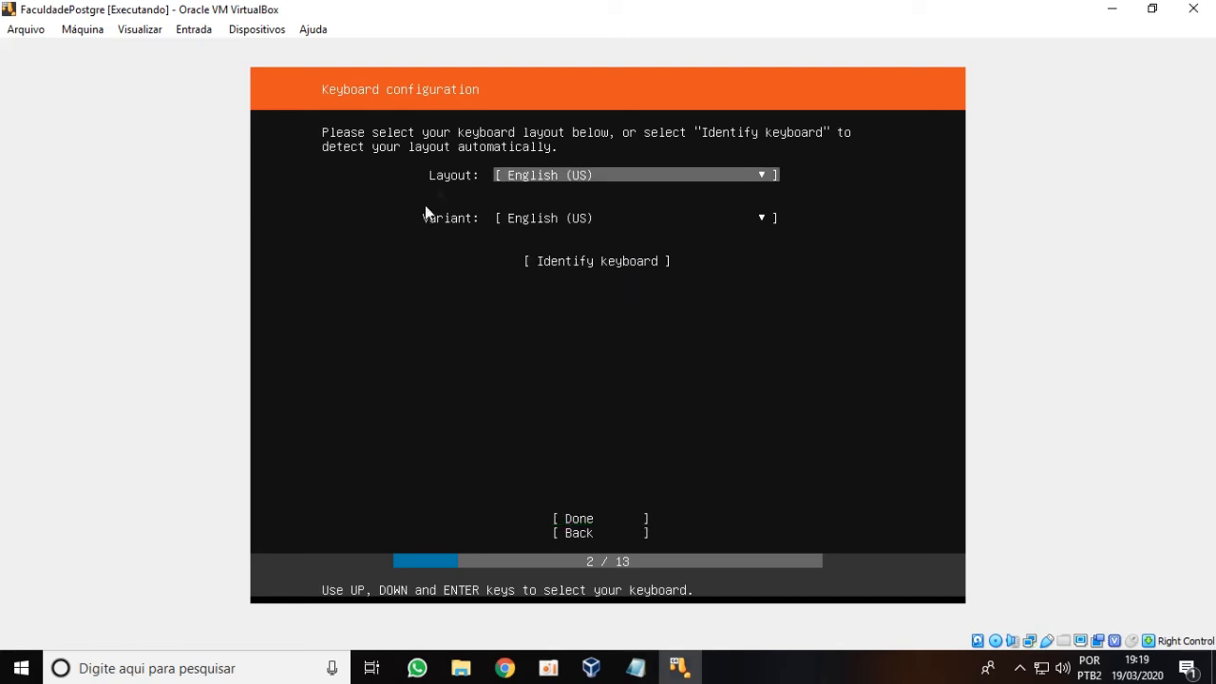
{"action": "key", "text": "Return"}
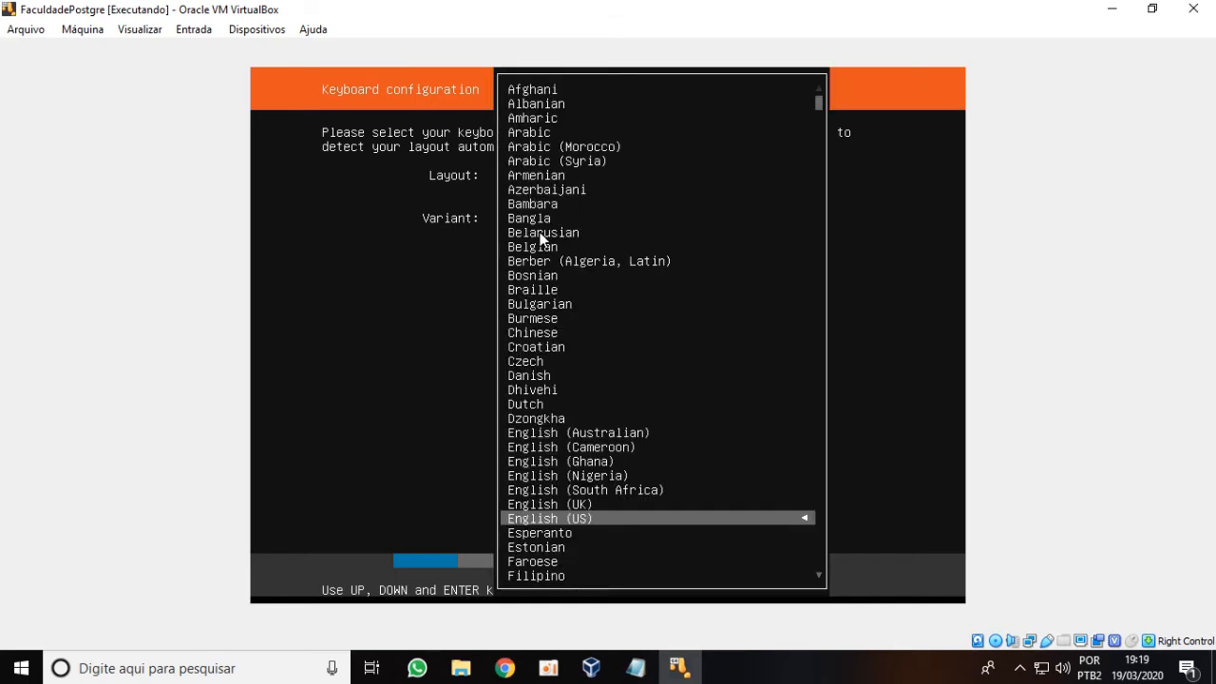
{"action": "key", "text": "Down"}
{"action": "key", "text": "Down"}
{"action": "key", "text": "Down"}
{"action": "key", "text": "Down"}
{"action": "key", "text": "Down"}
{"action": "key", "text": "Down"}
{"action": "key", "text": "Down"}
{"action": "key", "text": "Down"}
{"action": "key", "text": "Down"}
{"action": "key", "text": "Down"}
{"action": "key", "text": "Down"}
{"action": "key", "text": "Down"}
{"action": "key", "text": "Down"}
{"action": "key", "text": "Down"}
{"action": "key", "text": "Down"}
{"action": "key", "text": "Down"}
{"action": "key", "text": "Down"}
{"action": "key", "text": "Down"}
{"action": "key", "text": "Down"}
{"action": "key", "text": "Down"}
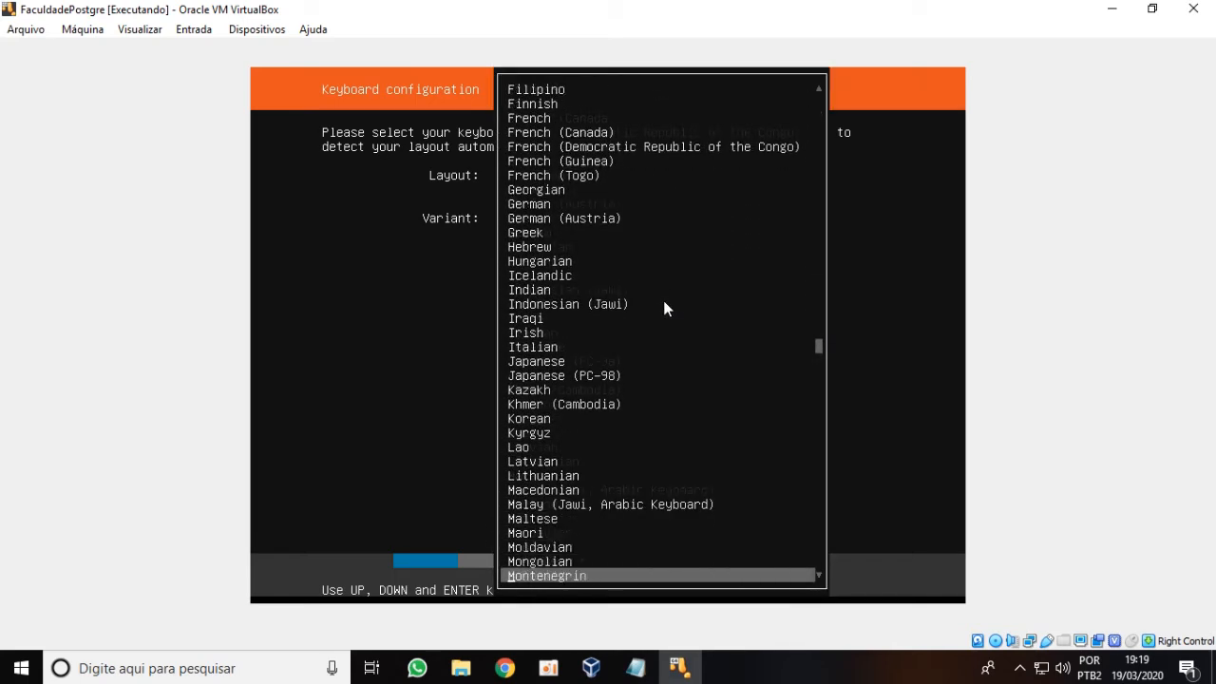
{"action": "key", "text": "Down"}
{"action": "key", "text": "Down"}
{"action": "key", "text": "Up"}
{"action": "key", "text": "Up"}
{"action": "key", "text": "Up"}
{"action": "key", "text": "Up"}
{"action": "key", "text": "Up"}
{"action": "key", "text": "Up"}
{"action": "key", "text": "Up"}
{"action": "key", "text": "Up"}
{"action": "key", "text": "Up"}
{"action": "key", "text": "Up"}
{"action": "key", "text": "Up"}
{"action": "key", "text": "Up"}
{"action": "key", "text": "Down"}
{"action": "key", "text": "Down"}
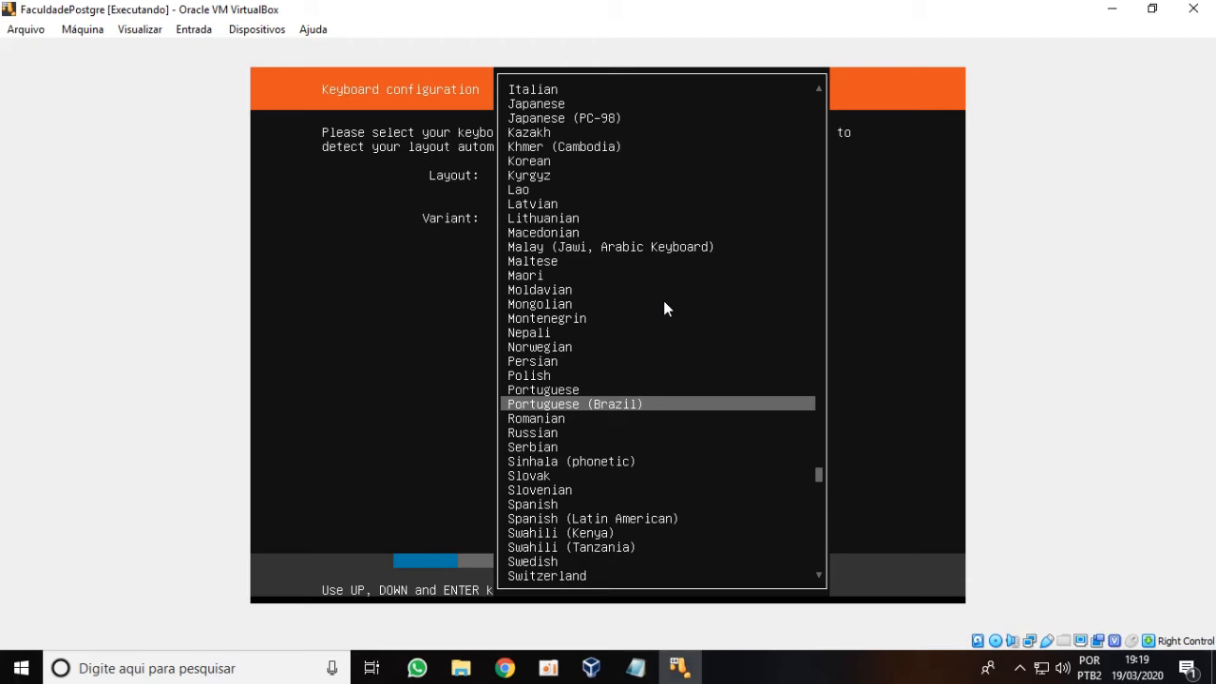
{"action": "key", "text": "Return"}
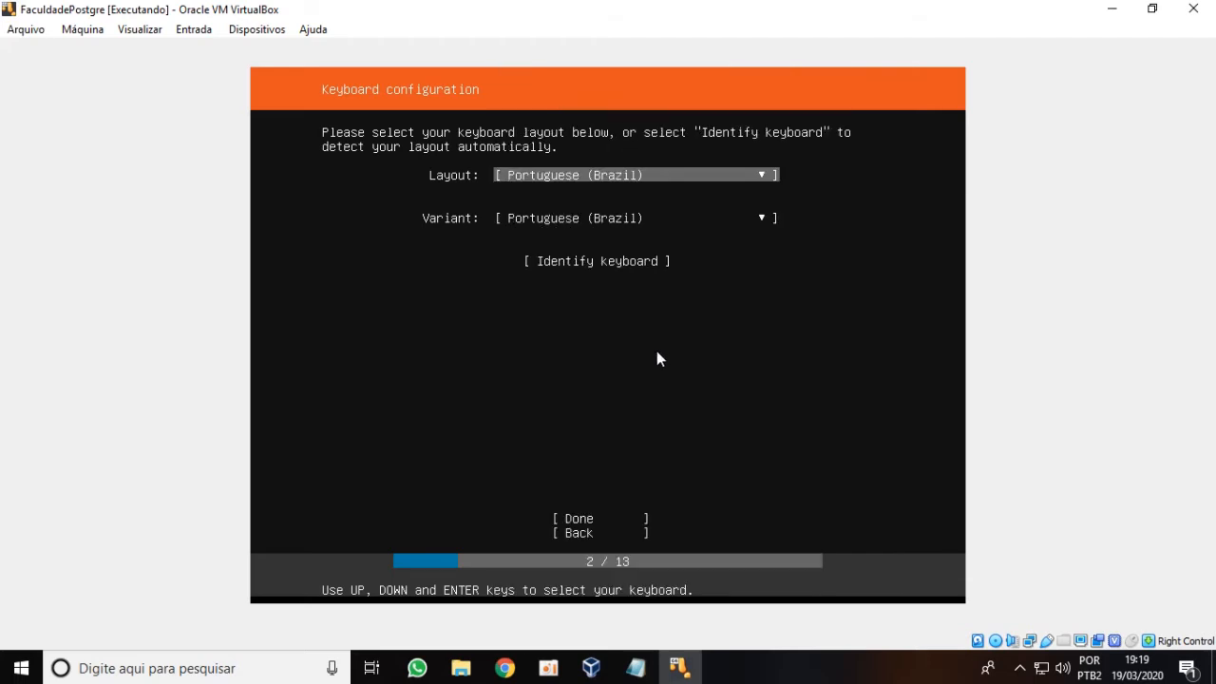
Step: Keep the plain Portuguese (Brazil) keyboard variant and accept the keyboard configuration
{"action": "key", "text": "Down"}
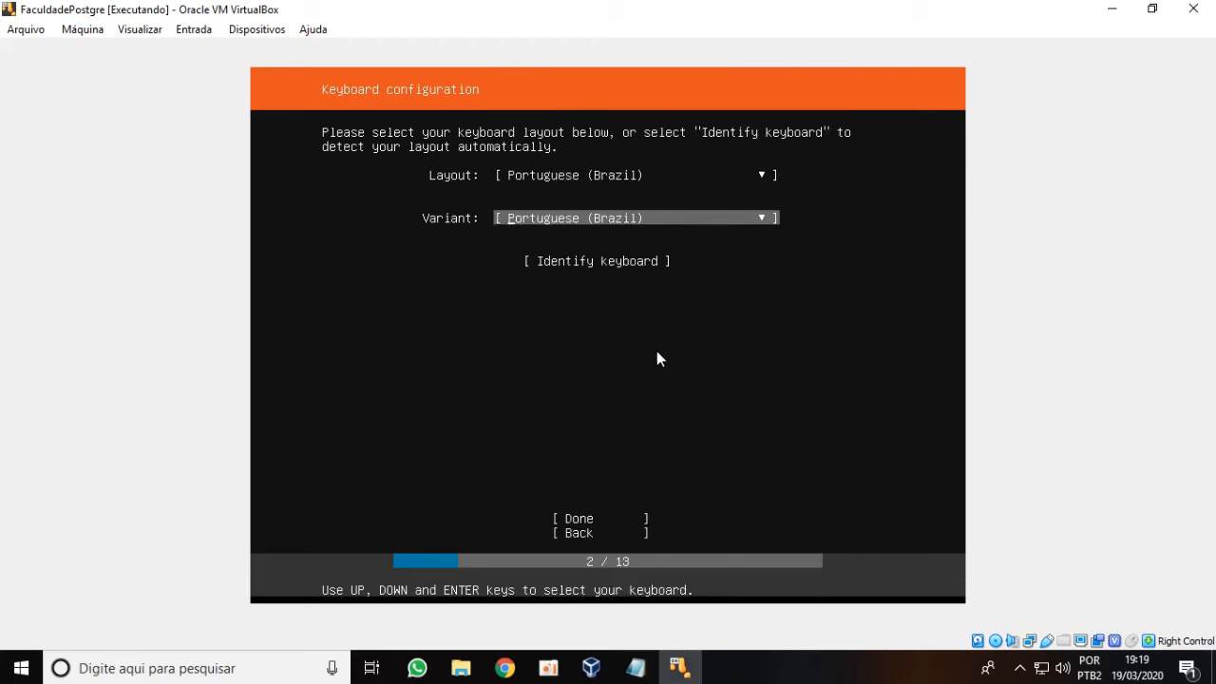
{"action": "key", "text": "Return"}
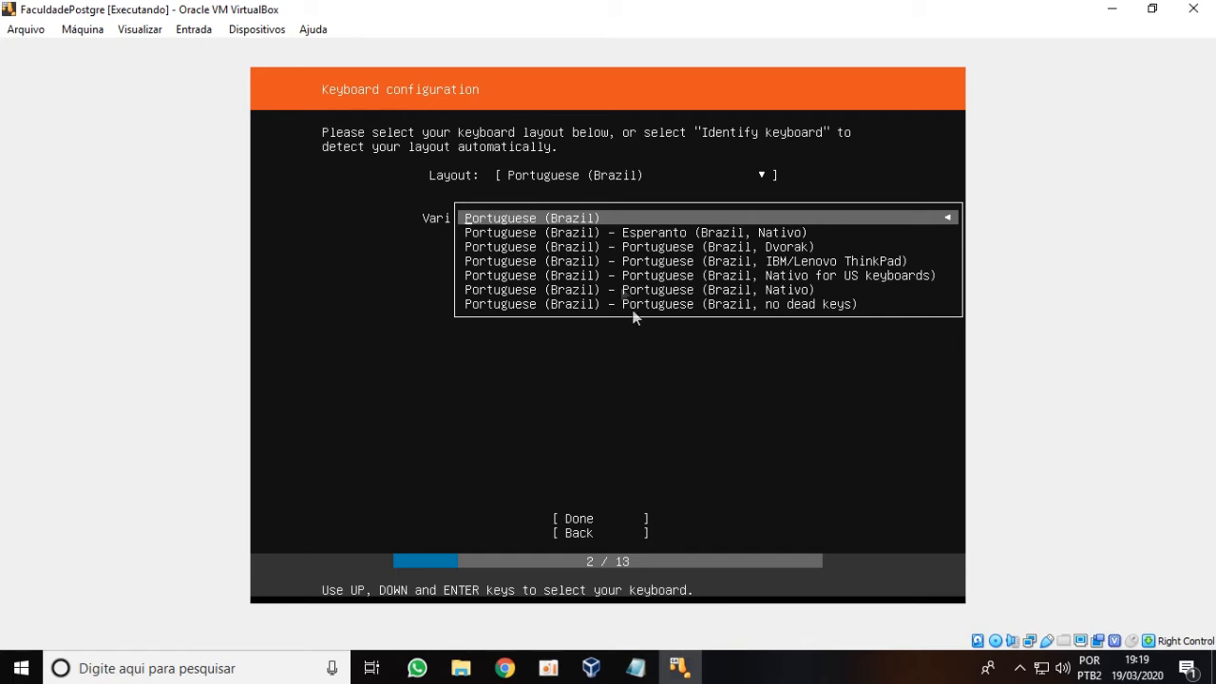
{"action": "key", "text": "Return"}
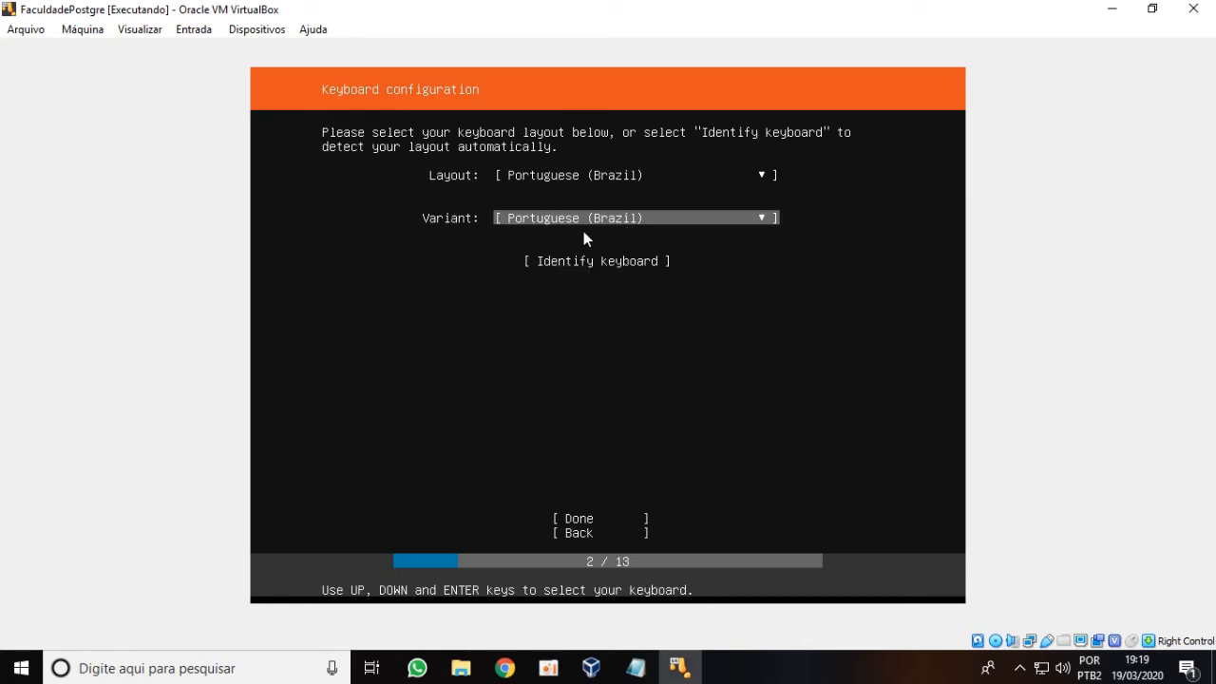
{"action": "key", "text": "Tab"}
{"action": "key", "text": "Tab"}
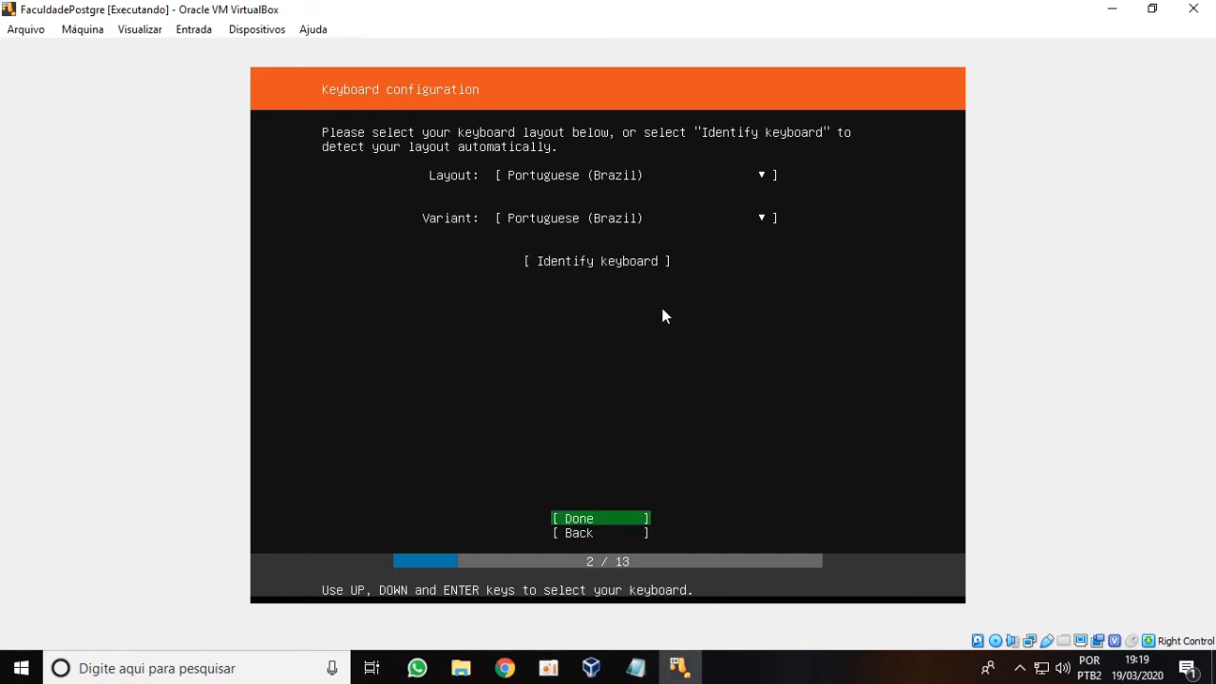
{"action": "left_click", "coordinate": [581, 522]}
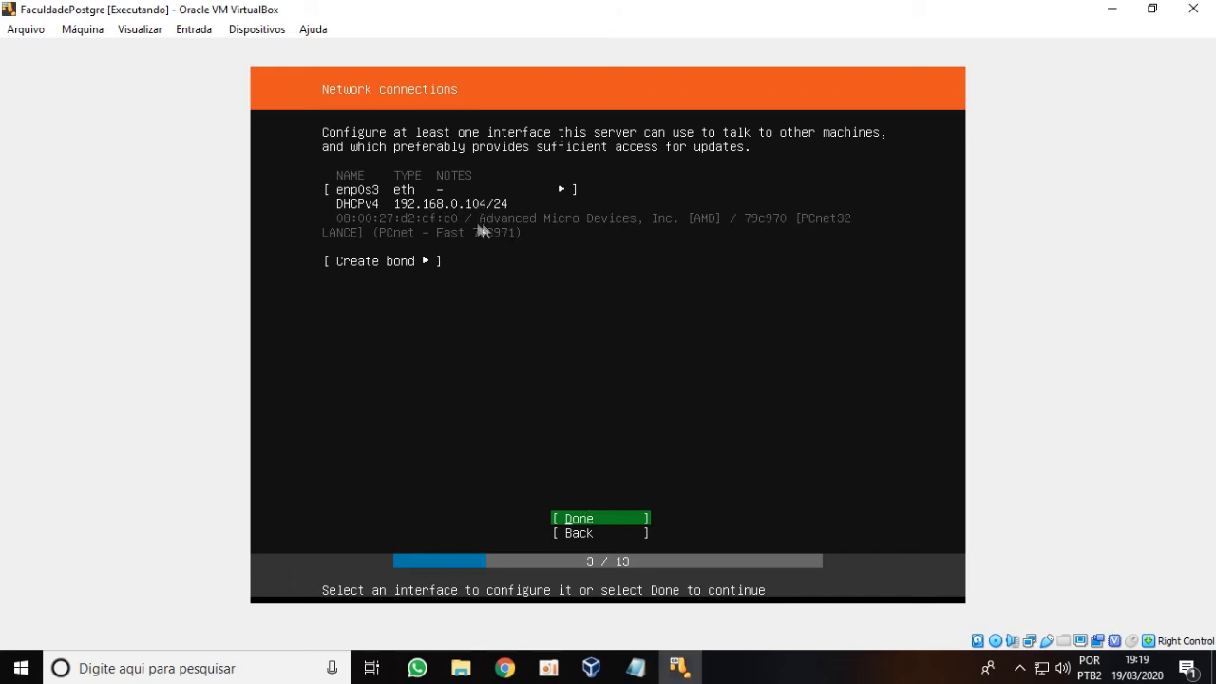
{"action": "key", "text": "Return"}
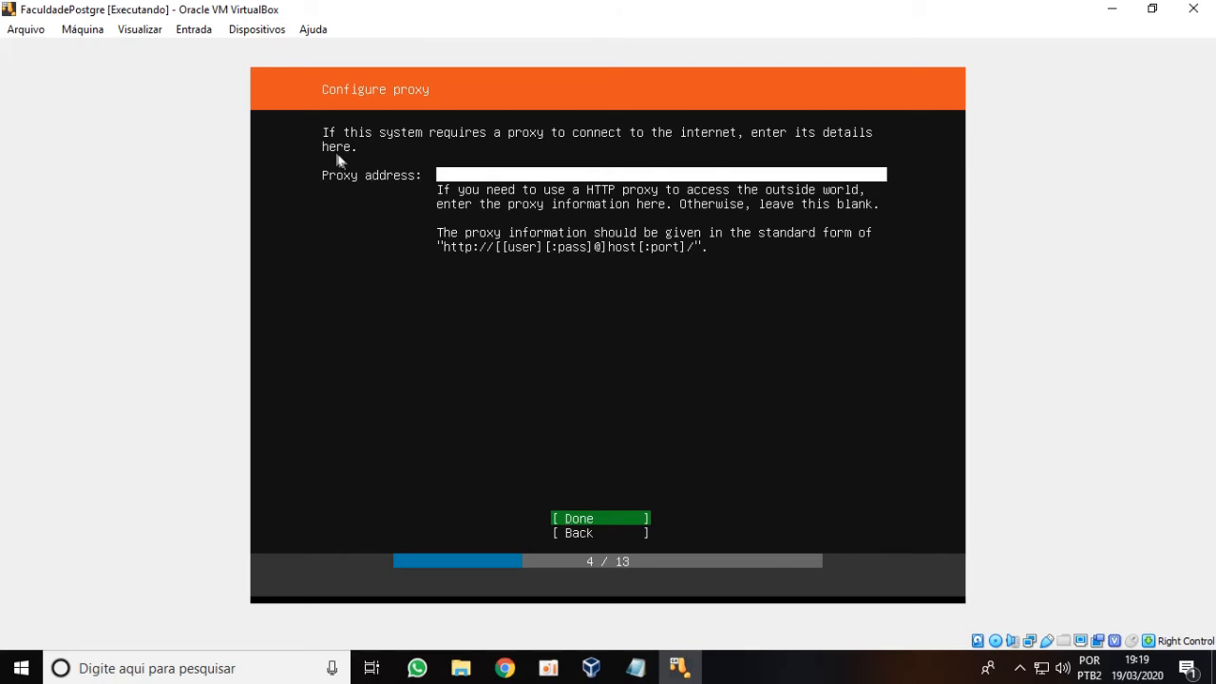
{"action": "left_click", "coordinate": [594, 519]}
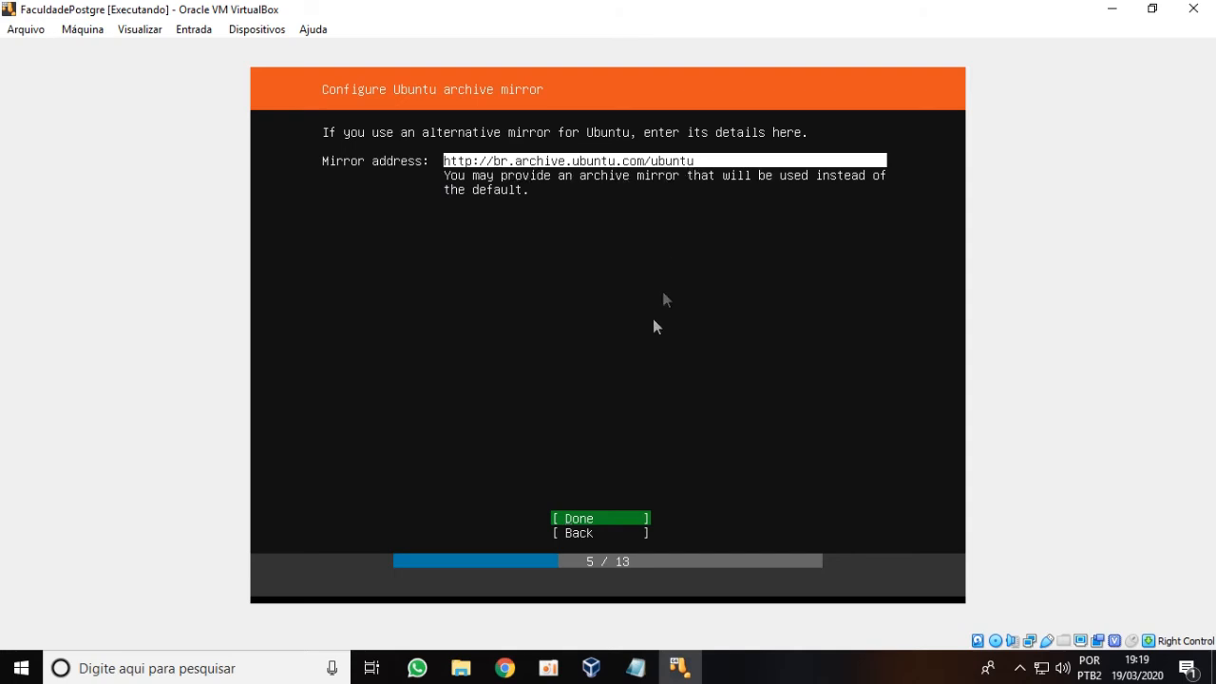
{"action": "key", "text": "Return"}
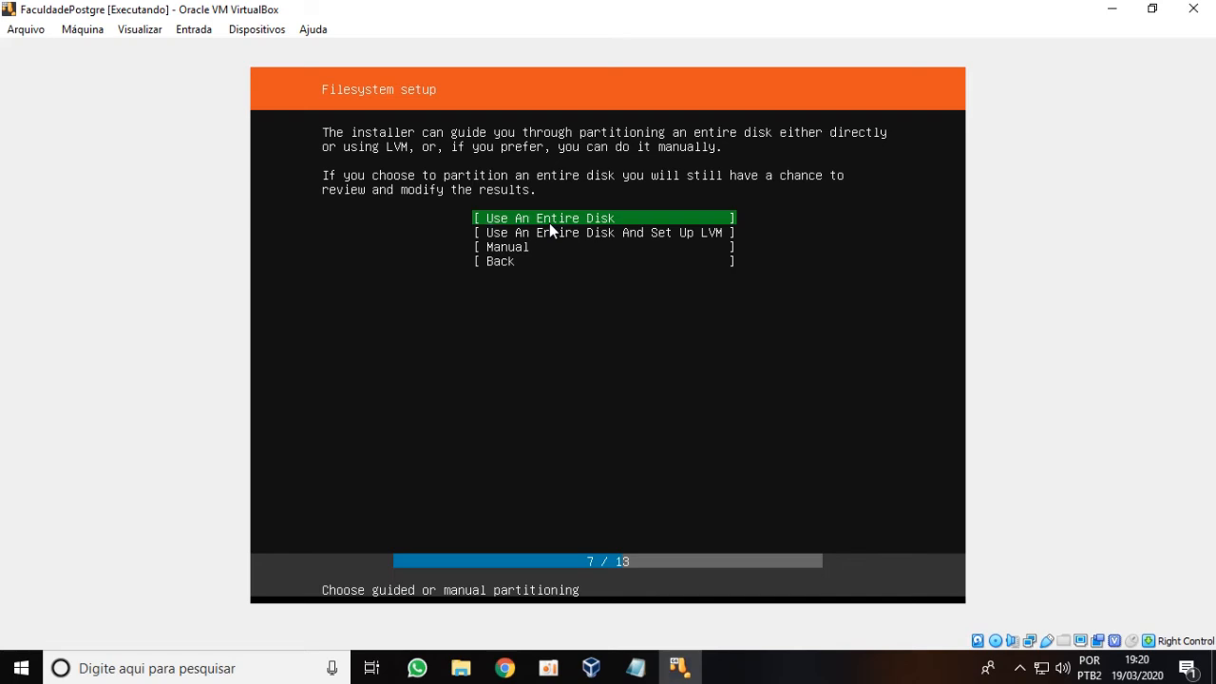
Step: Choose guided partitioning with Use An Entire Disk and select the 15 GB VBOX_HARDDISK as the installation target
{"action": "key", "text": "Down"}
{"action": "key", "text": "Down"}
{"action": "key", "text": "Down"}
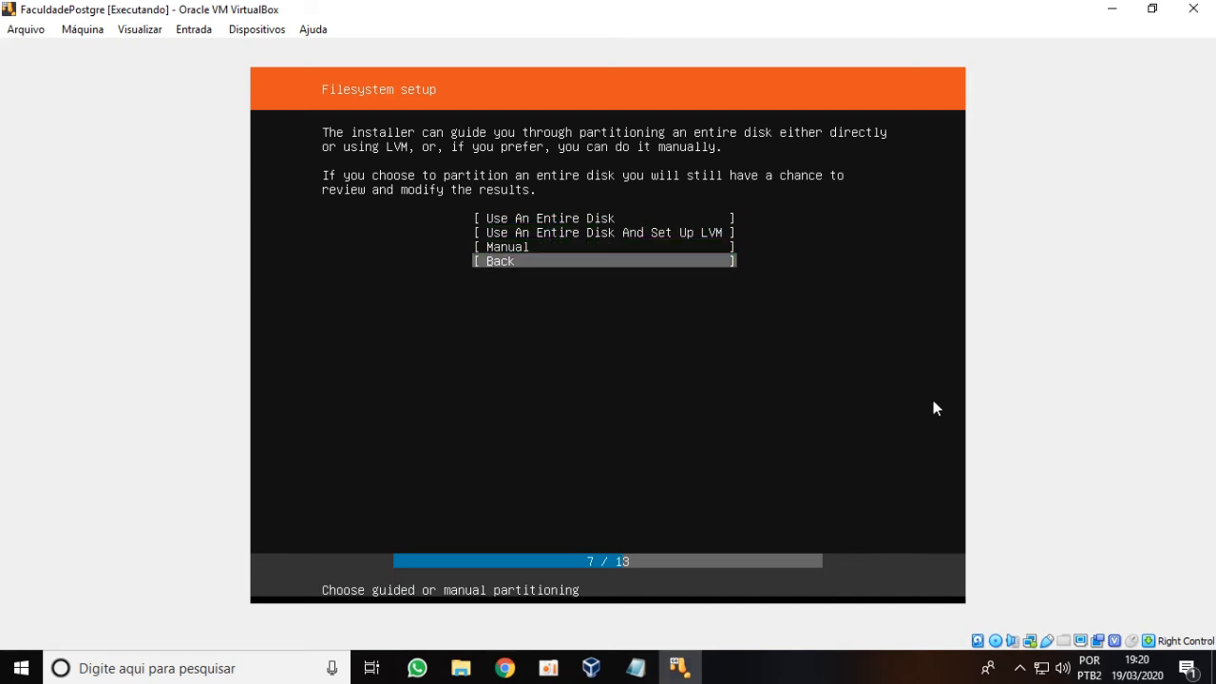
{"action": "key", "text": "Up"}
{"action": "key", "text": "Up"}
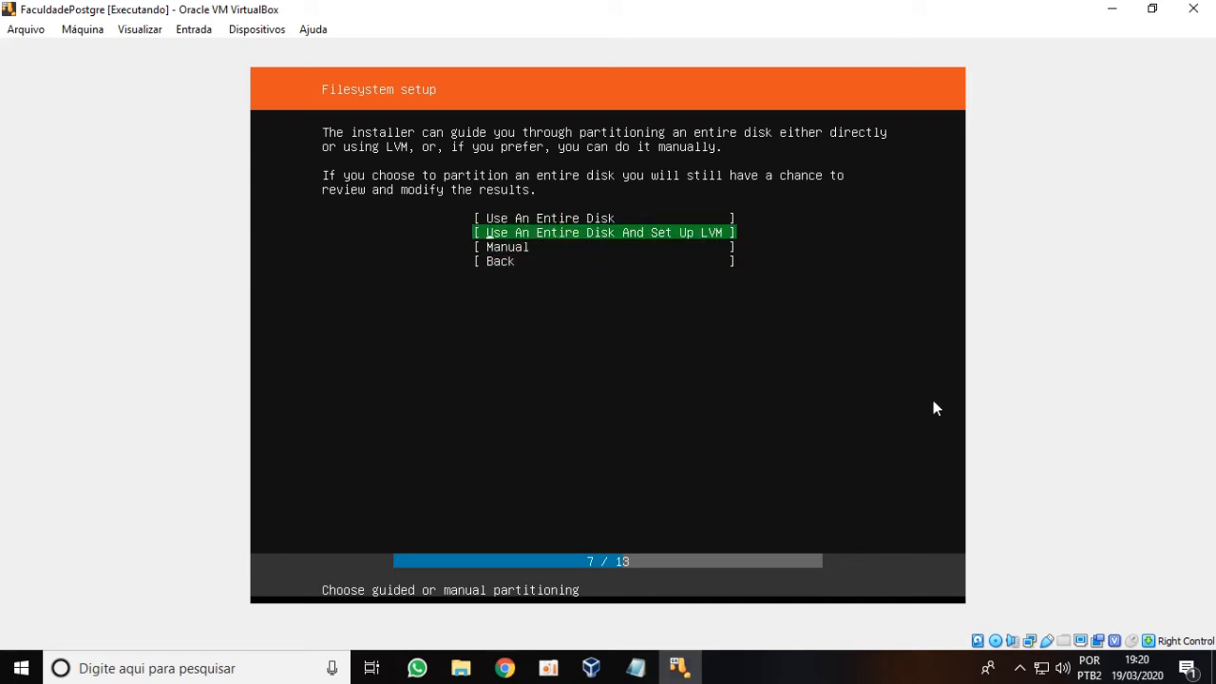
{"action": "key", "text": "Up"}
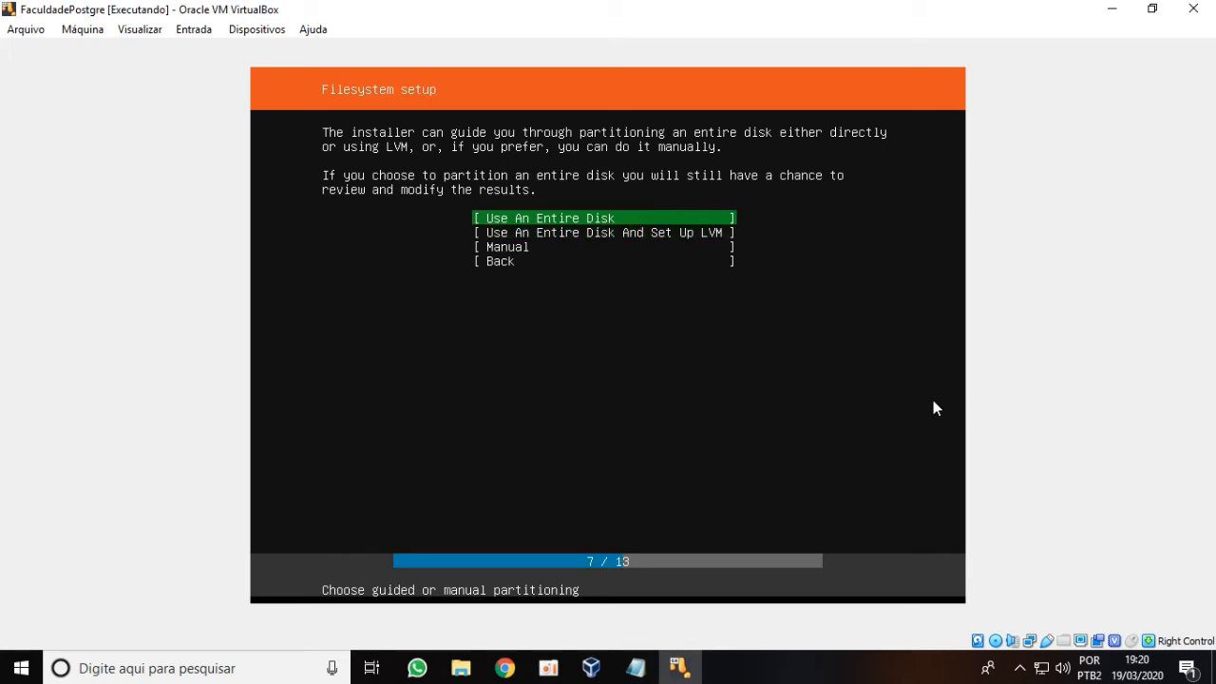
{"action": "key", "text": "Return"}
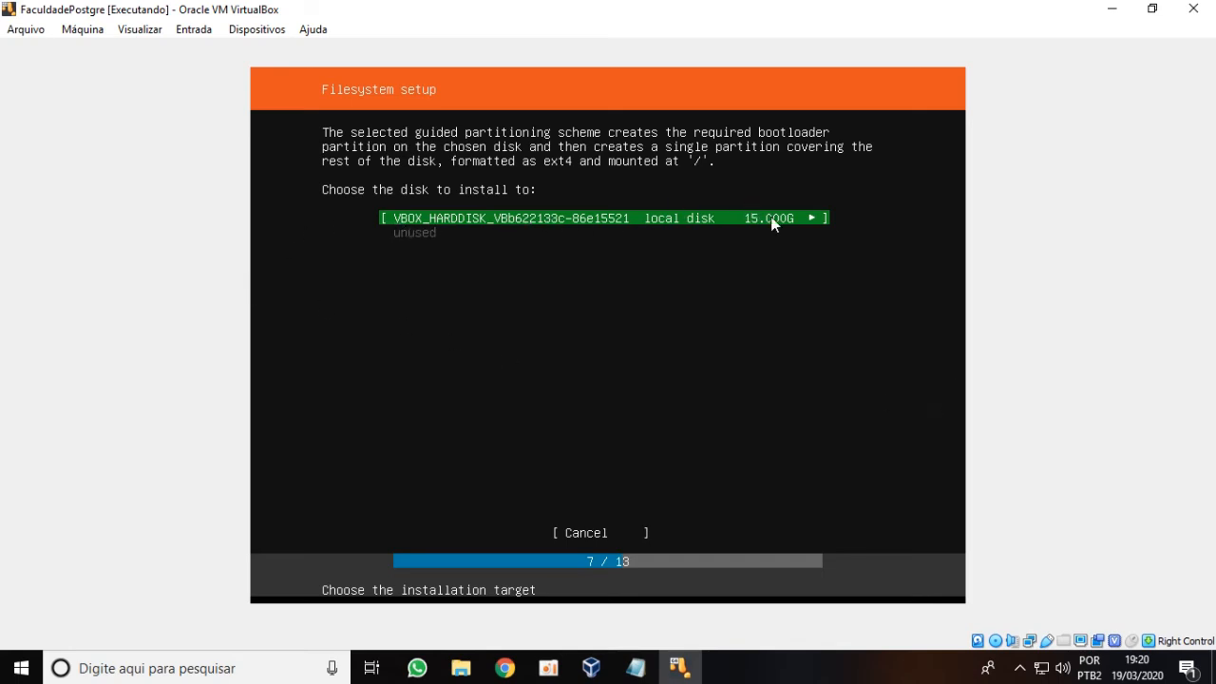
{"action": "key", "text": "Return"}
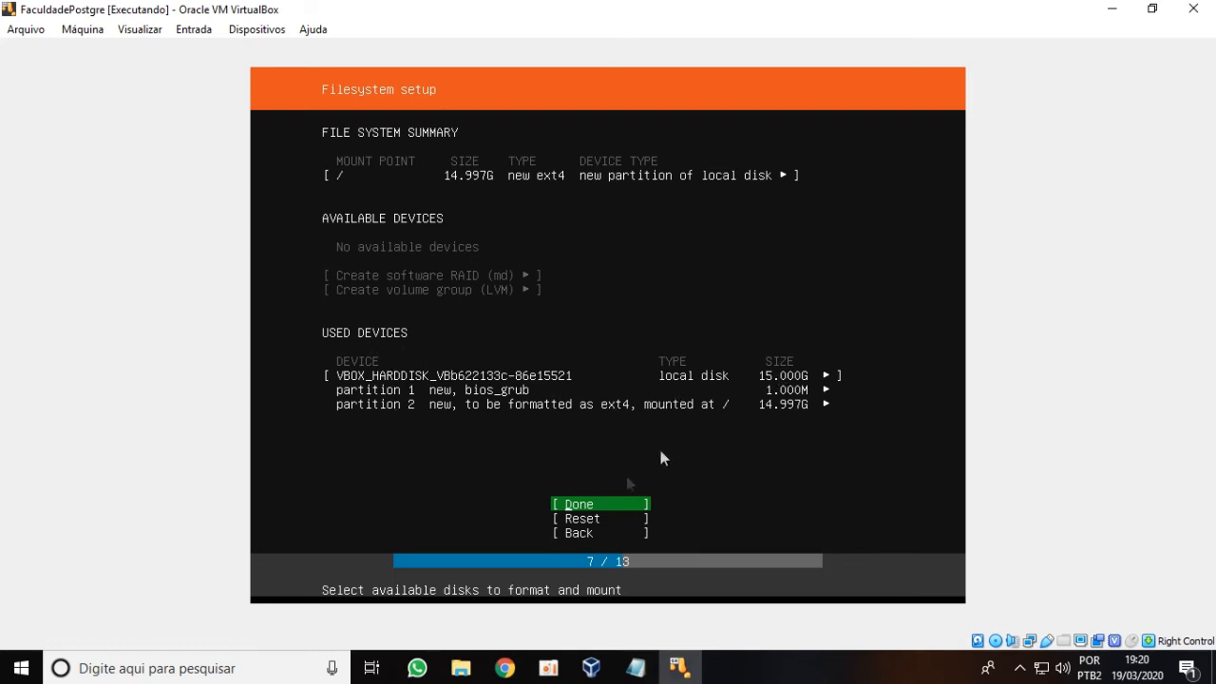
Step: Accept the file system summary and confirm the destructive action to begin the installation
{"action": "left_click", "coordinate": [581, 504]}
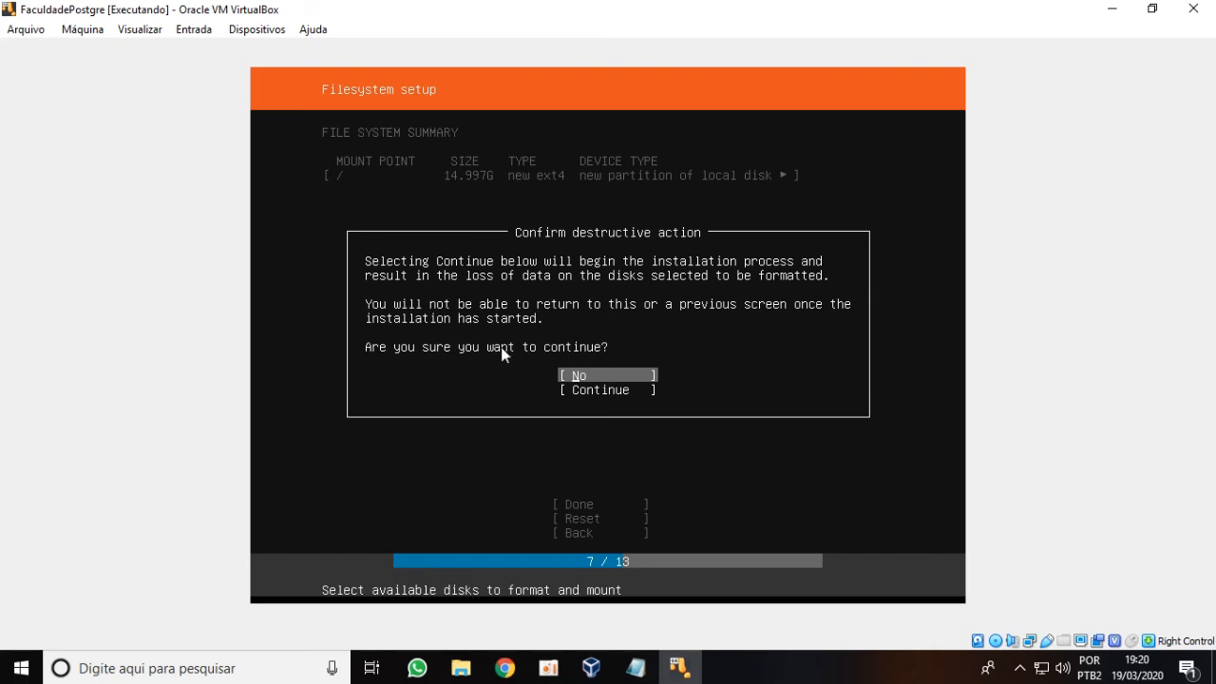
{"action": "key", "text": "Down"}
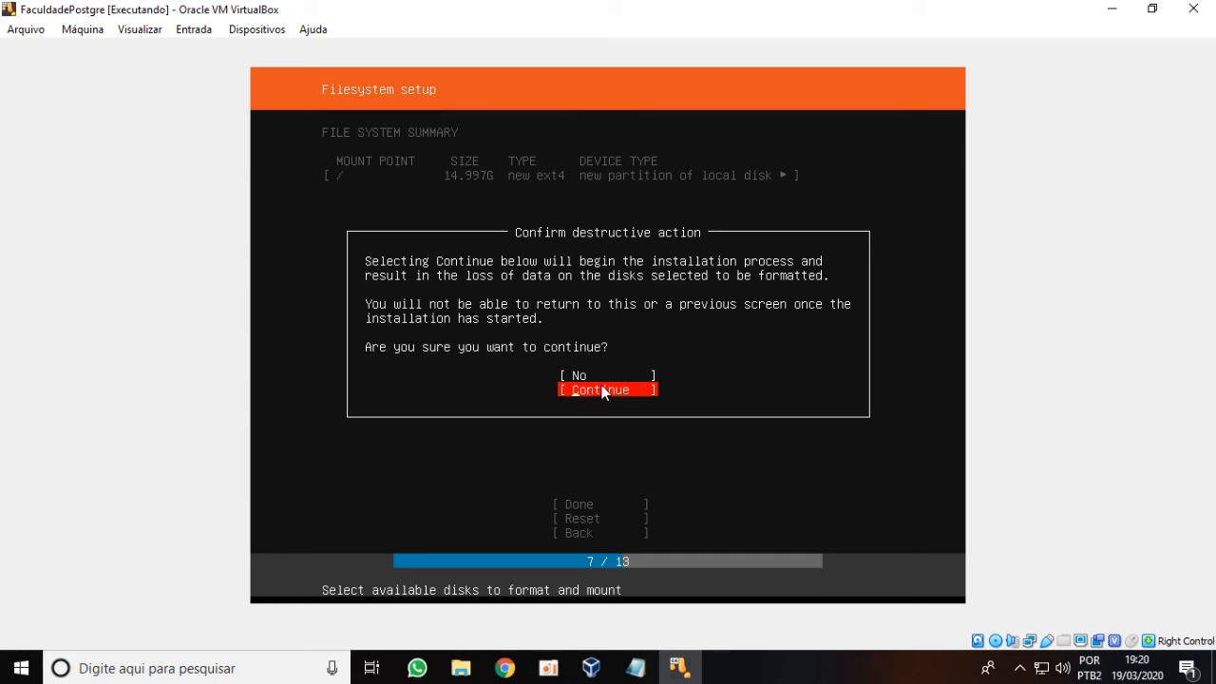
{"action": "key", "text": "Return"}
Step: Fill in the profile with the user's full name, the server name faculdadepostgre and the login username
{"action": "type", "text": "A"}
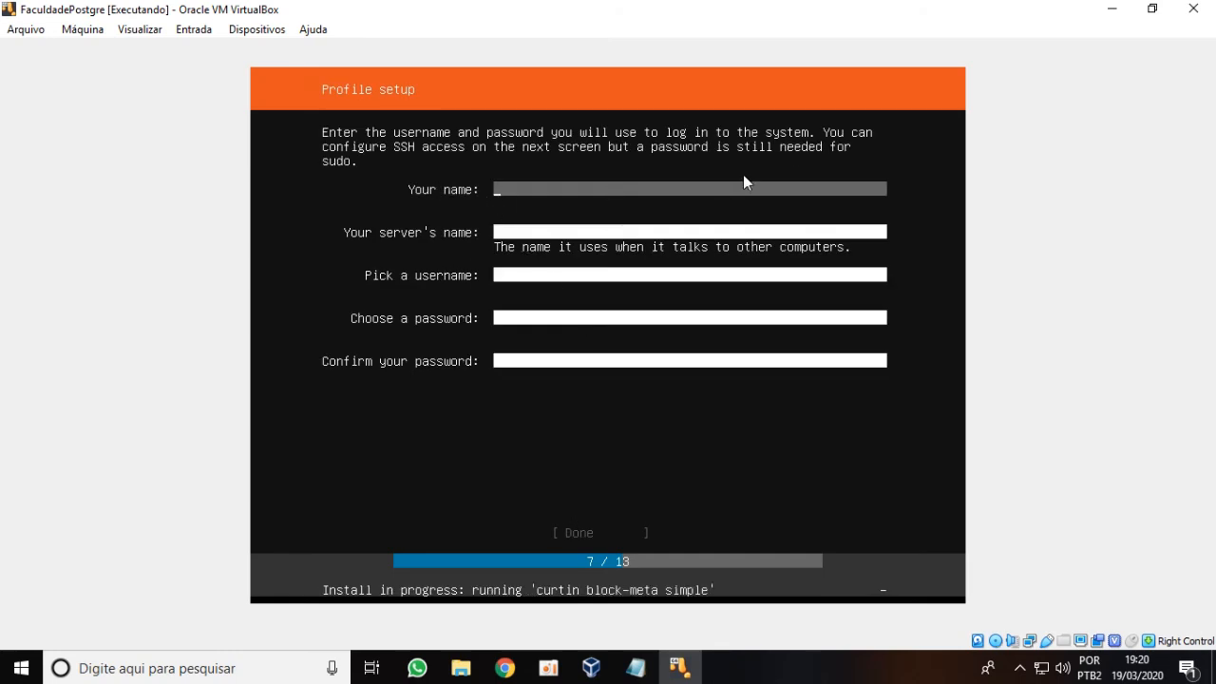
{"action": "type", "text": "gostinho Neto"}
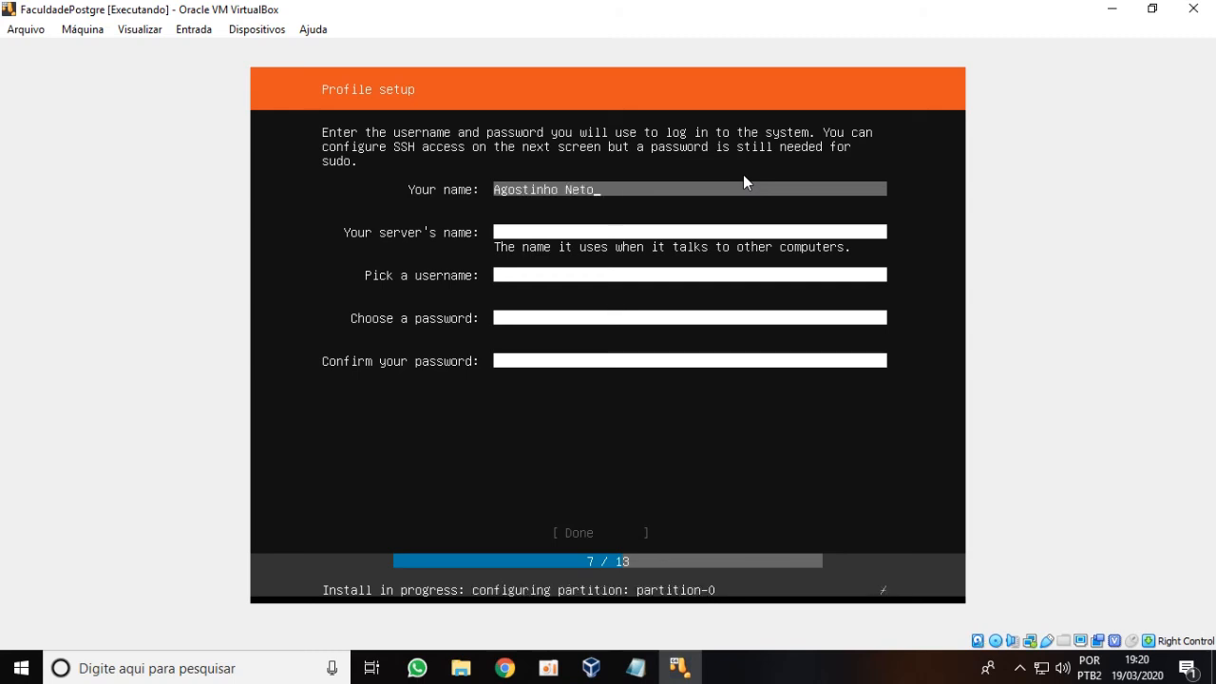
{"action": "key", "text": "Tab"}
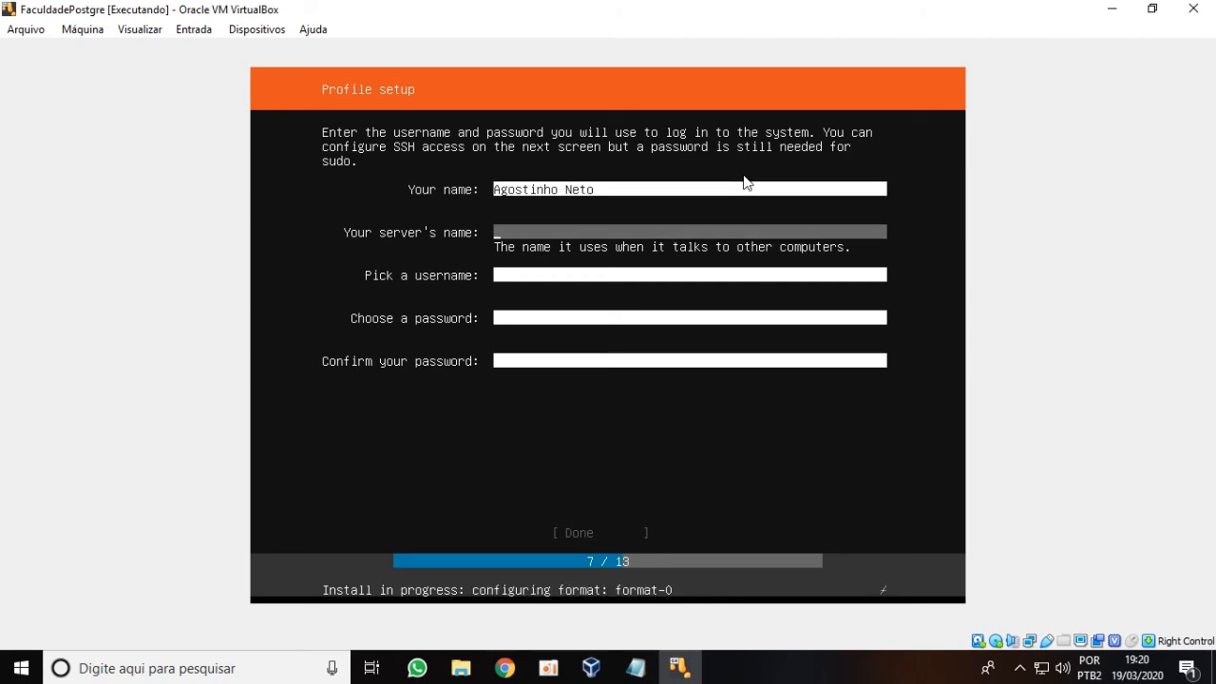
{"action": "type", "text": "fac"}
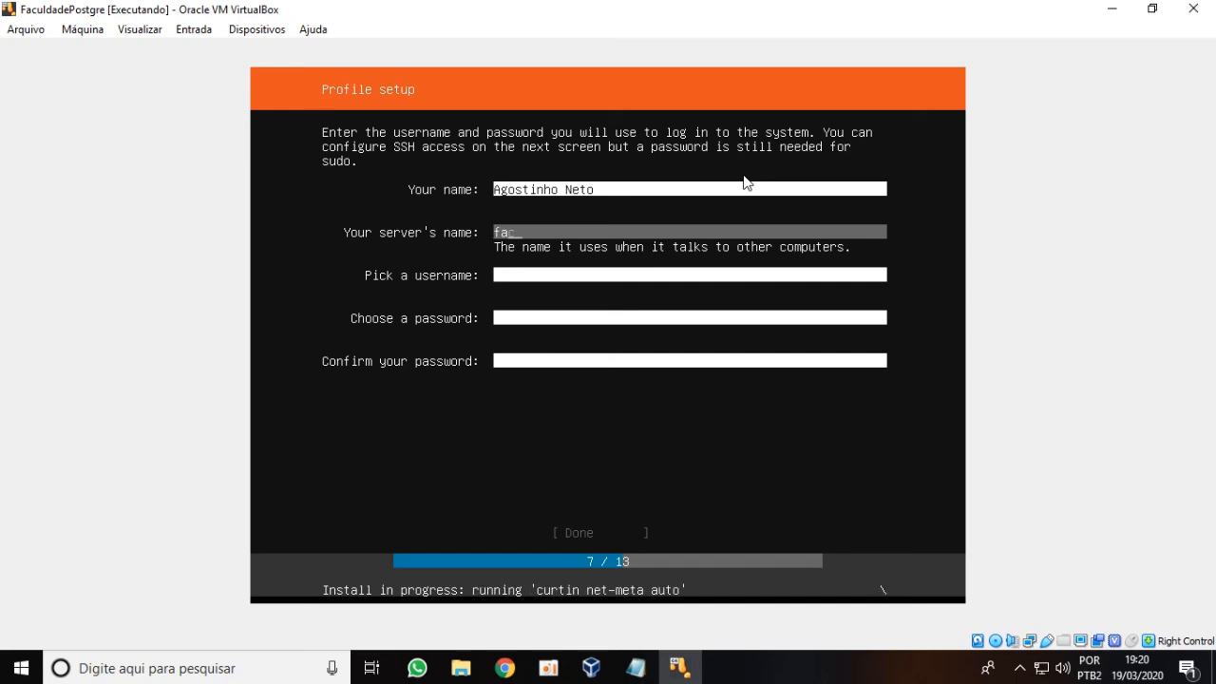
{"action": "type", "text": "uldadepost"}
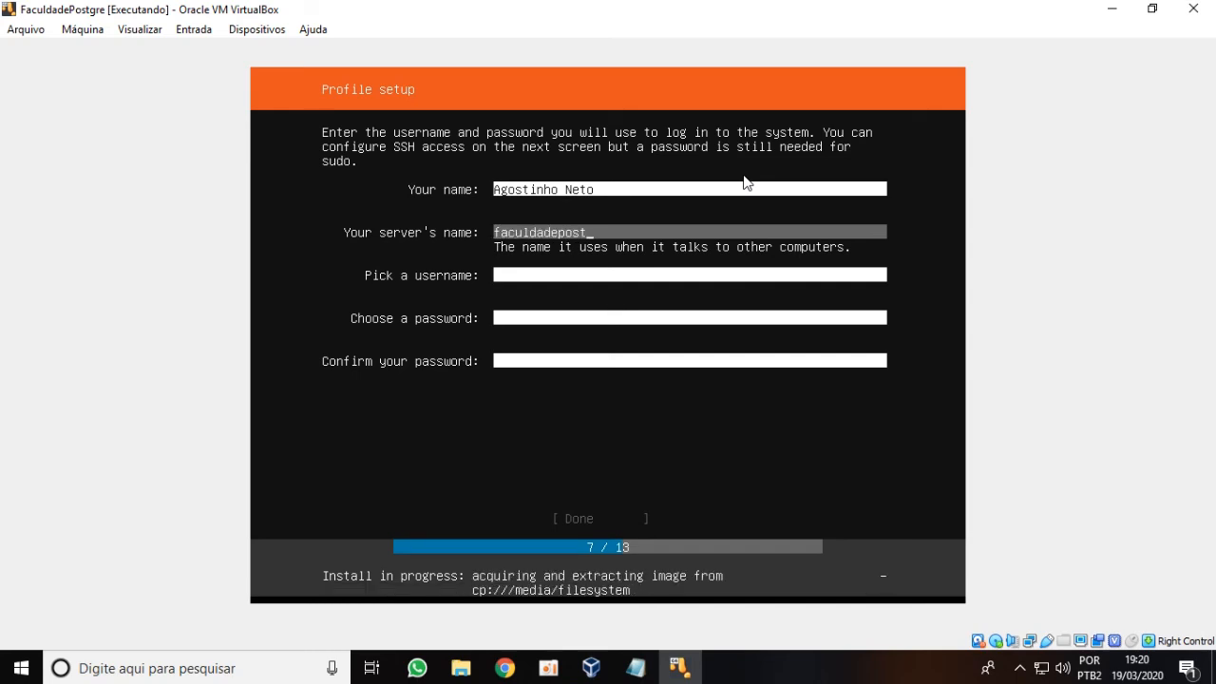
{"action": "type", "text": "gre"}
{"action": "key", "text": "Tab"}
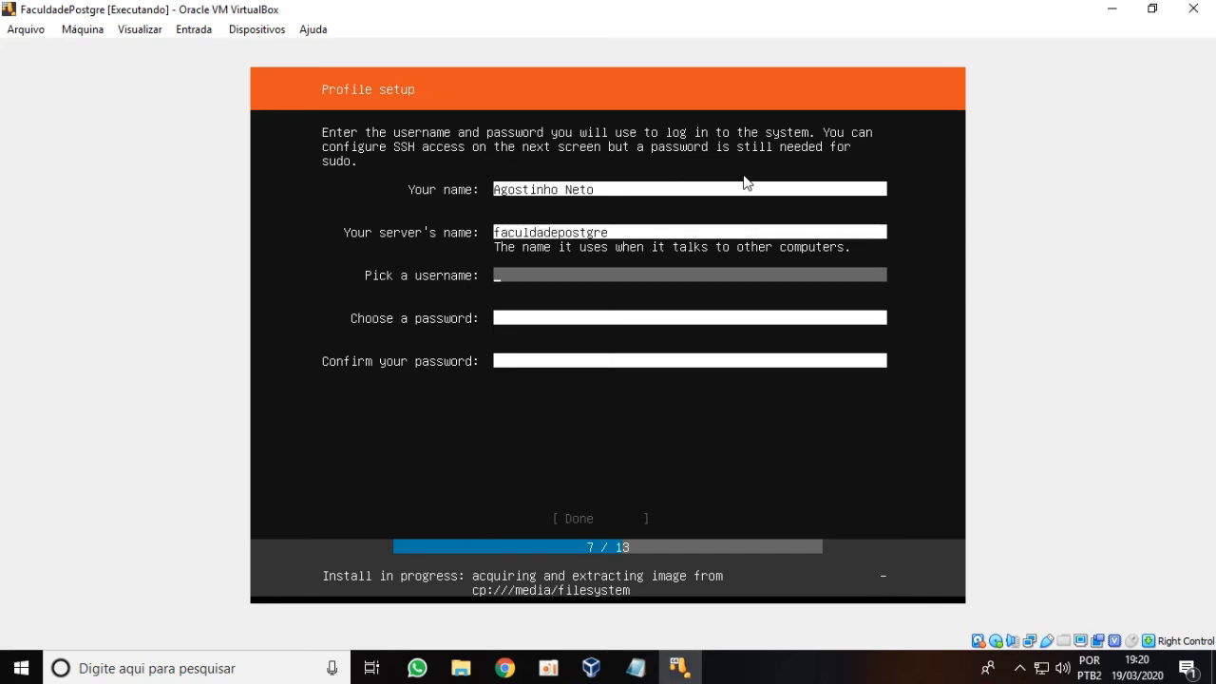
{"action": "type", "text": "agostinho"}
{"action": "key", "text": "BackSpace"}
{"action": "type", "text": "oa"}
{"action": "key", "text": "BackSpace"}
{"action": "key", "text": "Tab"}
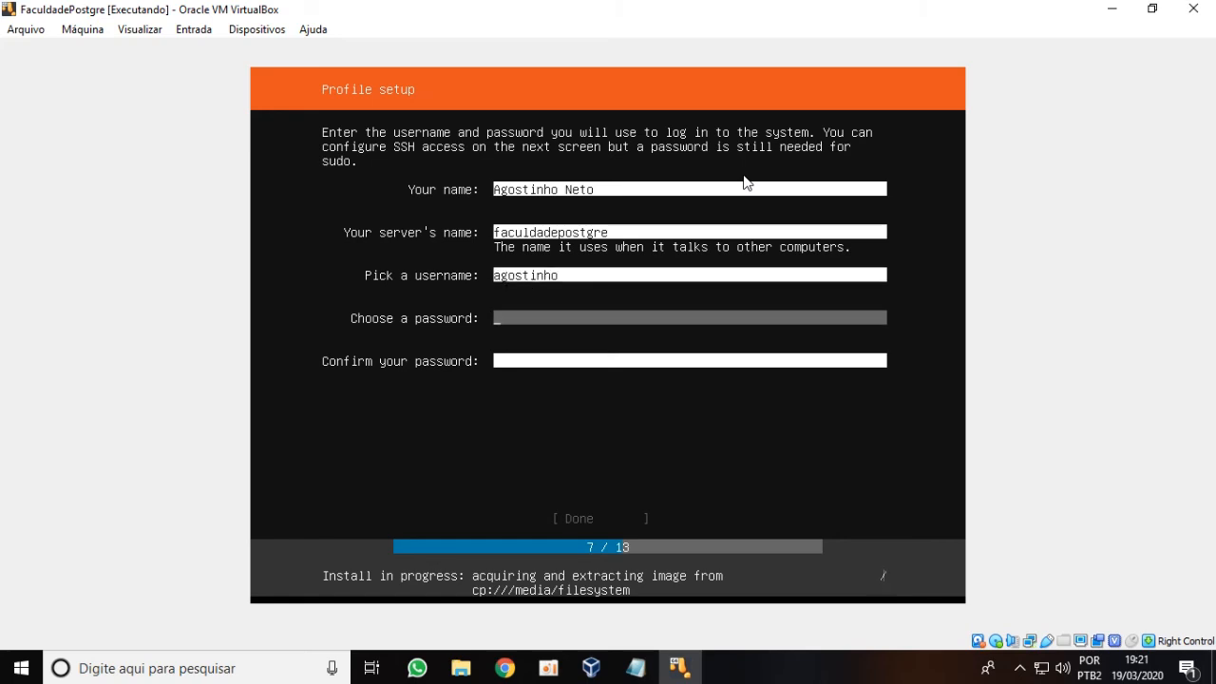
Step: Enter and confirm the account password, and submit the profile setup
{"action": "type", "text": "******"}
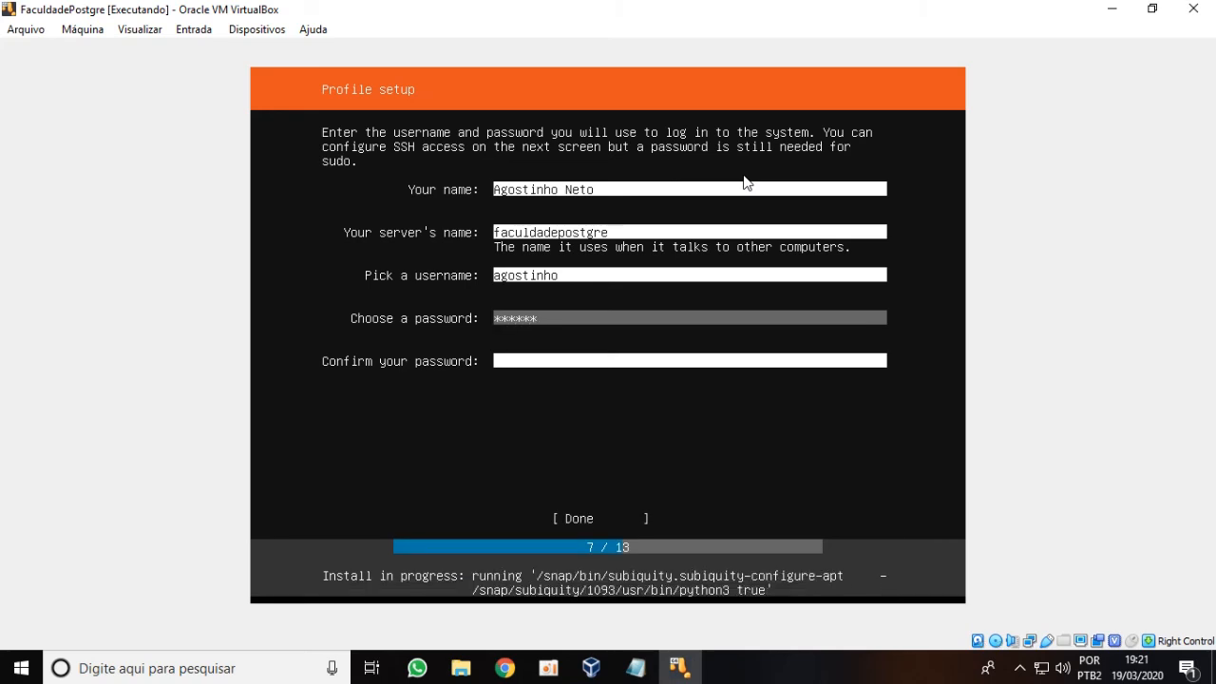
{"action": "key", "text": "Tab"}
{"action": "type", "text": "******"}
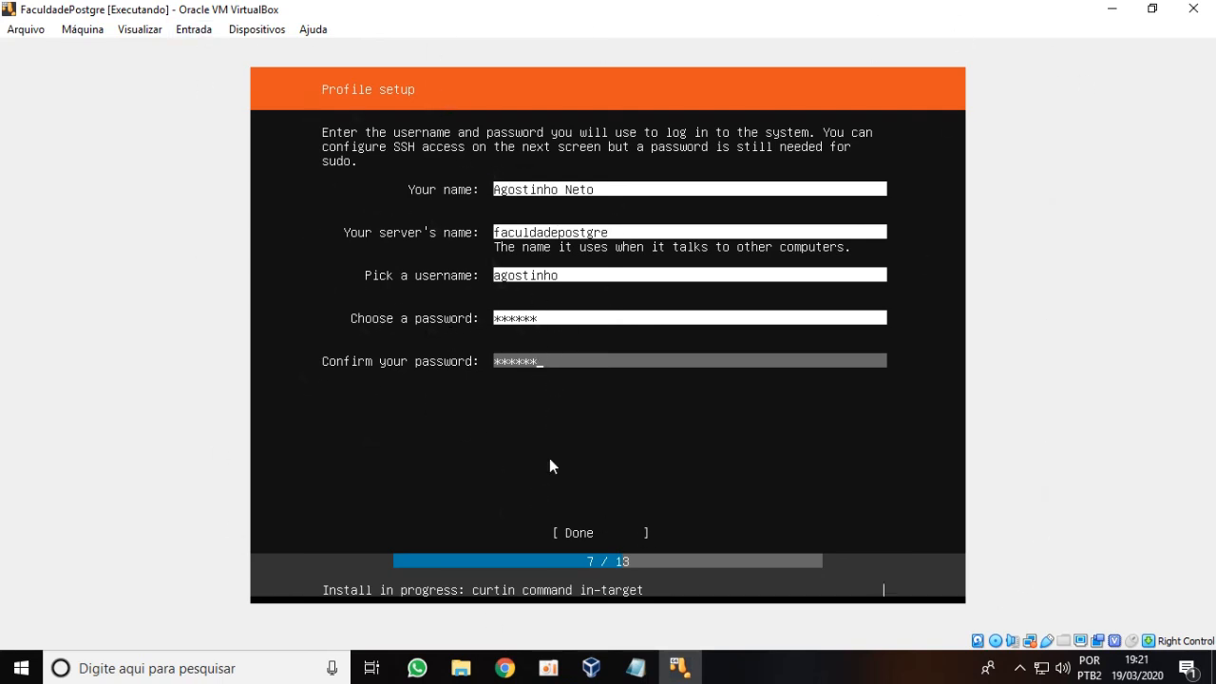
{"action": "key", "text": "Tab"}
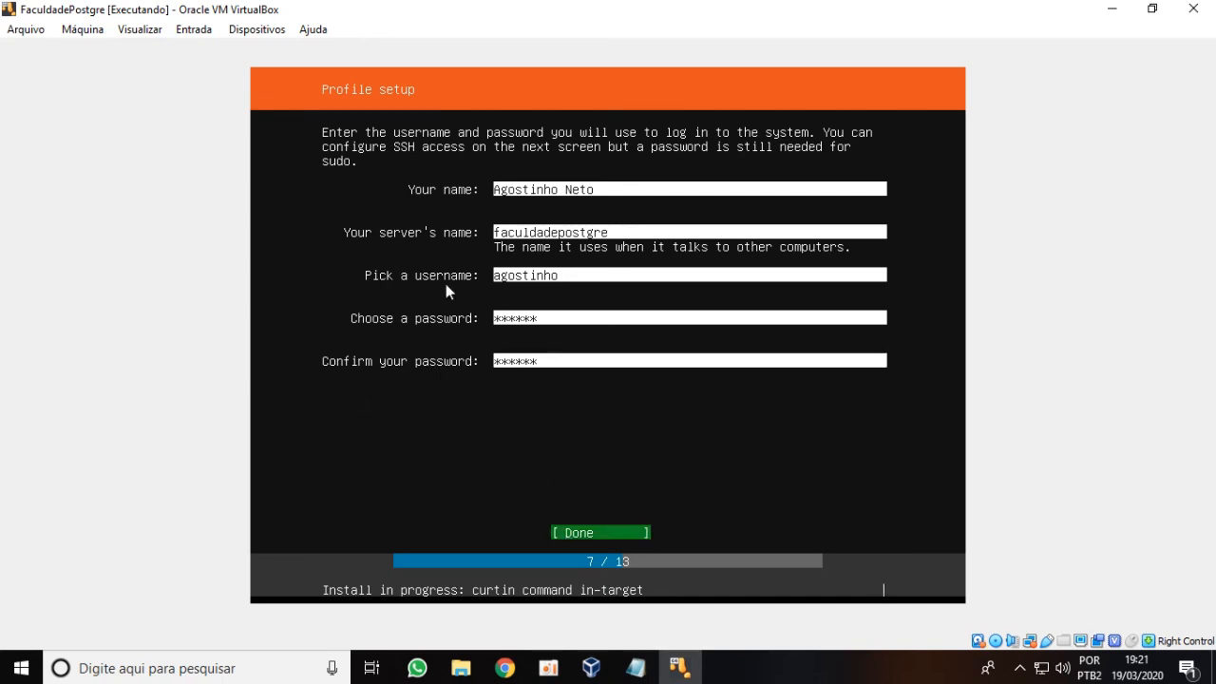
{"action": "key", "text": "Return"}
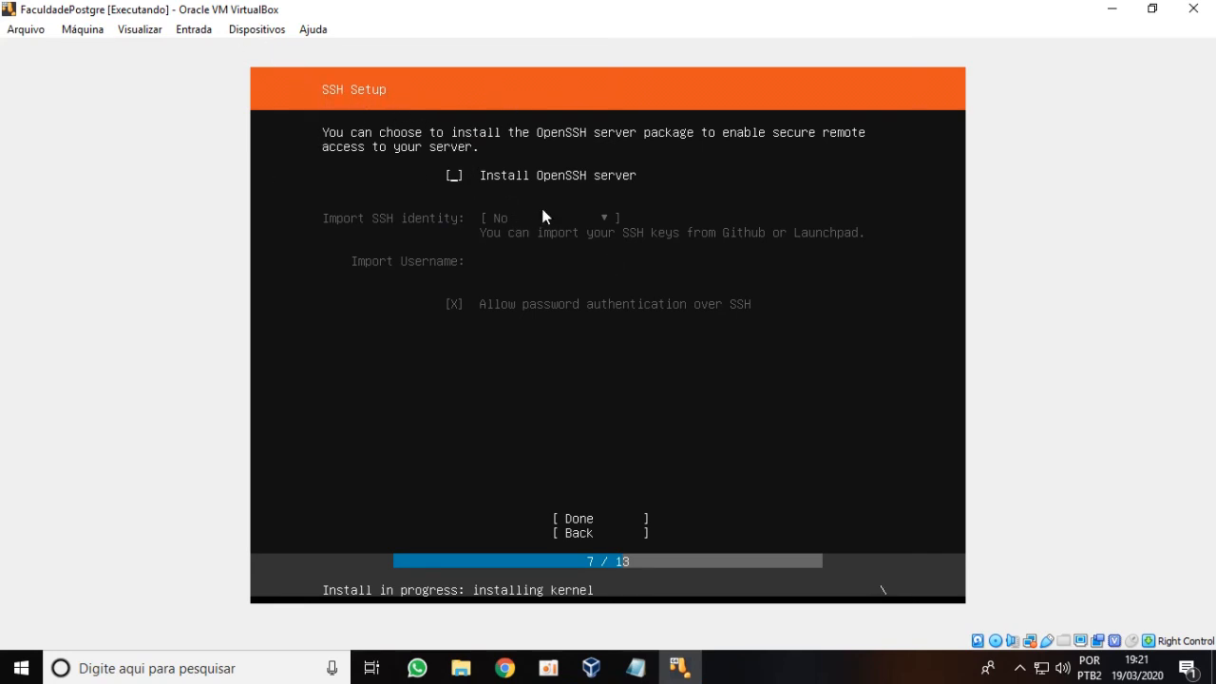
Step: Enable installation of the OpenSSH server without importing an SSH identity, and submit the SSH setup
{"action": "key", "text": "space"}
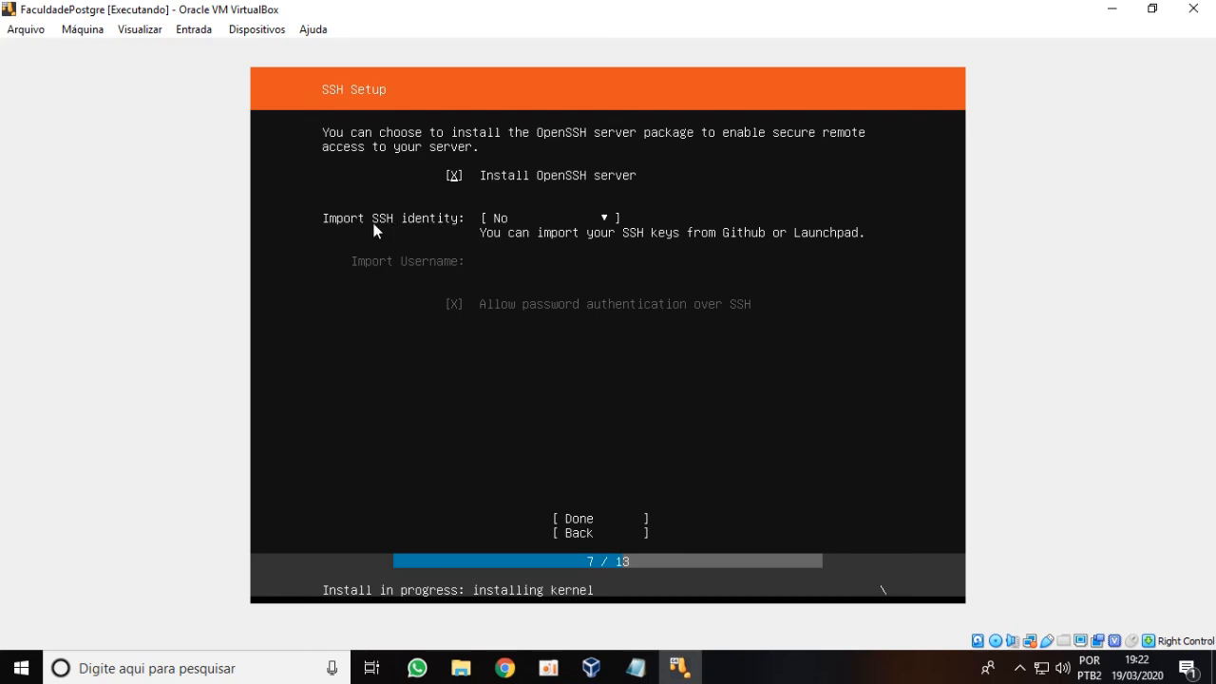
{"action": "key", "text": "Tab"}
{"action": "key", "text": "Tab"}
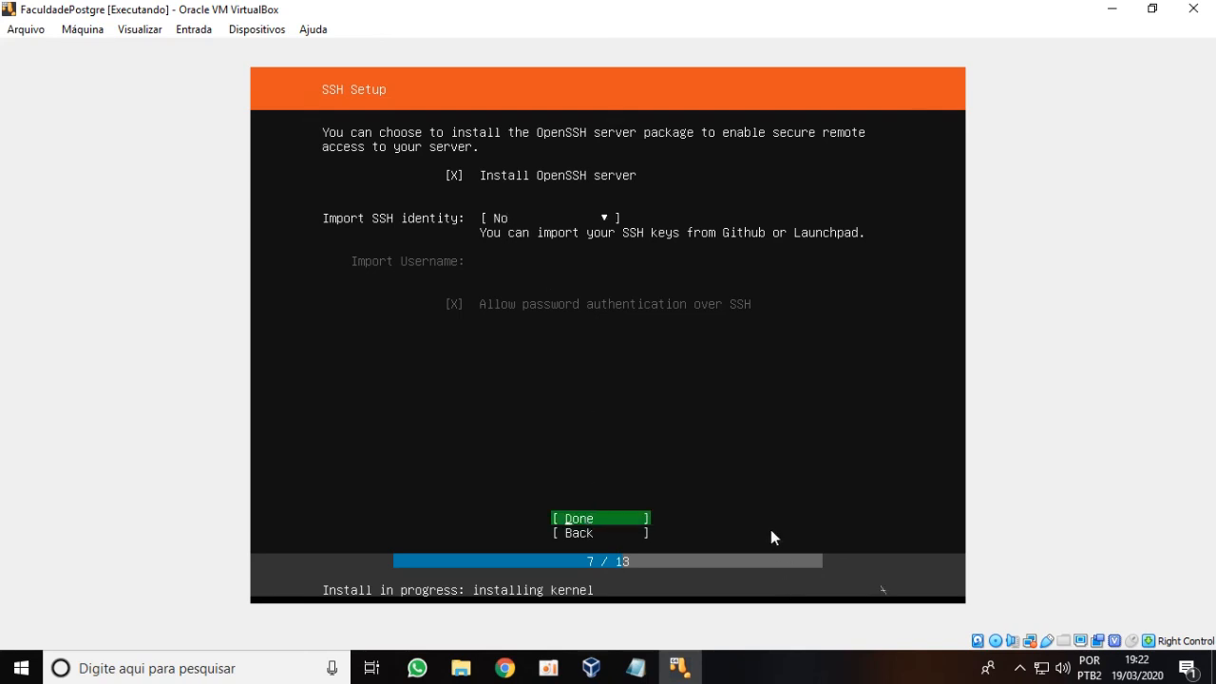
{"action": "key", "text": "Return"}
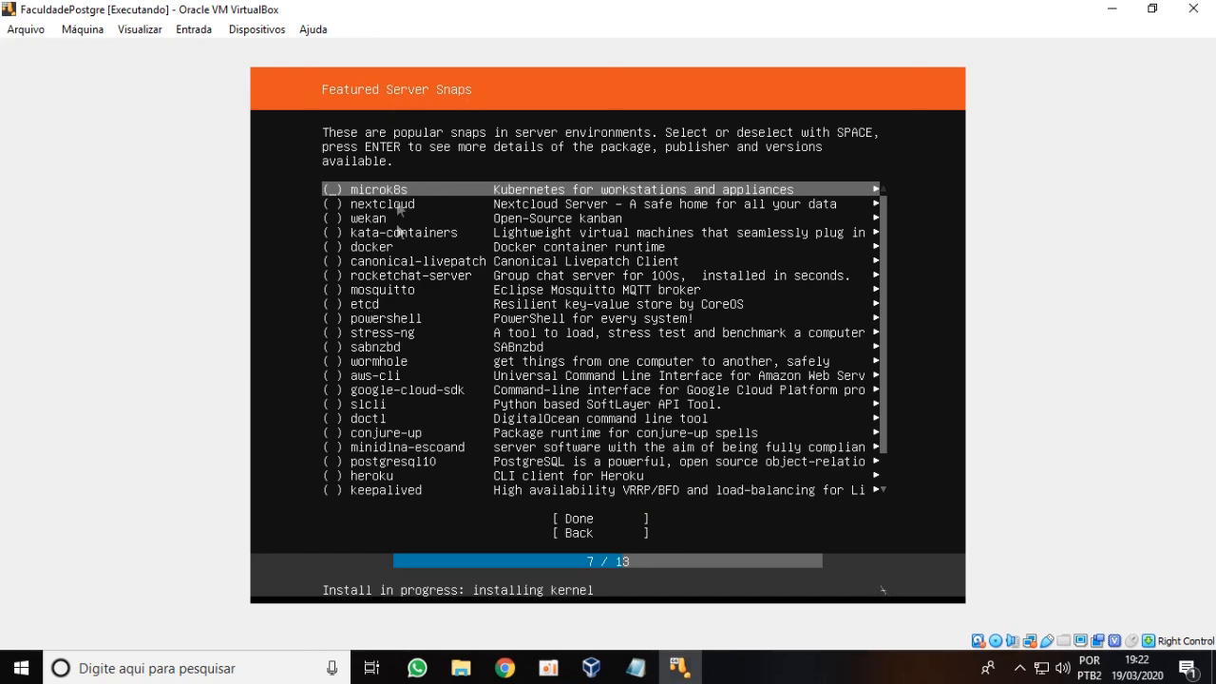
Step: Look through the list of featured server snaps, from microk8s down to juju
{"action": "key", "text": "Down"}
{"action": "key", "text": "Down"}
{"action": "key", "text": "Down"}
{"action": "key", "text": "Down"}
{"action": "key", "text": "Down"}
{"action": "key", "text": "Down"}
{"action": "key", "text": "Down"}
{"action": "key", "text": "Down"}
{"action": "key", "text": "Down"}
{"action": "key", "text": "Down"}
{"action": "key", "text": "Down"}
{"action": "key", "text": "Down"}
{"action": "key", "text": "Down"}
{"action": "key", "text": "Down"}
{"action": "key", "text": "Down"}
{"action": "key", "text": "Down"}
{"action": "key", "text": "Down"}
{"action": "key", "text": "Down"}
{"action": "key", "text": "Down"}
{"action": "key", "text": "Down"}
{"action": "key", "text": "Down"}
{"action": "key", "text": "Up"}
{"action": "key", "text": "Up"}
{"action": "key", "text": "Up"}
{"action": "key", "text": "Up"}
{"action": "key", "text": "Up"}
{"action": "key", "text": "Up"}
{"action": "key", "text": "Up"}
{"action": "key", "text": "Up"}
{"action": "key", "text": "Up"}
{"action": "key", "text": "Up"}
{"action": "key", "text": "Up"}
{"action": "key", "text": "Up"}
{"action": "key", "text": "Up"}
{"action": "key", "text": "Up"}
{"action": "key", "text": "Up"}
{"action": "key", "text": "Up"}
{"action": "key", "text": "Up"}
{"action": "key", "text": "Up"}
{"action": "key", "text": "Up"}
{"action": "key", "text": "Up"}
{"action": "key", "text": "Up"}
{"action": "key", "text": "Up"}
{"action": "key", "text": "Up"}
{"action": "key", "text": "Up"}
{"action": "key", "text": "Up"}
{"action": "key", "text": "Down"}
{"action": "key", "text": "Down"}
{"action": "key", "text": "Down"}
{"action": "key", "text": "Down"}
{"action": "key", "text": "Down"}
{"action": "key", "text": "Down"}
{"action": "key", "text": "Down"}
{"action": "key", "text": "Down"}
{"action": "key", "text": "Down"}
{"action": "key", "text": "Down"}
{"action": "key", "text": "Down"}
{"action": "key", "text": "Down"}
{"action": "key", "text": "Down"}
{"action": "key", "text": "Down"}
{"action": "key", "text": "Down"}
{"action": "key", "text": "Down"}
{"action": "key", "text": "Down"}
{"action": "key", "text": "Down"}
{"action": "key", "text": "Down"}
{"action": "key", "text": "Down"}
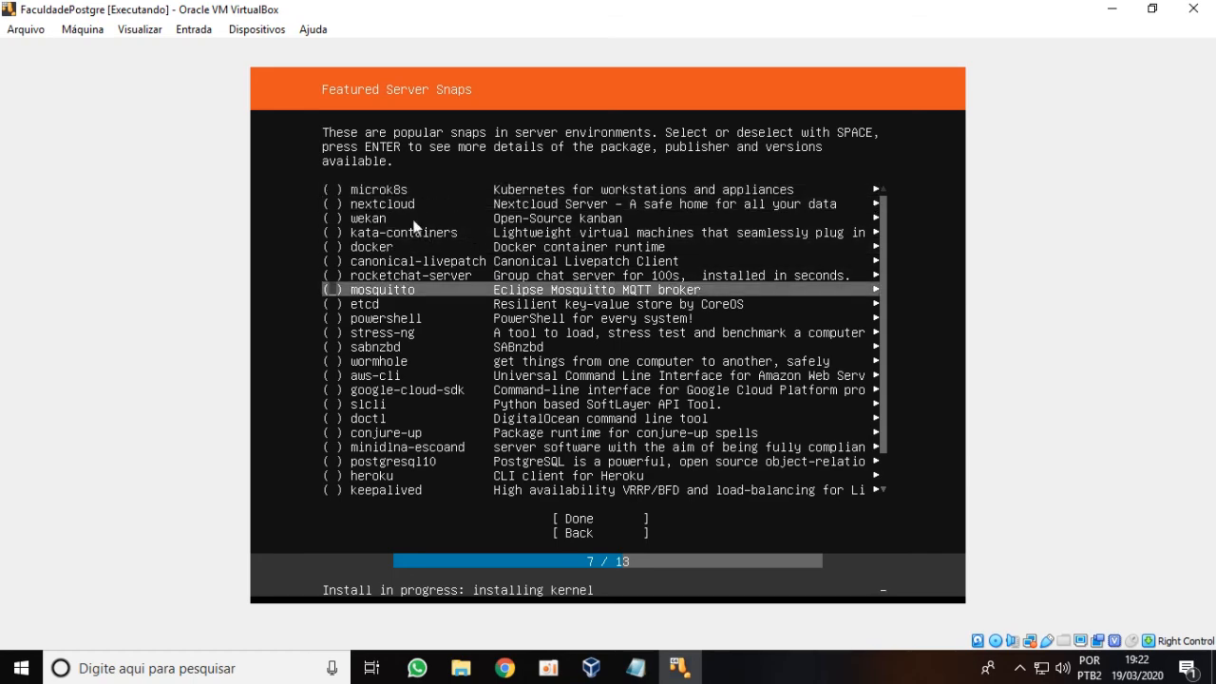
{"action": "key", "text": "Up"}
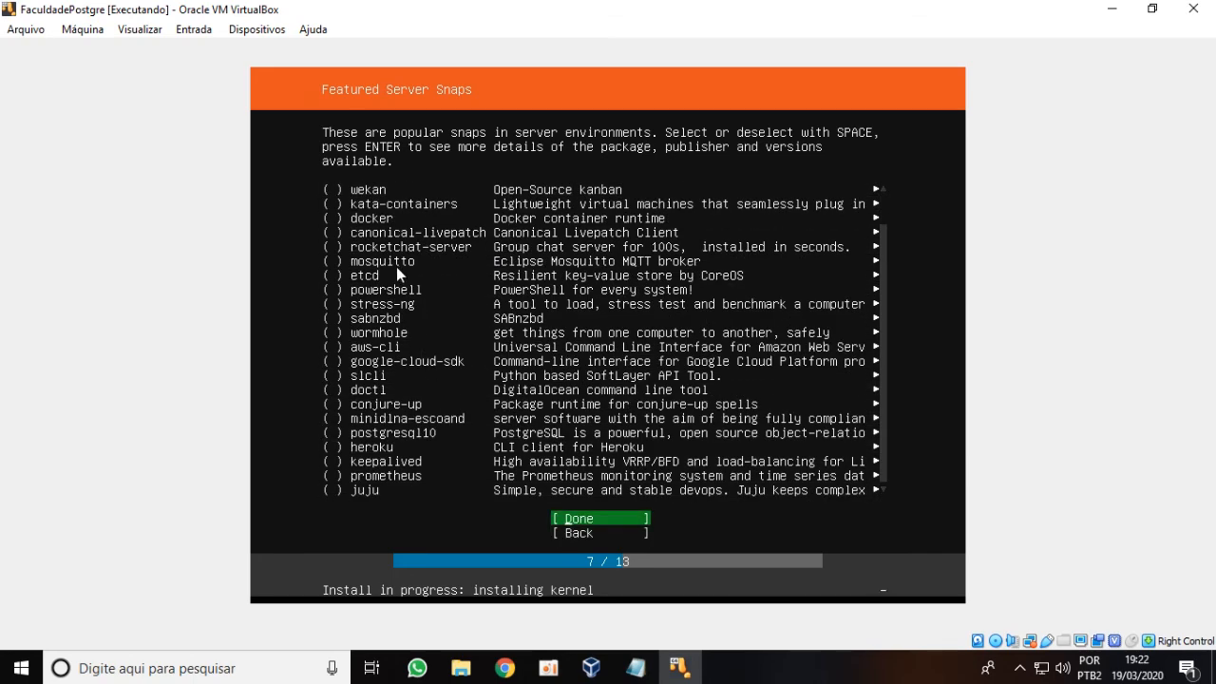
{"action": "key", "text": "Up"}
{"action": "key", "text": "Up"}
{"action": "key", "text": "Up"}
{"action": "key", "text": "Up"}
{"action": "key", "text": "Up"}
{"action": "key", "text": "Up"}
{"action": "key", "text": "Up"}
{"action": "key", "text": "Up"}
{"action": "key", "text": "Up"}
{"action": "key", "text": "Up"}
{"action": "key", "text": "Up"}
{"action": "key", "text": "Up"}
{"action": "key", "text": "Up"}
{"action": "key", "text": "Up"}
{"action": "key", "text": "Up"}
{"action": "key", "text": "Up"}
{"action": "key", "text": "Up"}
{"action": "key", "text": "Up"}
{"action": "key", "text": "Up"}
{"action": "key", "text": "Up"}
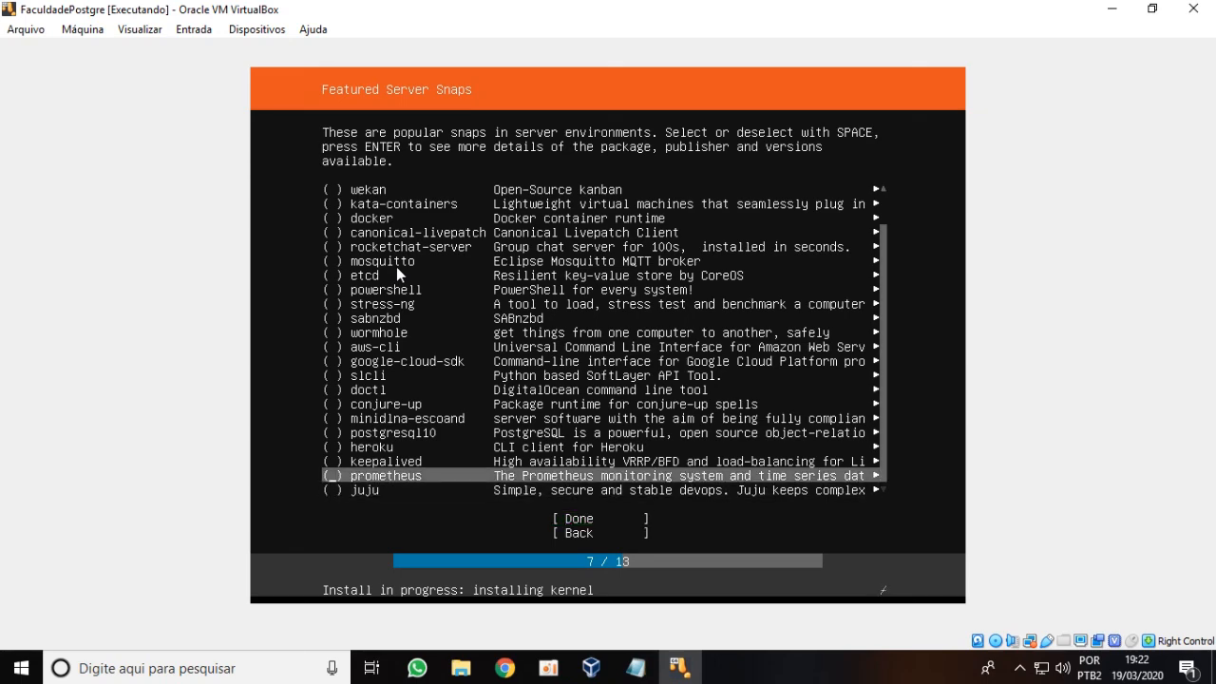
Step: Leave every featured server snap unselected and proceed to the system installation
{"action": "key", "text": "Down"}
{"action": "key", "text": "Down"}
{"action": "key", "text": "Down"}
{"action": "key", "text": "Down"}
{"action": "key", "text": "Down"}
{"action": "key", "text": "Down"}
{"action": "key", "text": "Down"}
{"action": "key", "text": "Down"}
{"action": "key", "text": "Down"}
{"action": "key", "text": "Down"}
{"action": "key", "text": "Down"}
{"action": "key", "text": "Down"}
{"action": "key", "text": "Down"}
{"action": "key", "text": "Down"}
{"action": "key", "text": "Down"}
{"action": "key", "text": "Down"}
{"action": "key", "text": "Down"}
{"action": "key", "text": "Down"}
{"action": "key", "text": "Down"}
{"action": "key", "text": "Down"}
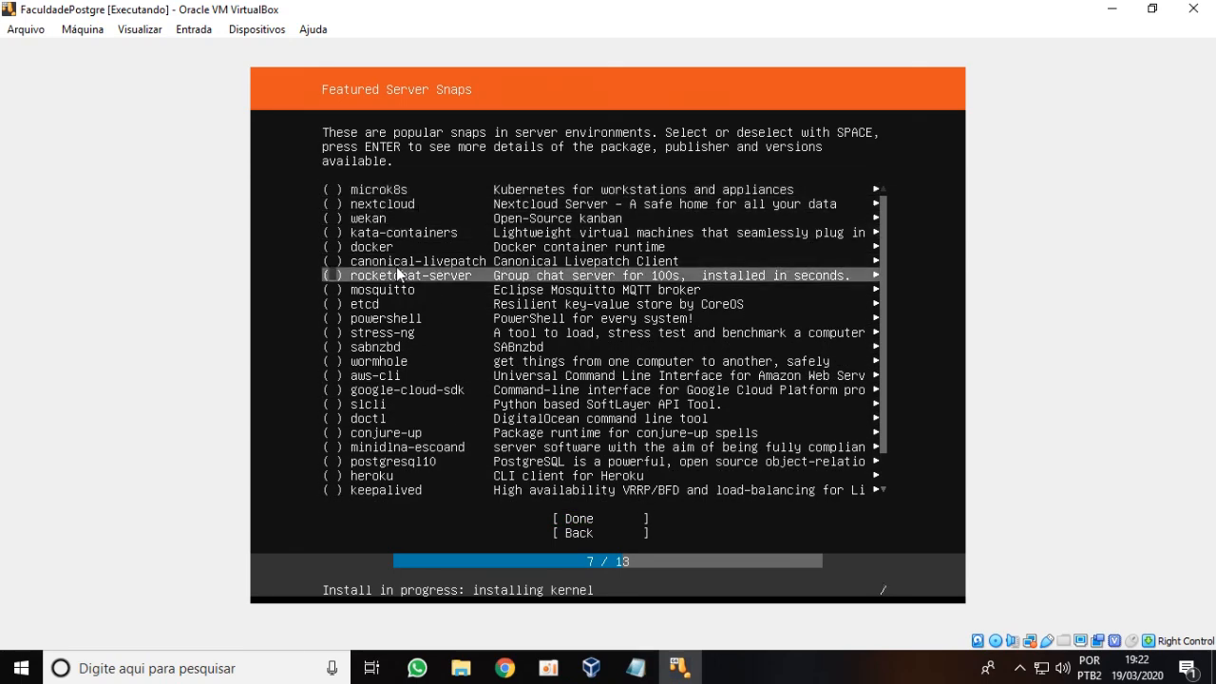
{"action": "key", "text": "Up"}
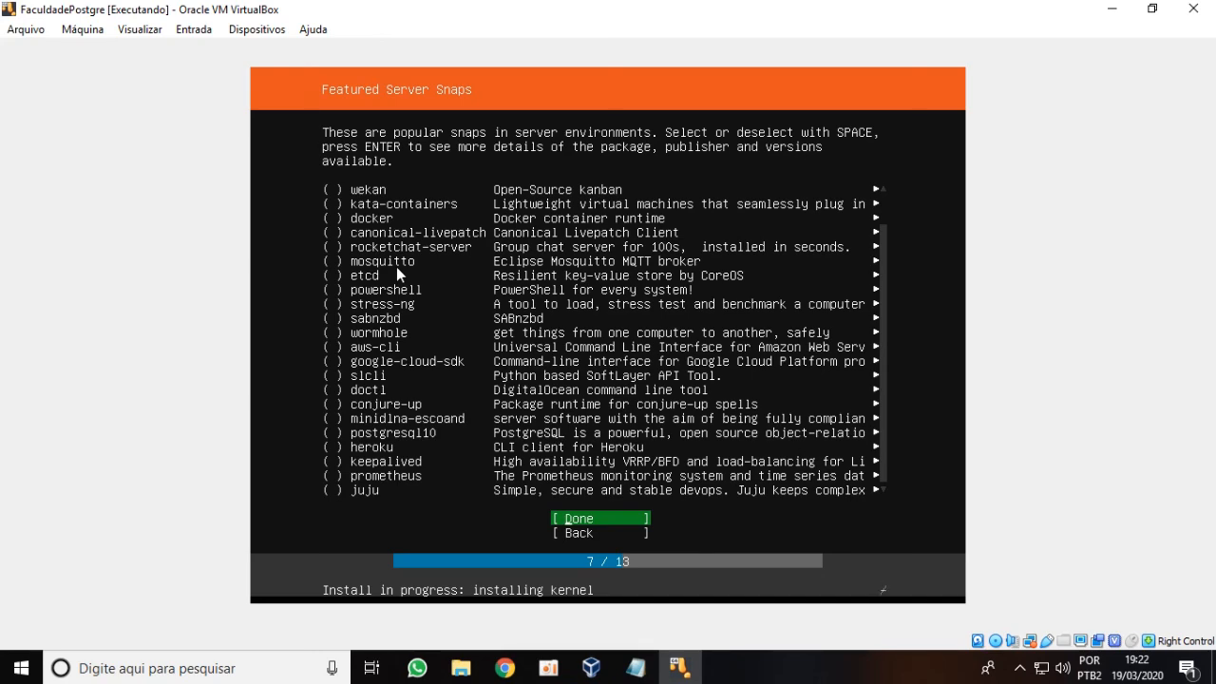
{"action": "key", "text": "Return"}
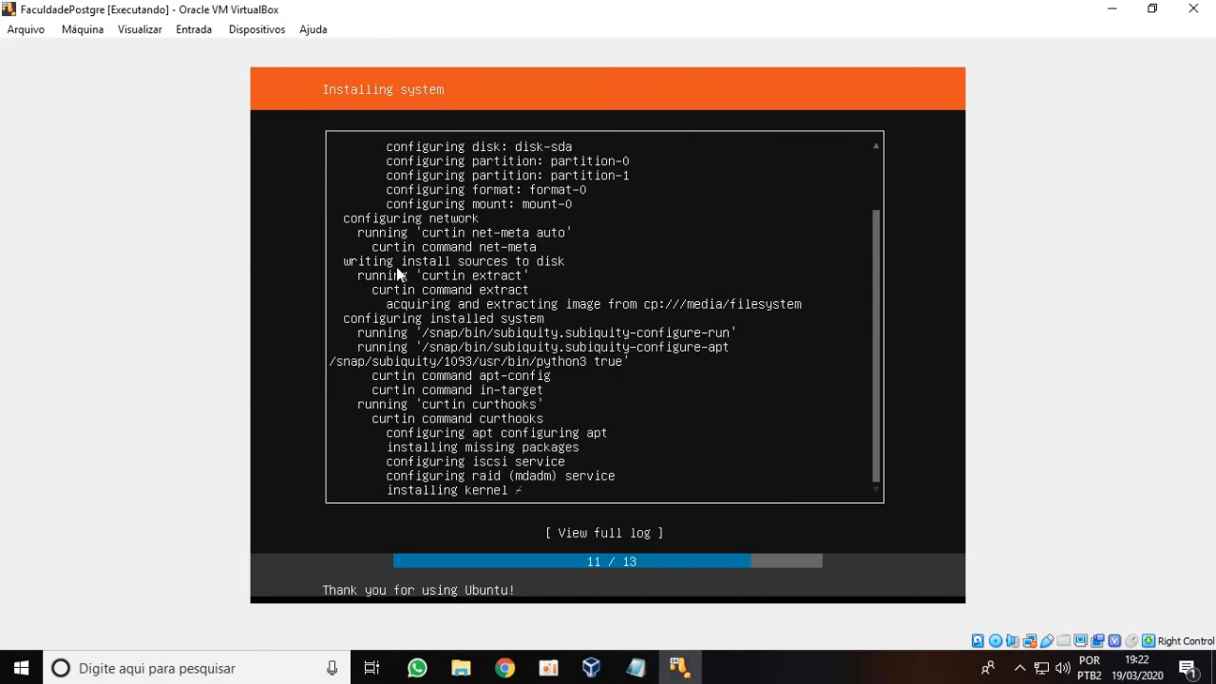